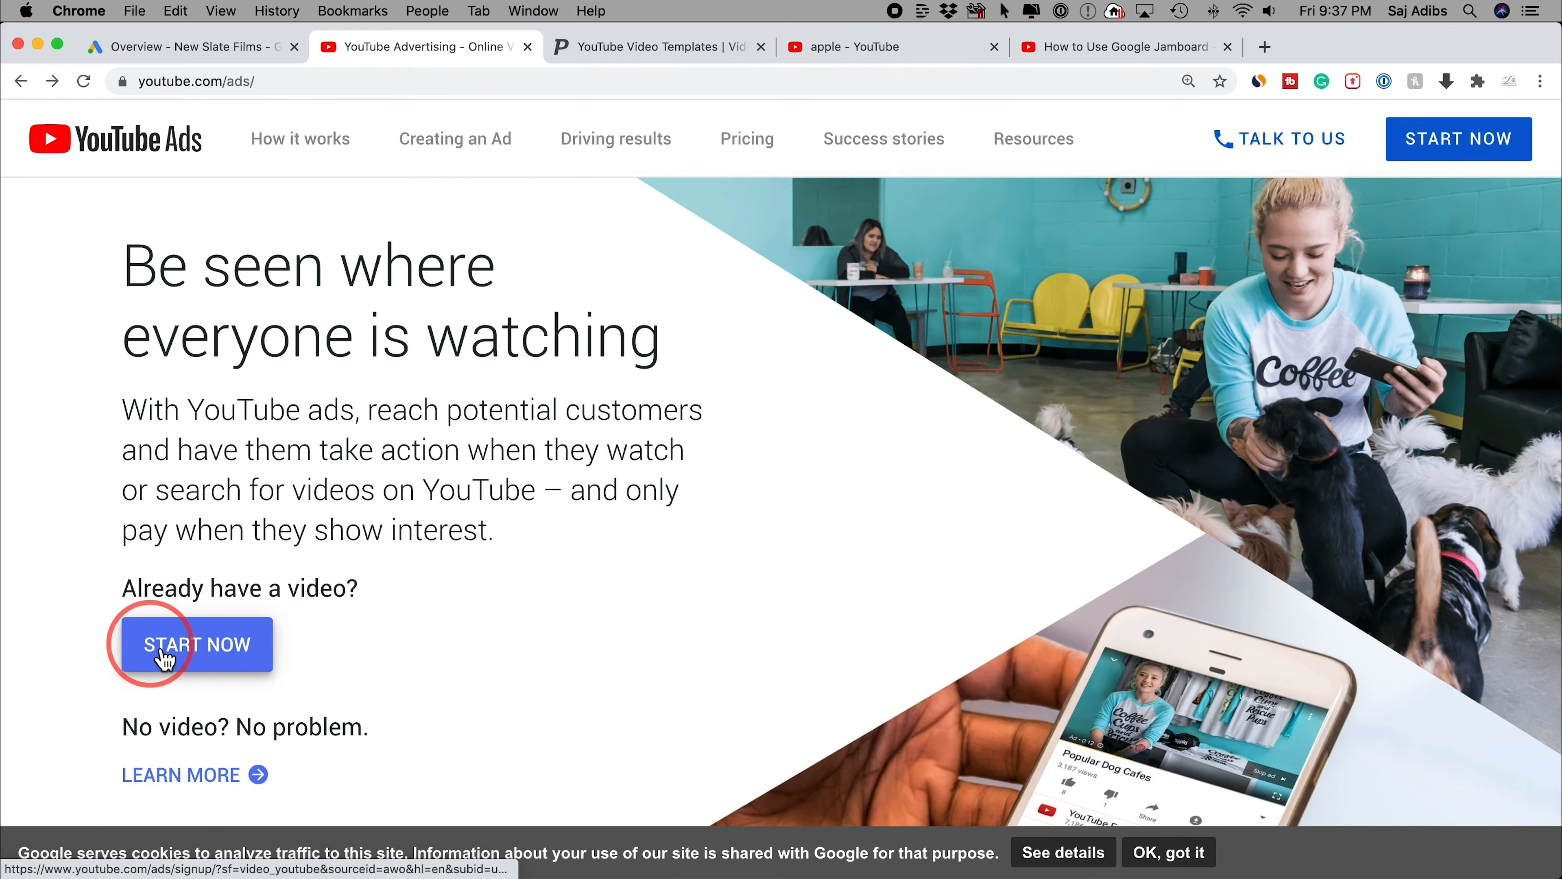
Start creating a video ad from the YouTube Ads site and proceed to the Google Ads account
{"action": "left_click", "coordinate": [211, 651]}
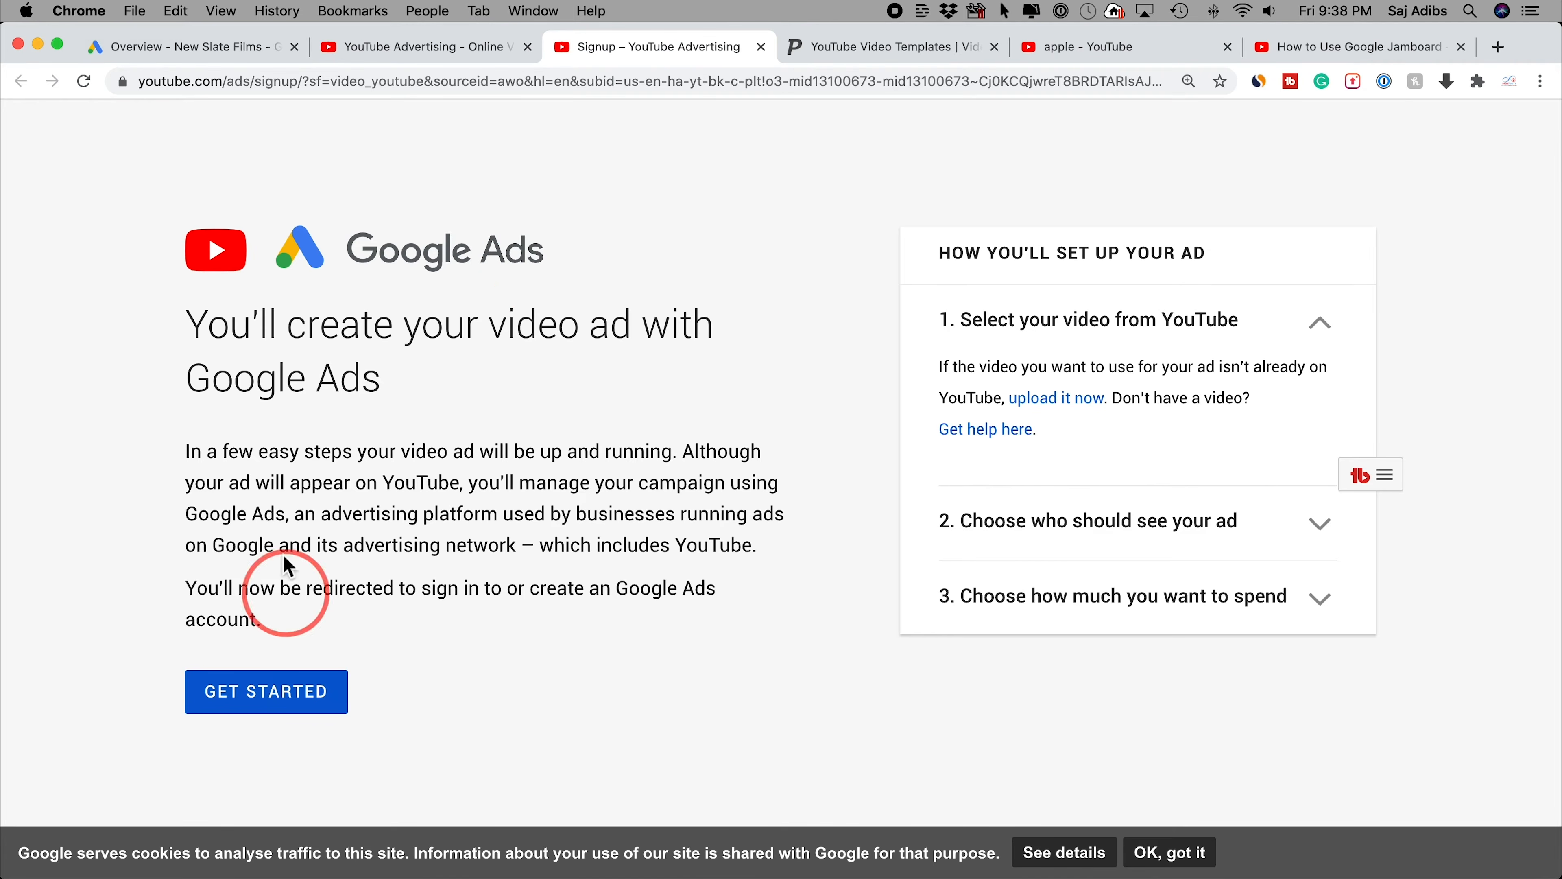
{"action": "left_click", "coordinate": [264, 715]}
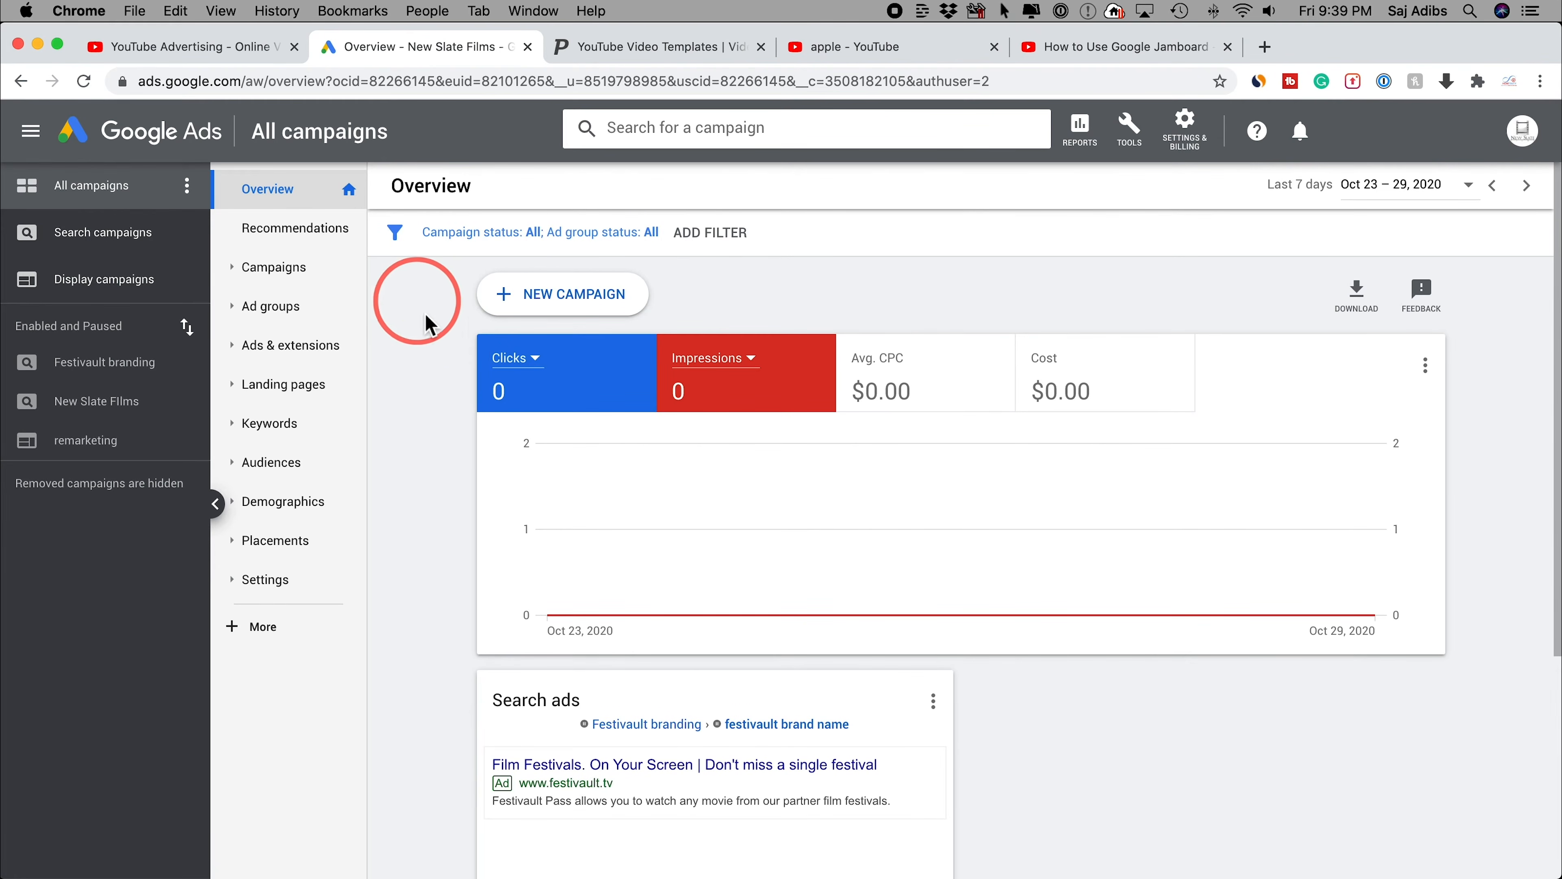
Switch to the Placeit site and examine its Offers / Sales YouTube video templates as options for making an ad video
{"action": "left_click", "coordinate": [633, 48]}
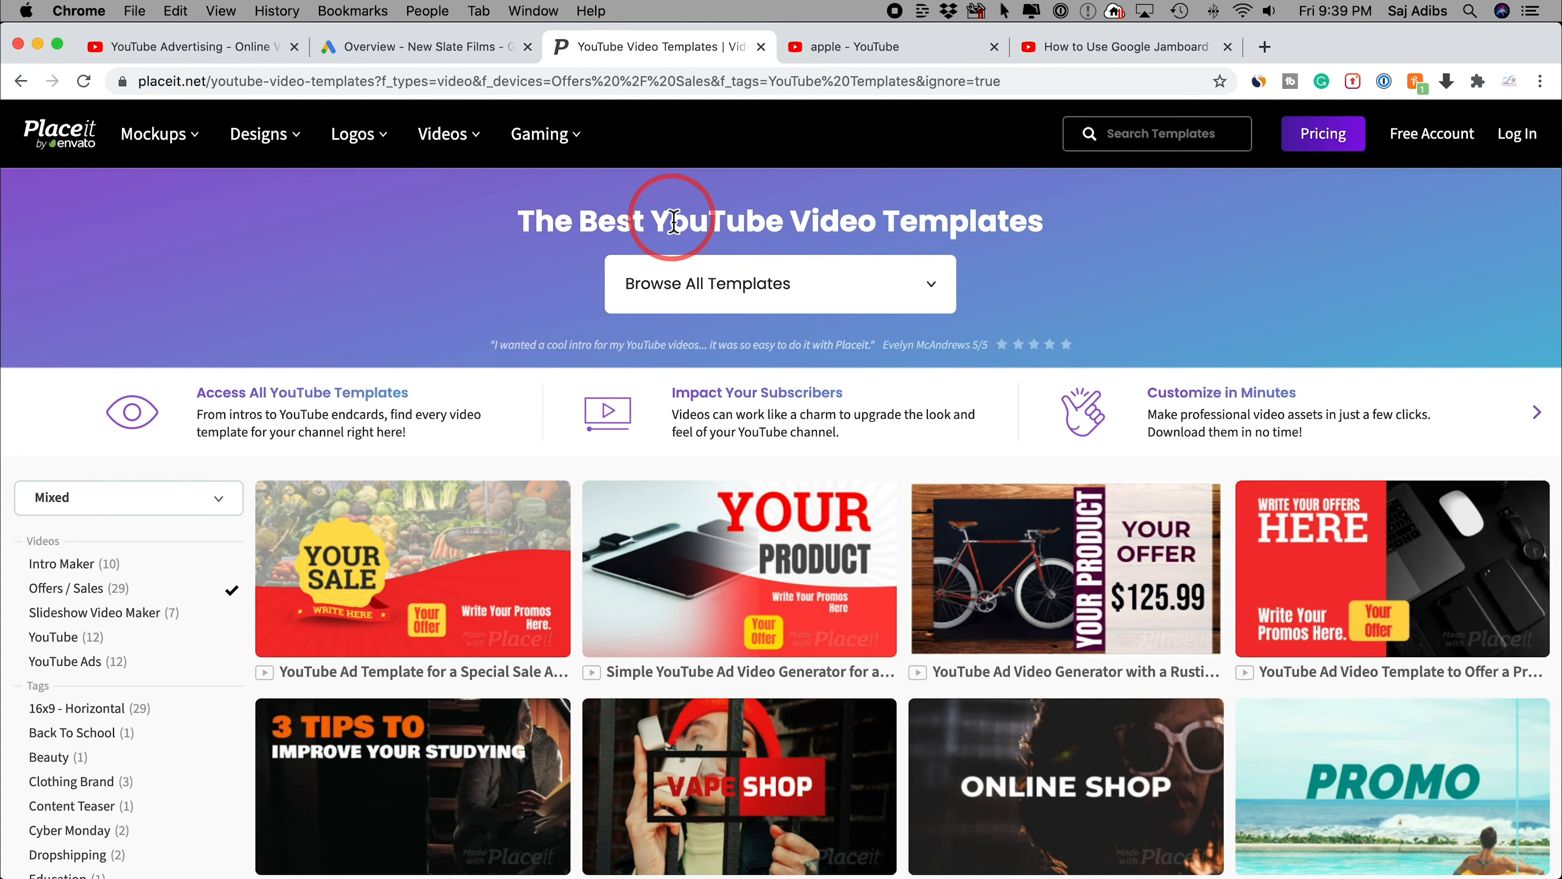
{"action": "mouse_move", "coordinate": [159, 133]}
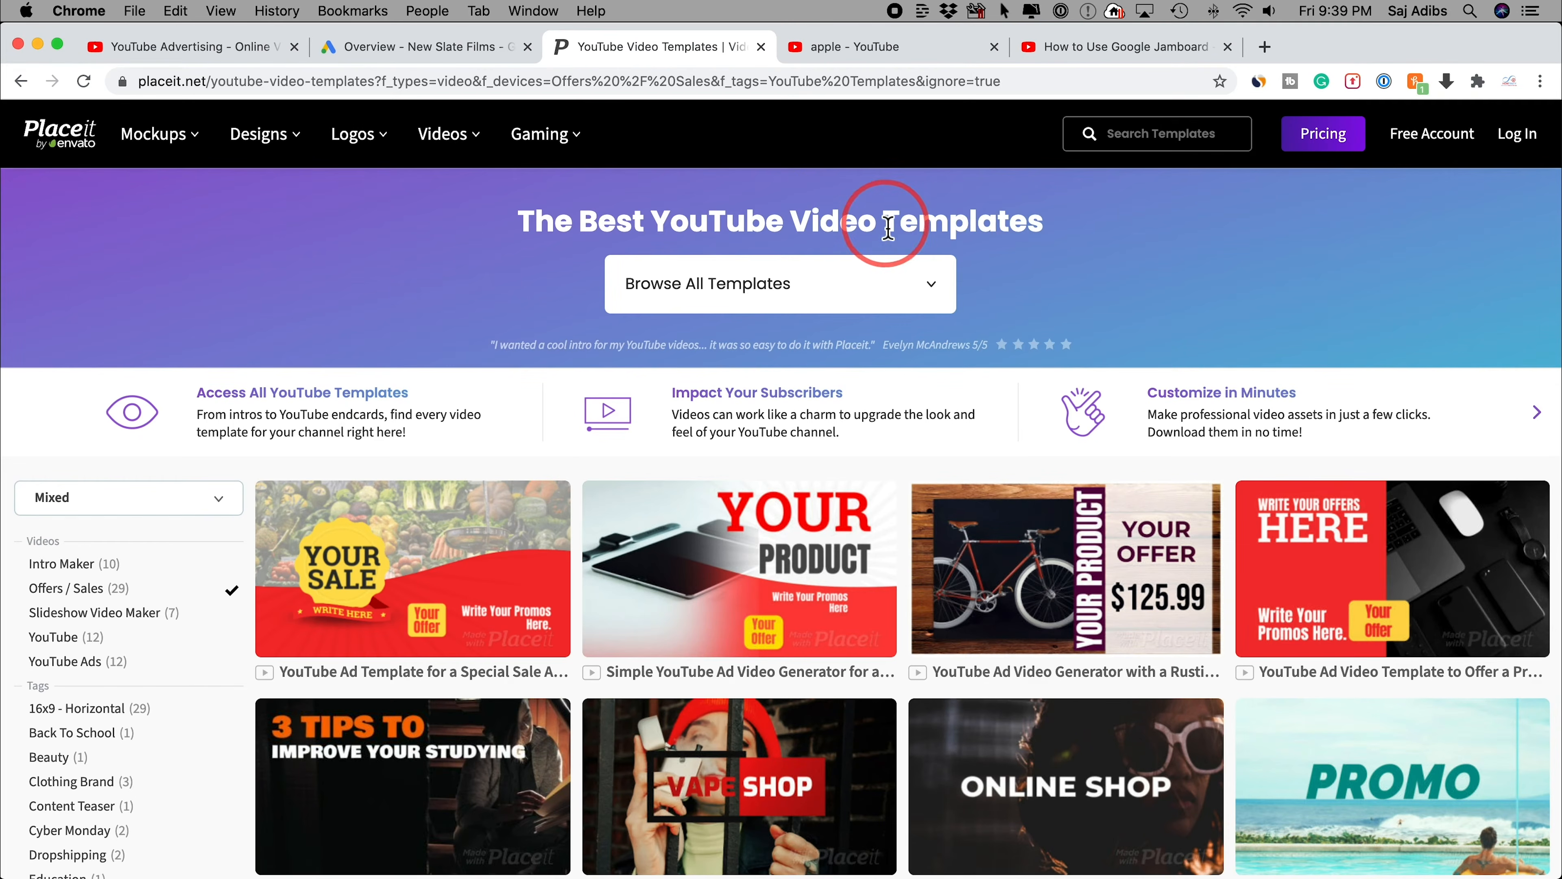
{"action": "scroll", "coordinate": [1081, 273], "scroll_direction": "down", "scroll_amount": 1}
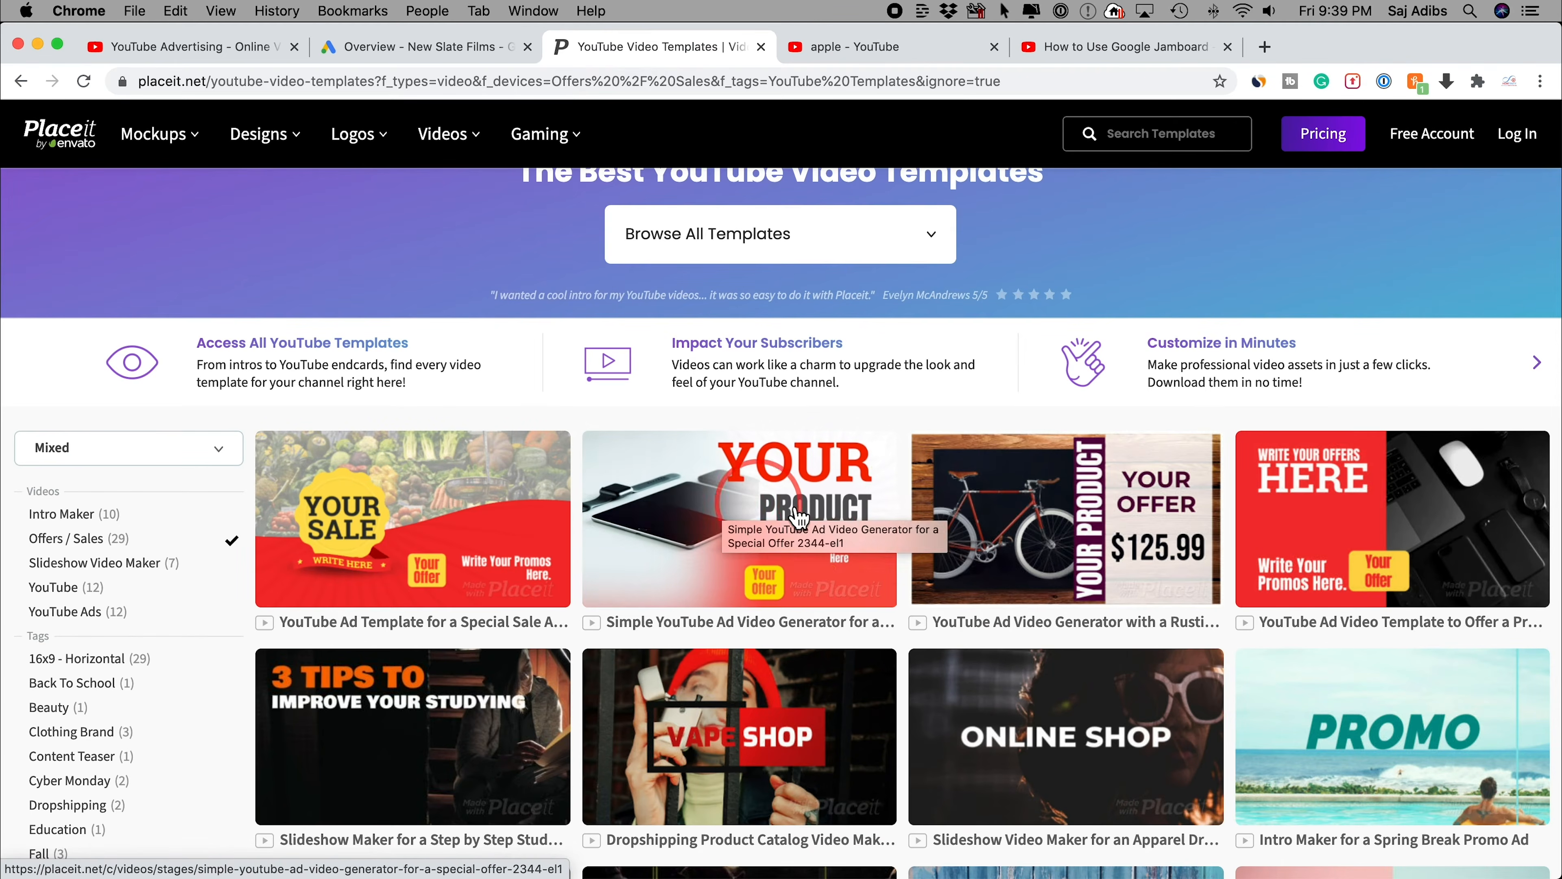
{"action": "mouse_move", "coordinate": [1017, 528]}
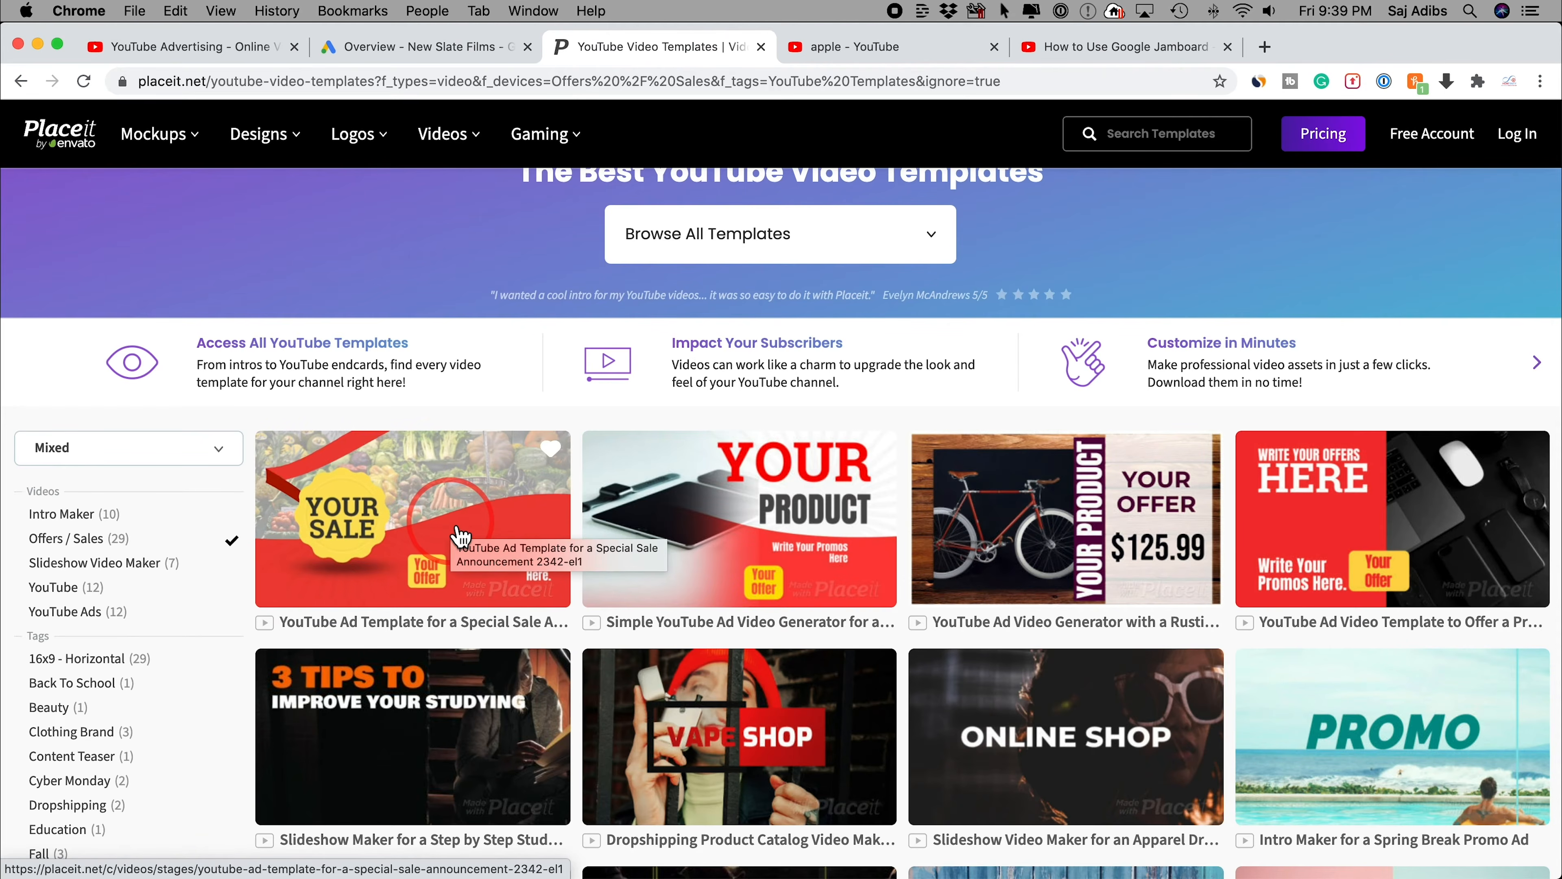
{"action": "scroll", "coordinate": [458, 534], "scroll_direction": "down", "scroll_amount": 1}
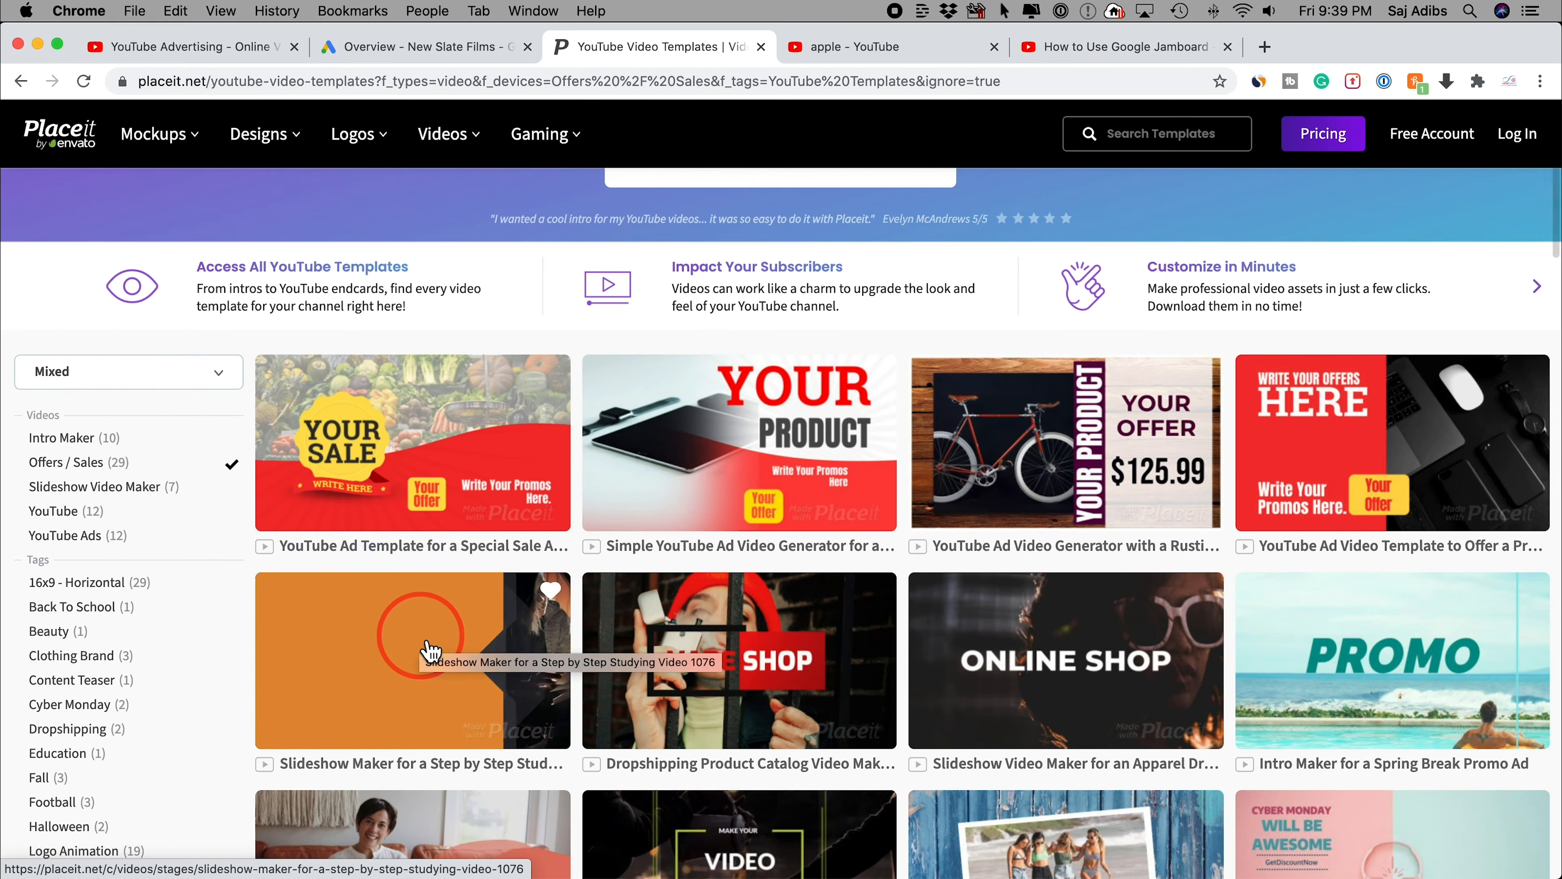
{"action": "scroll", "coordinate": [429, 648], "scroll_direction": "up", "scroll_amount": 1}
{"action": "scroll", "coordinate": [431, 648], "scroll_direction": "up", "scroll_amount": 1}
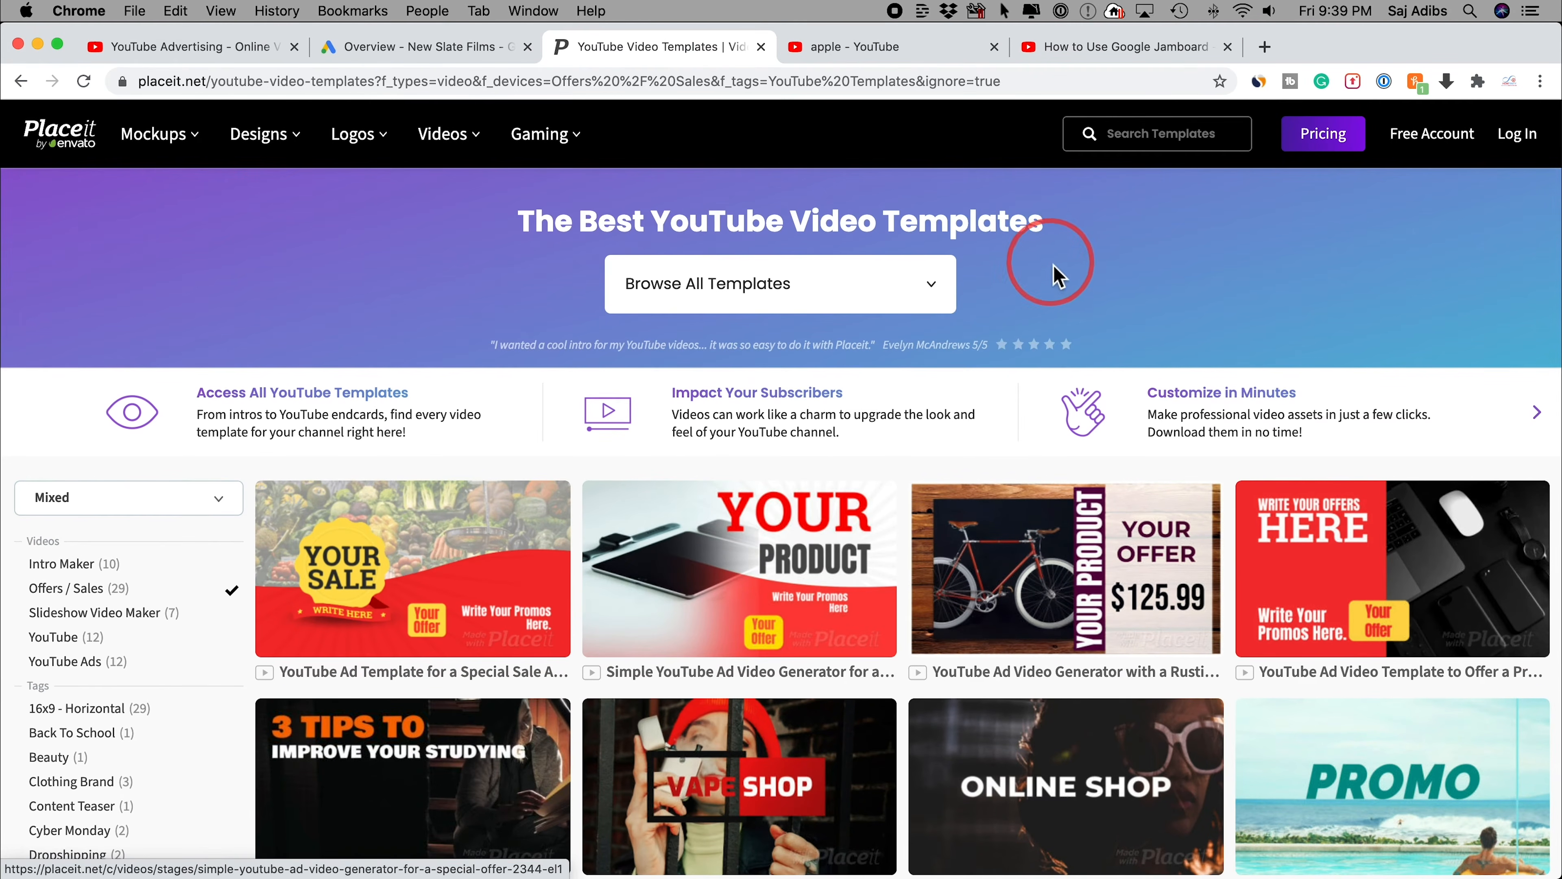
{"action": "scroll", "coordinate": [1095, 404], "scroll_direction": "down", "scroll_amount": 1}
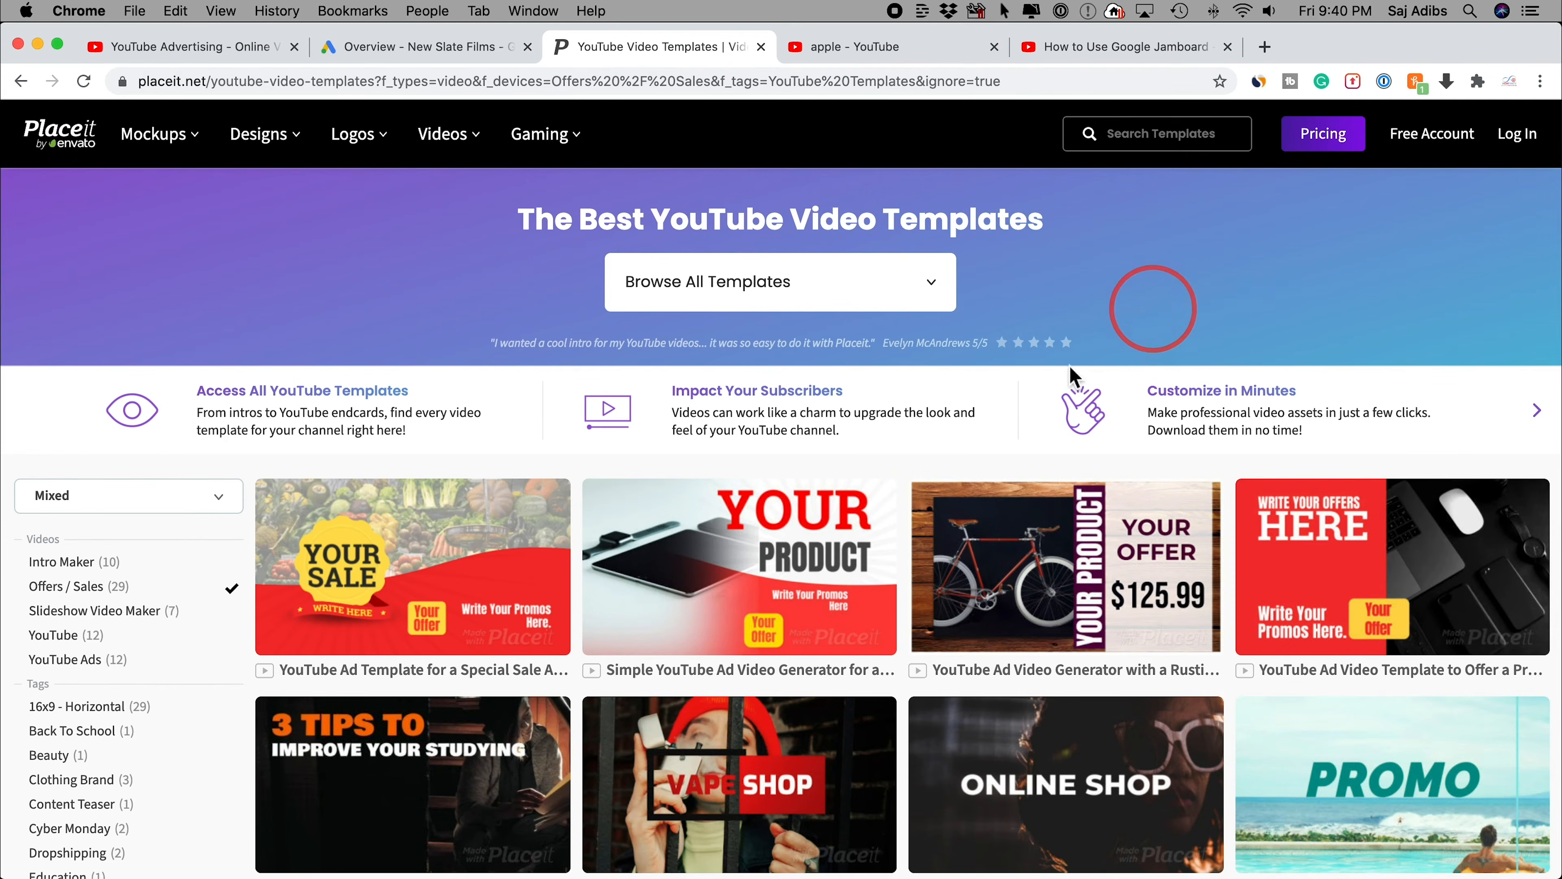
{"action": "scroll", "coordinate": [1015, 360], "scroll_direction": "down", "scroll_amount": 2}
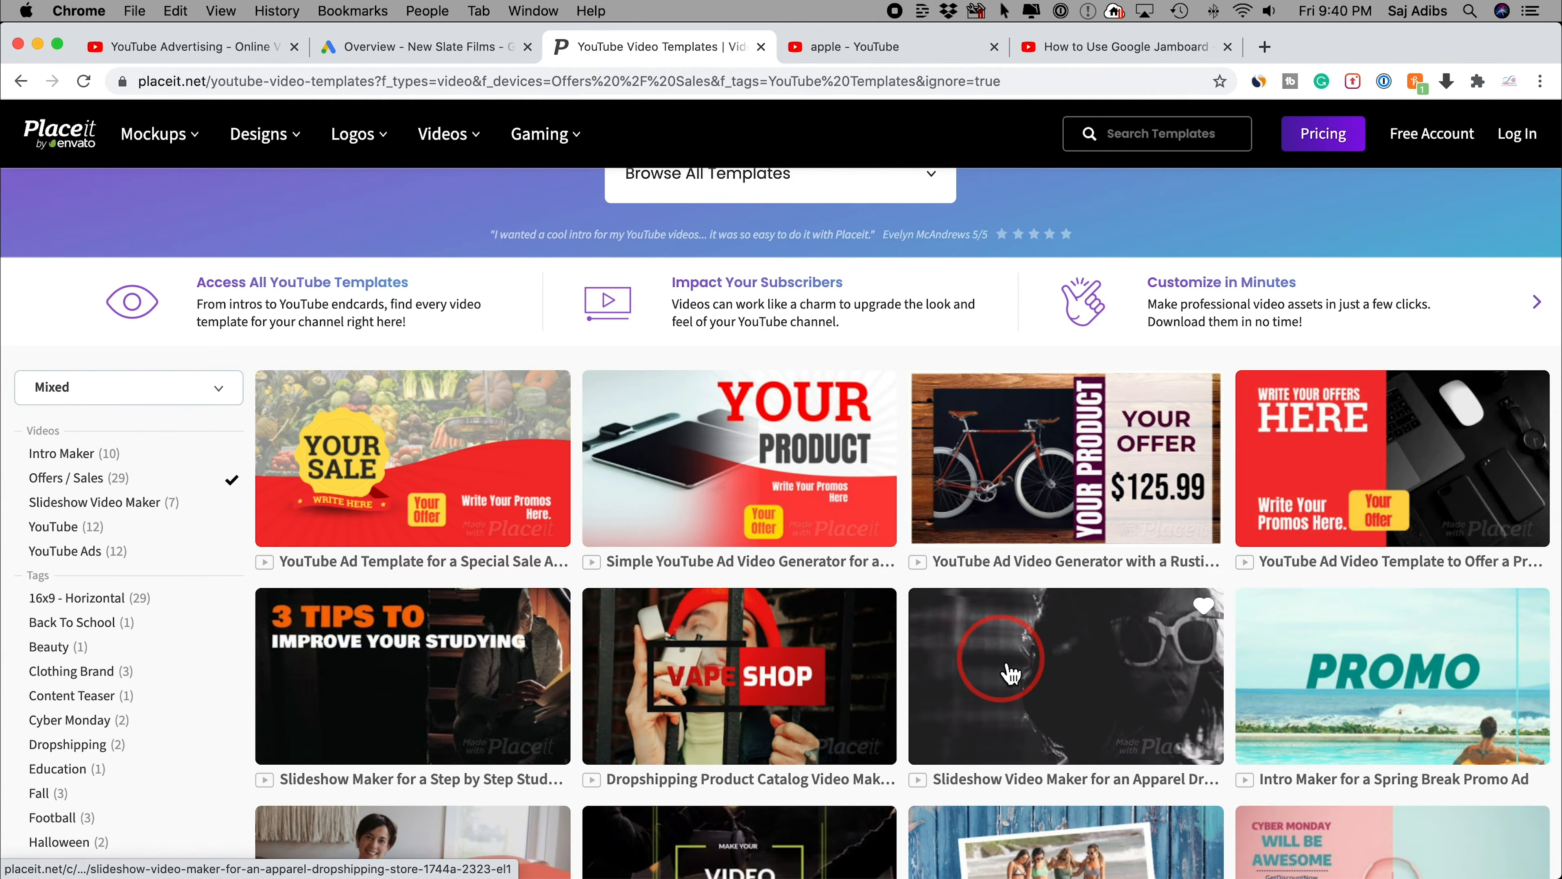
{"action": "scroll", "coordinate": [1011, 662], "scroll_direction": "up", "scroll_amount": 2}
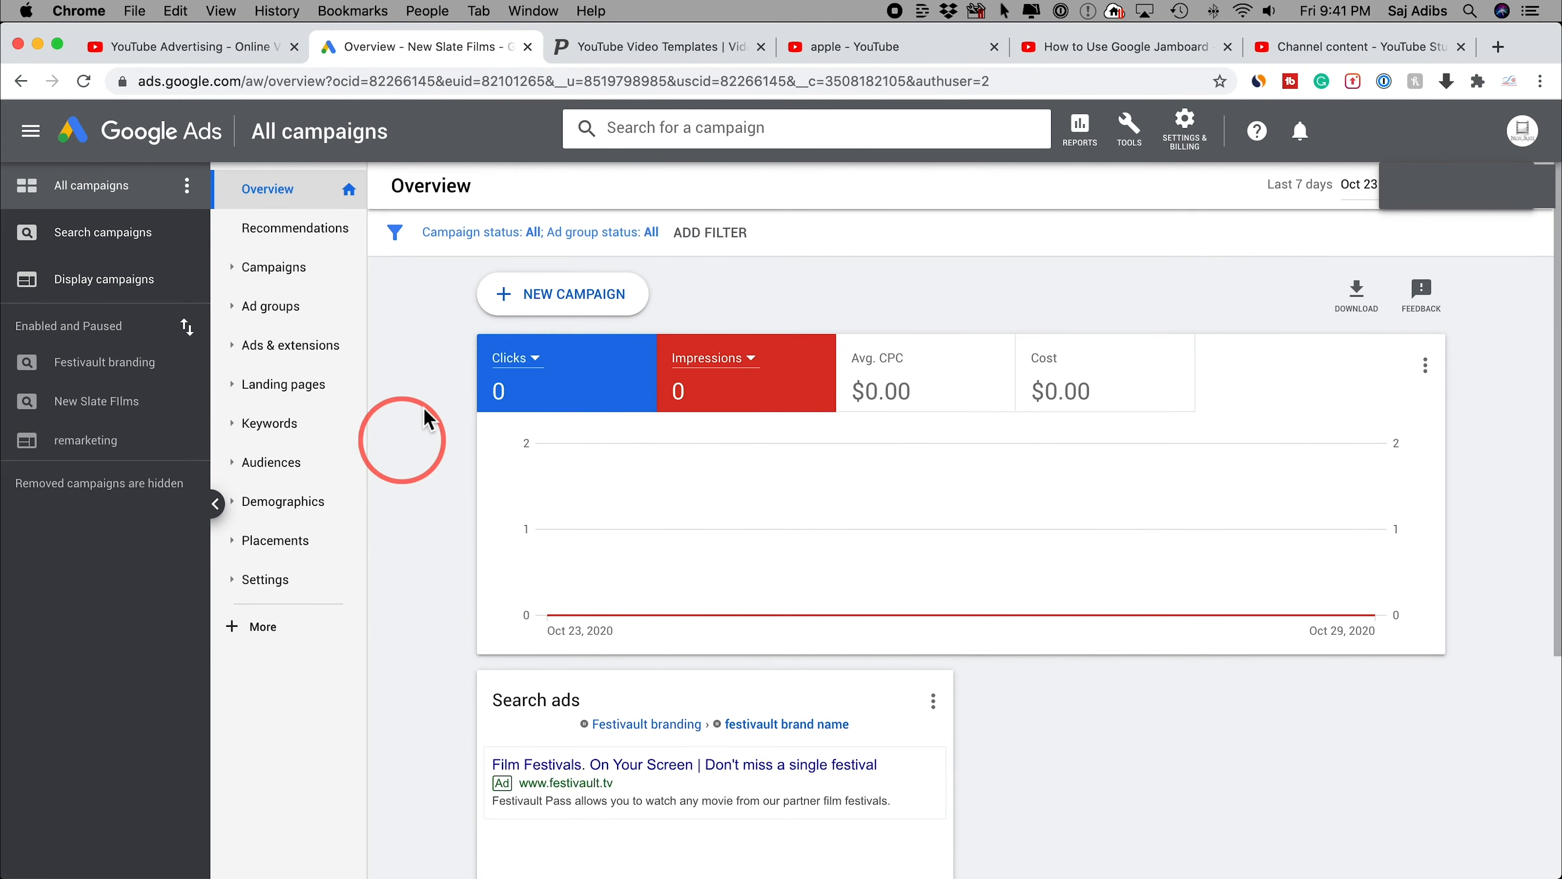
Start a new campaign in Google Ads and choose to create it without a goal's guidance
{"action": "left_click", "coordinate": [581, 307]}
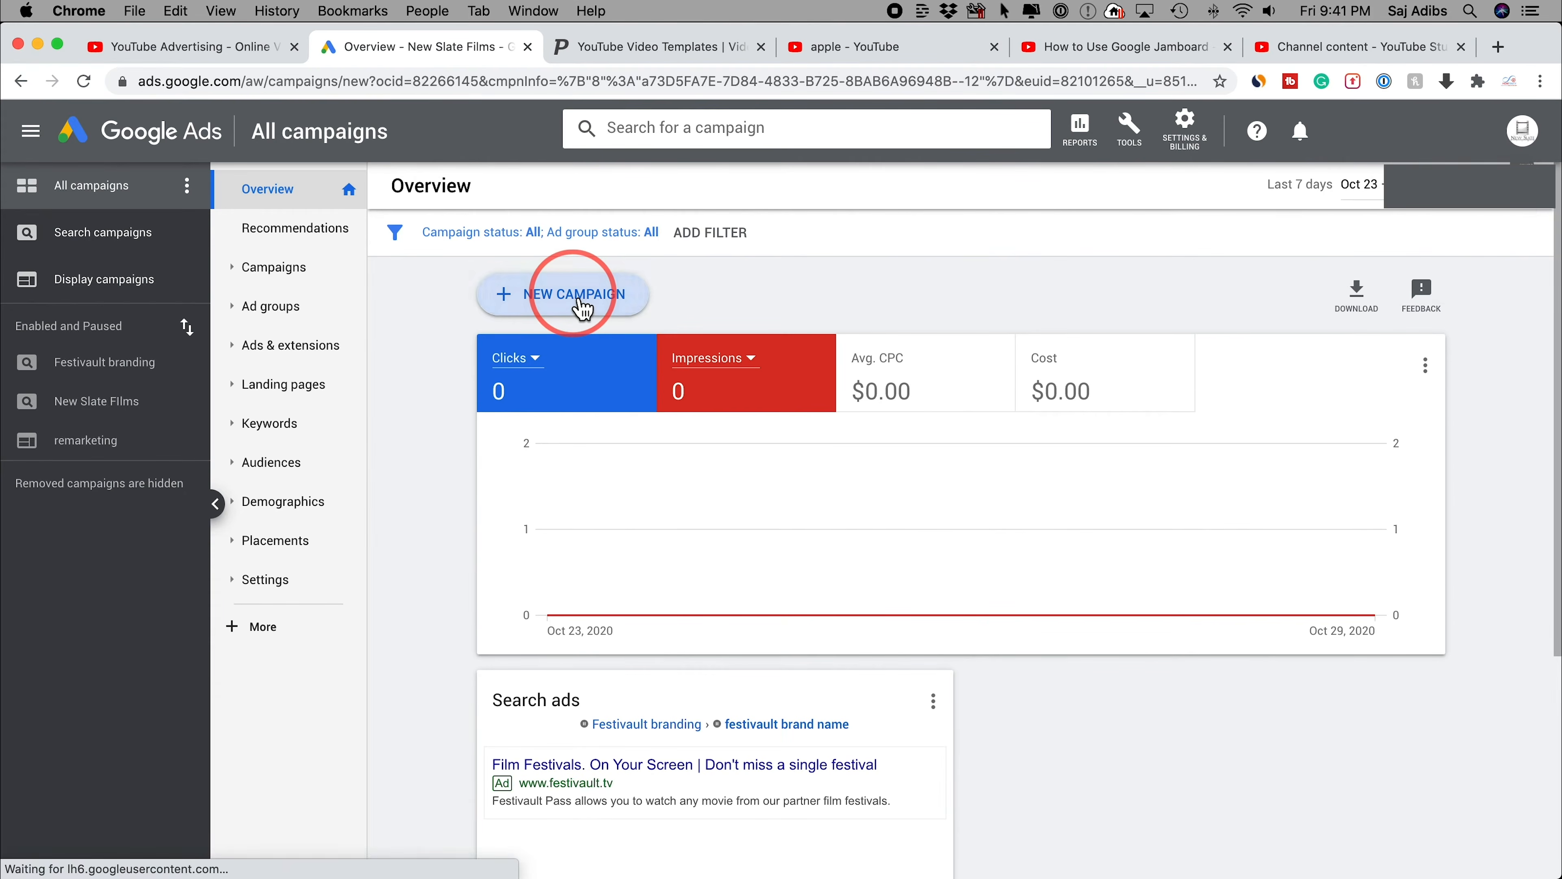
{"action": "left_click", "coordinate": [348, 288]}
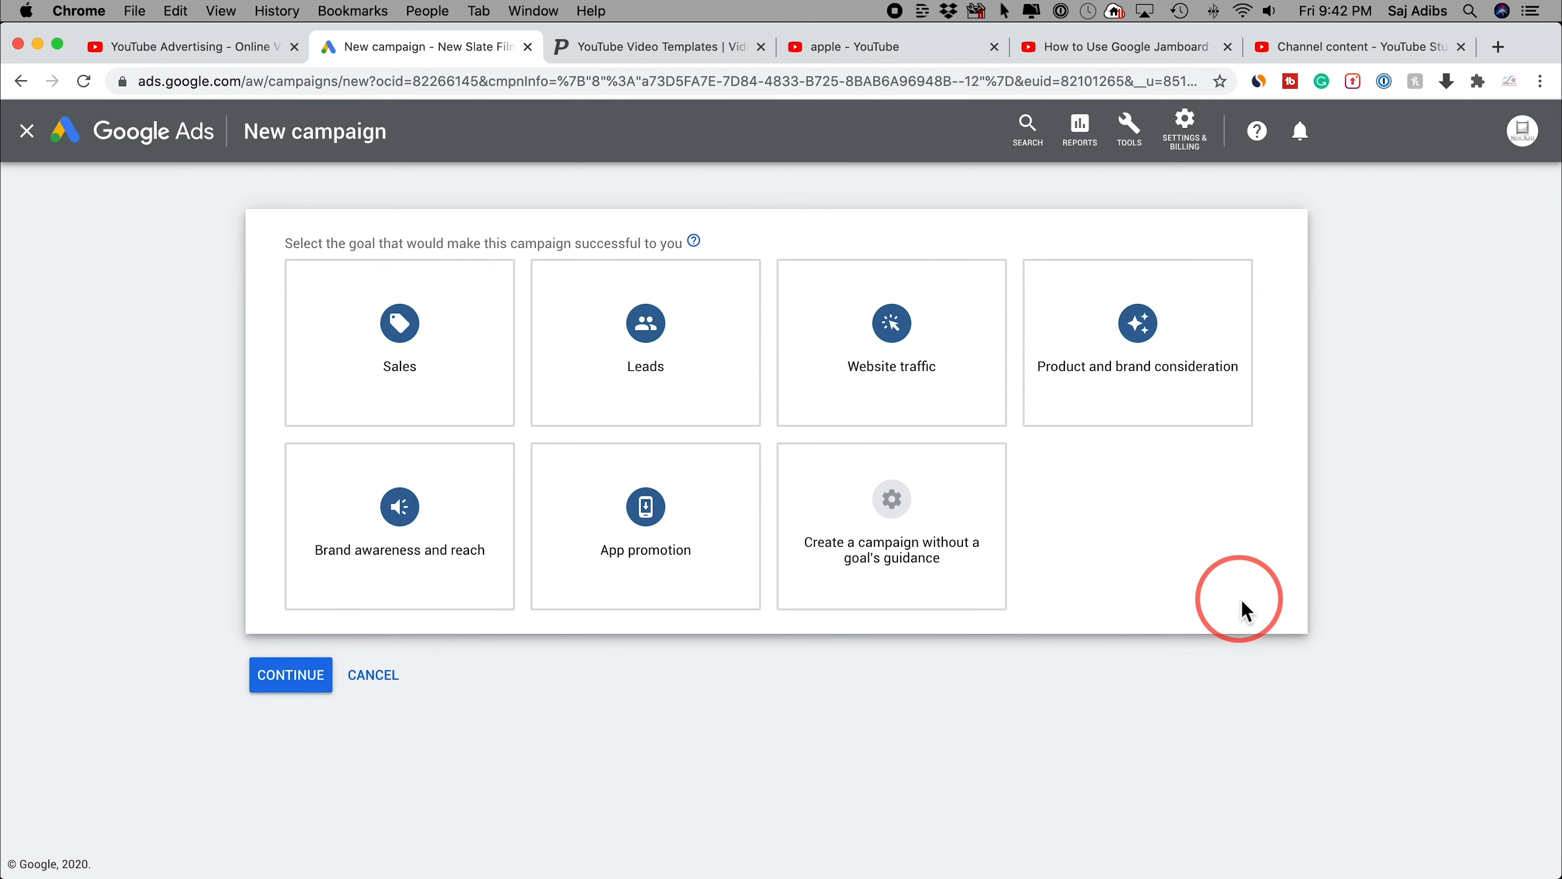
{"action": "left_click", "coordinate": [872, 516]}
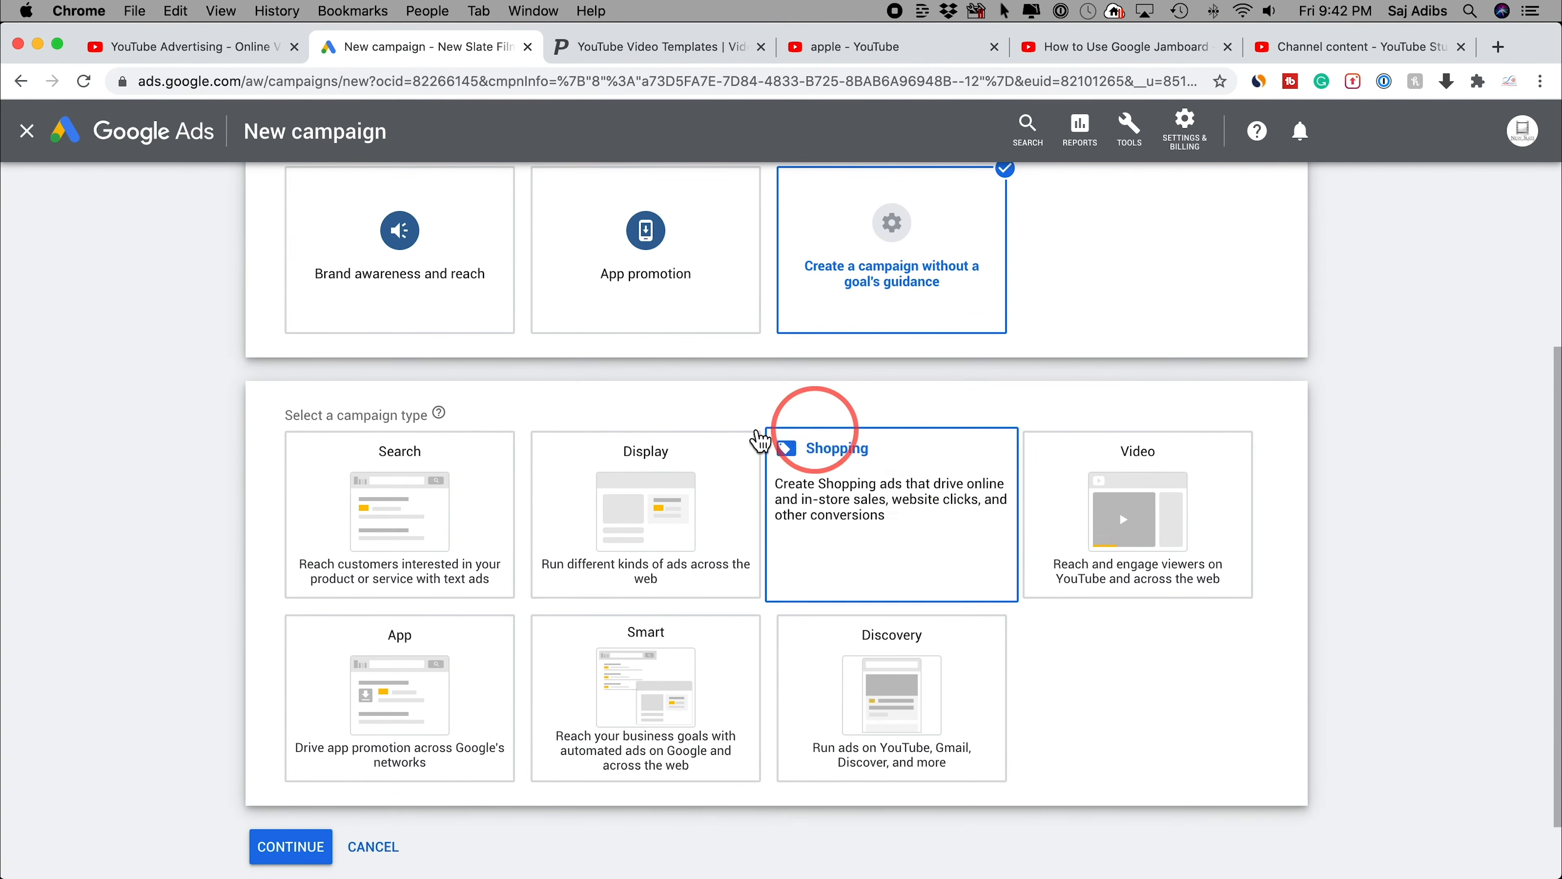
Try the Brand awareness and reach goal to compare its campaign types, and return to the option without a goal's guidance
{"action": "scroll", "coordinate": [1156, 671], "scroll_direction": "up", "scroll_amount": 2}
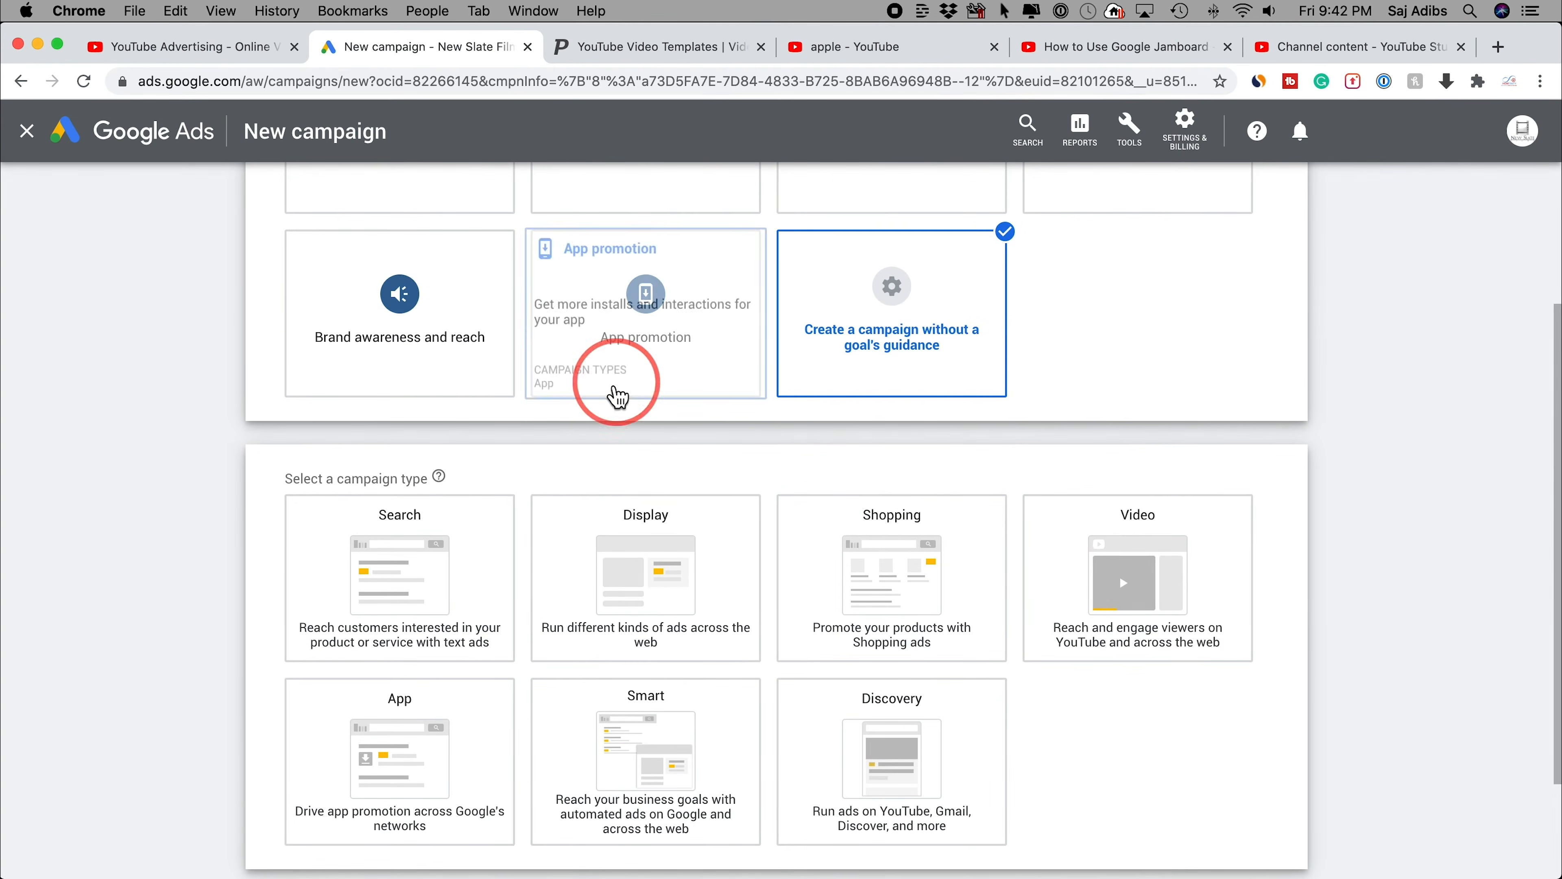
{"action": "left_click", "coordinate": [397, 370]}
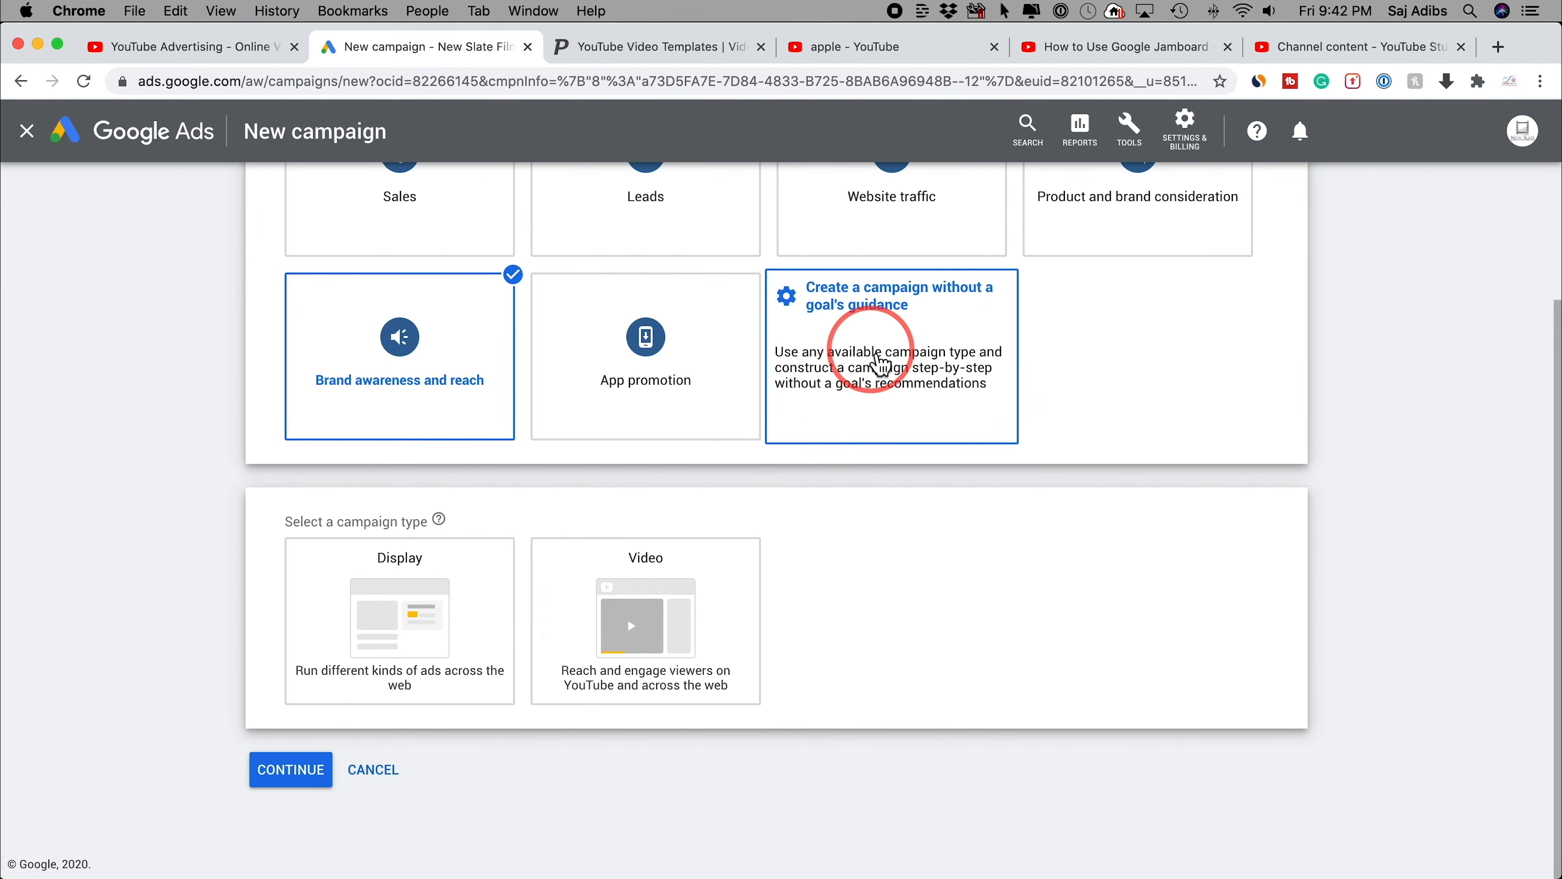
{"action": "left_click", "coordinate": [878, 370]}
Choose Video as the campaign type, with the Custom video campaign subtype
{"action": "scroll", "coordinate": [843, 403], "scroll_direction": "down", "scroll_amount": 3}
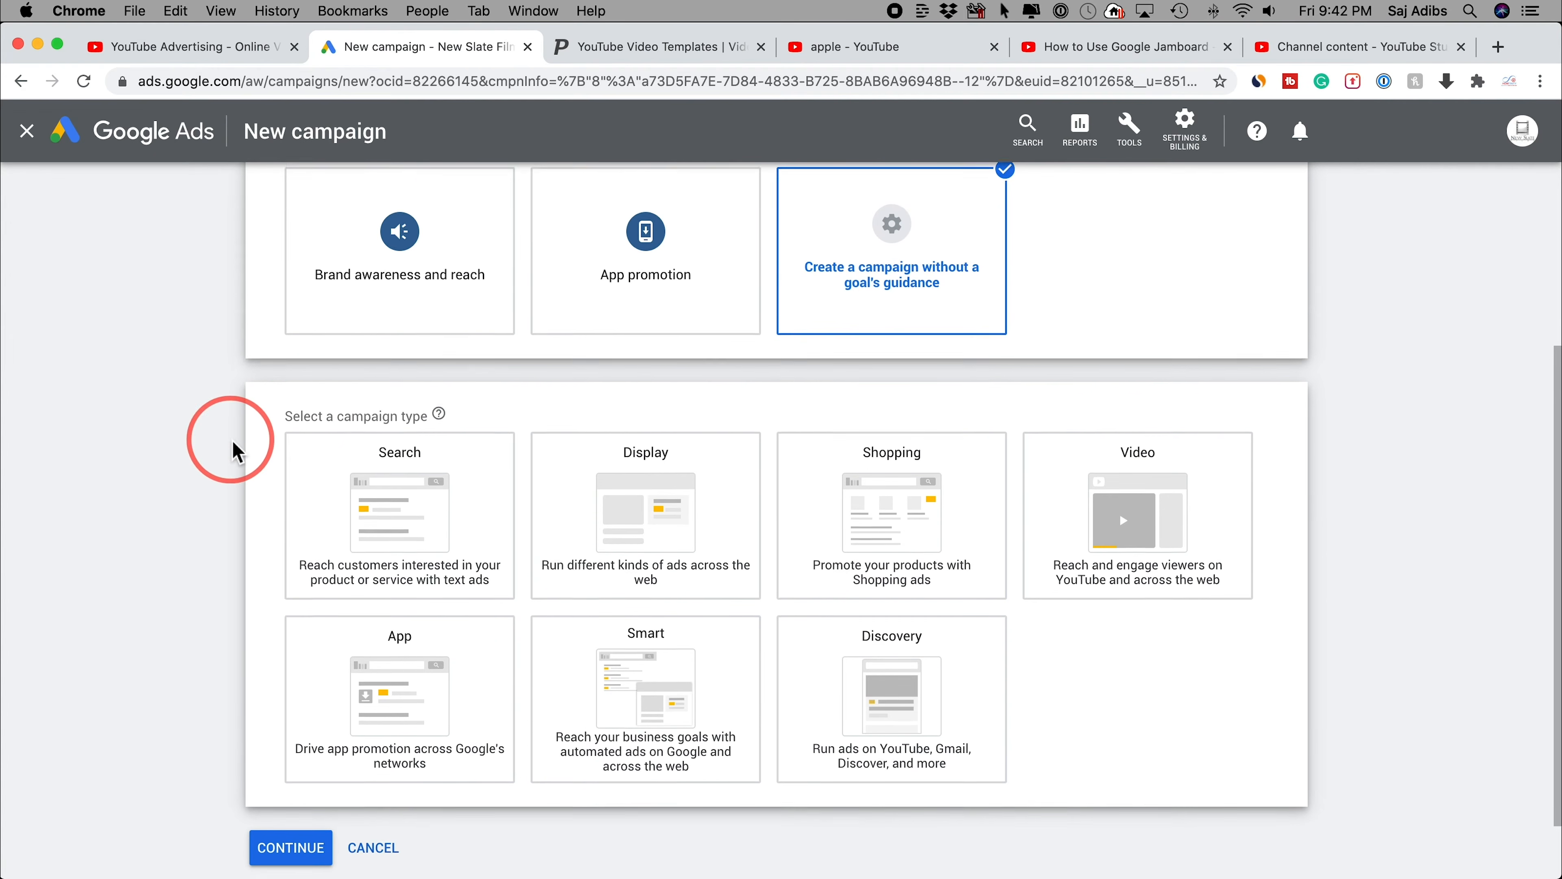
{"action": "scroll", "coordinate": [232, 448], "scroll_direction": "down", "scroll_amount": 1}
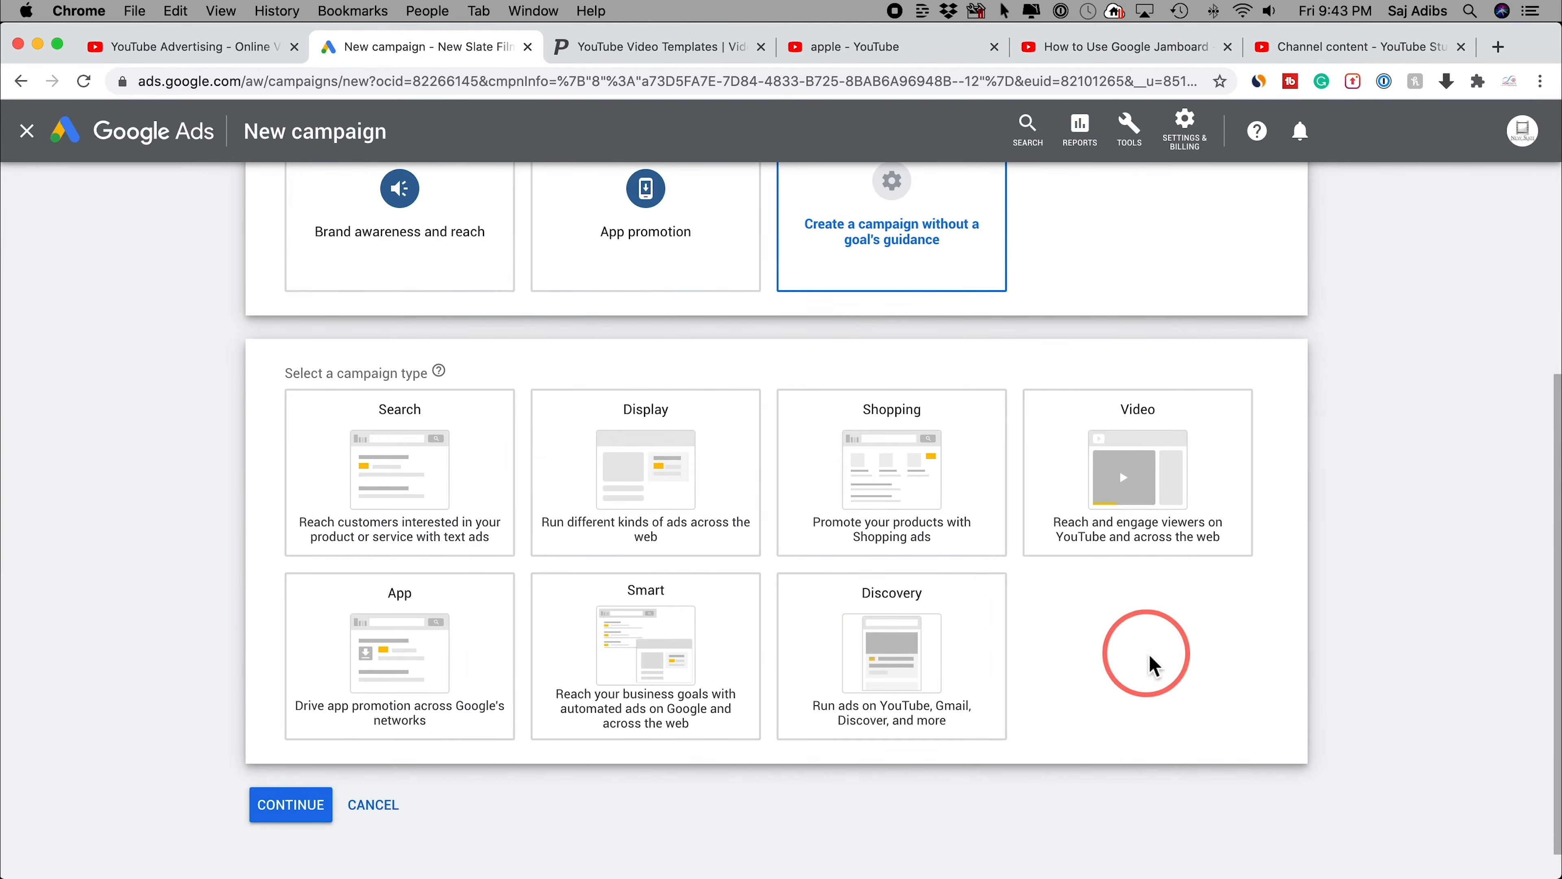
{"action": "left_click", "coordinate": [1133, 483]}
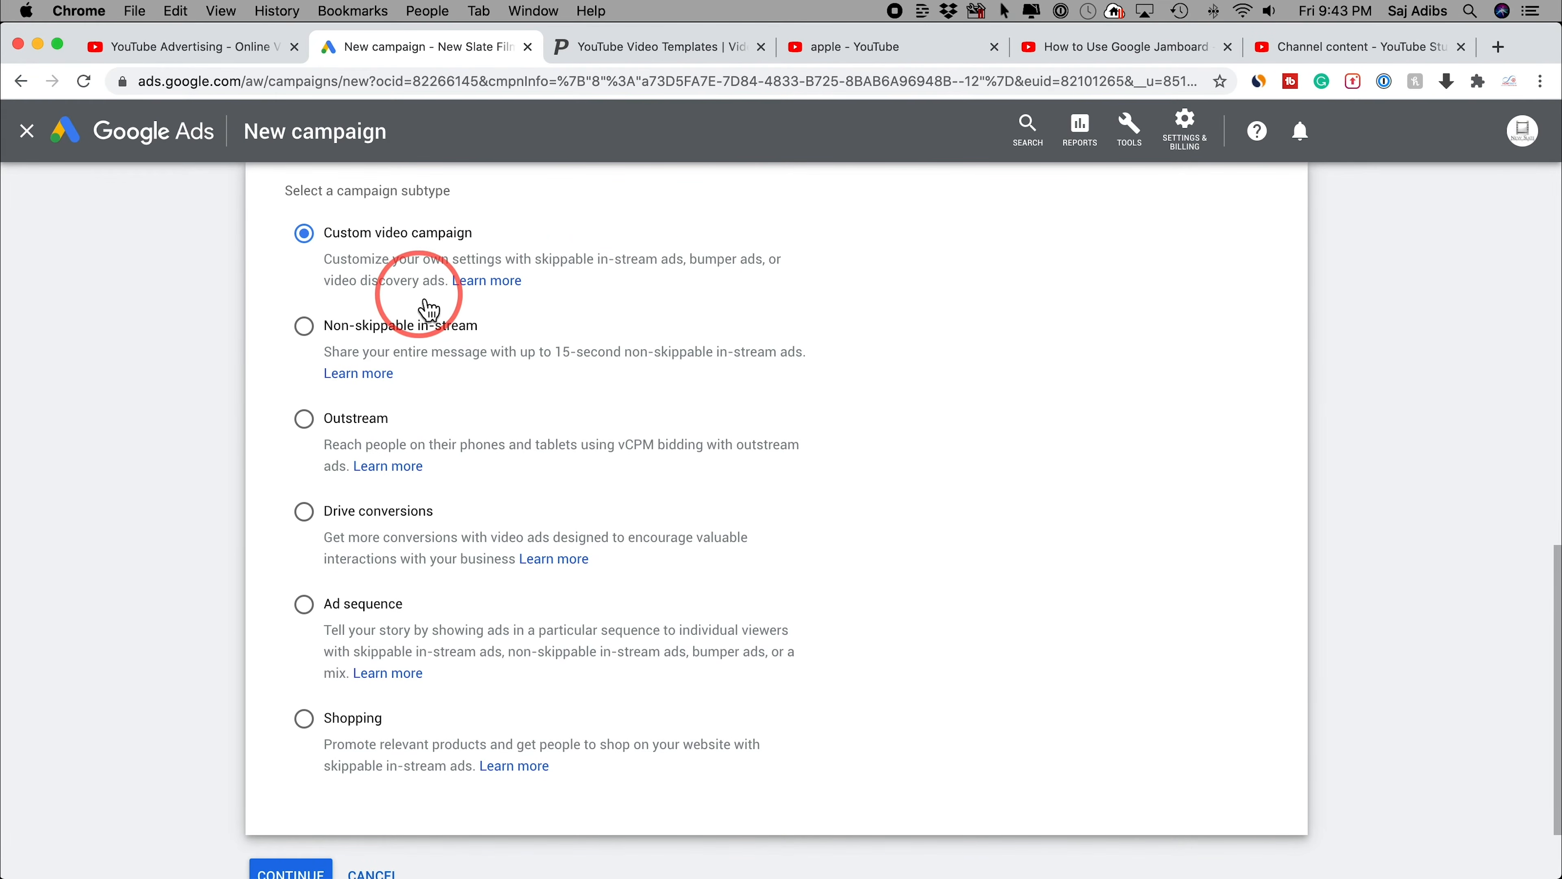
Highlight "skippable in-stream ads" in the Custom video campaign description and view an example ad on the Google Jamboard YouTube video
{"action": "left_click_drag", "start_coordinate": [535, 258], "coordinate": [682, 272]}
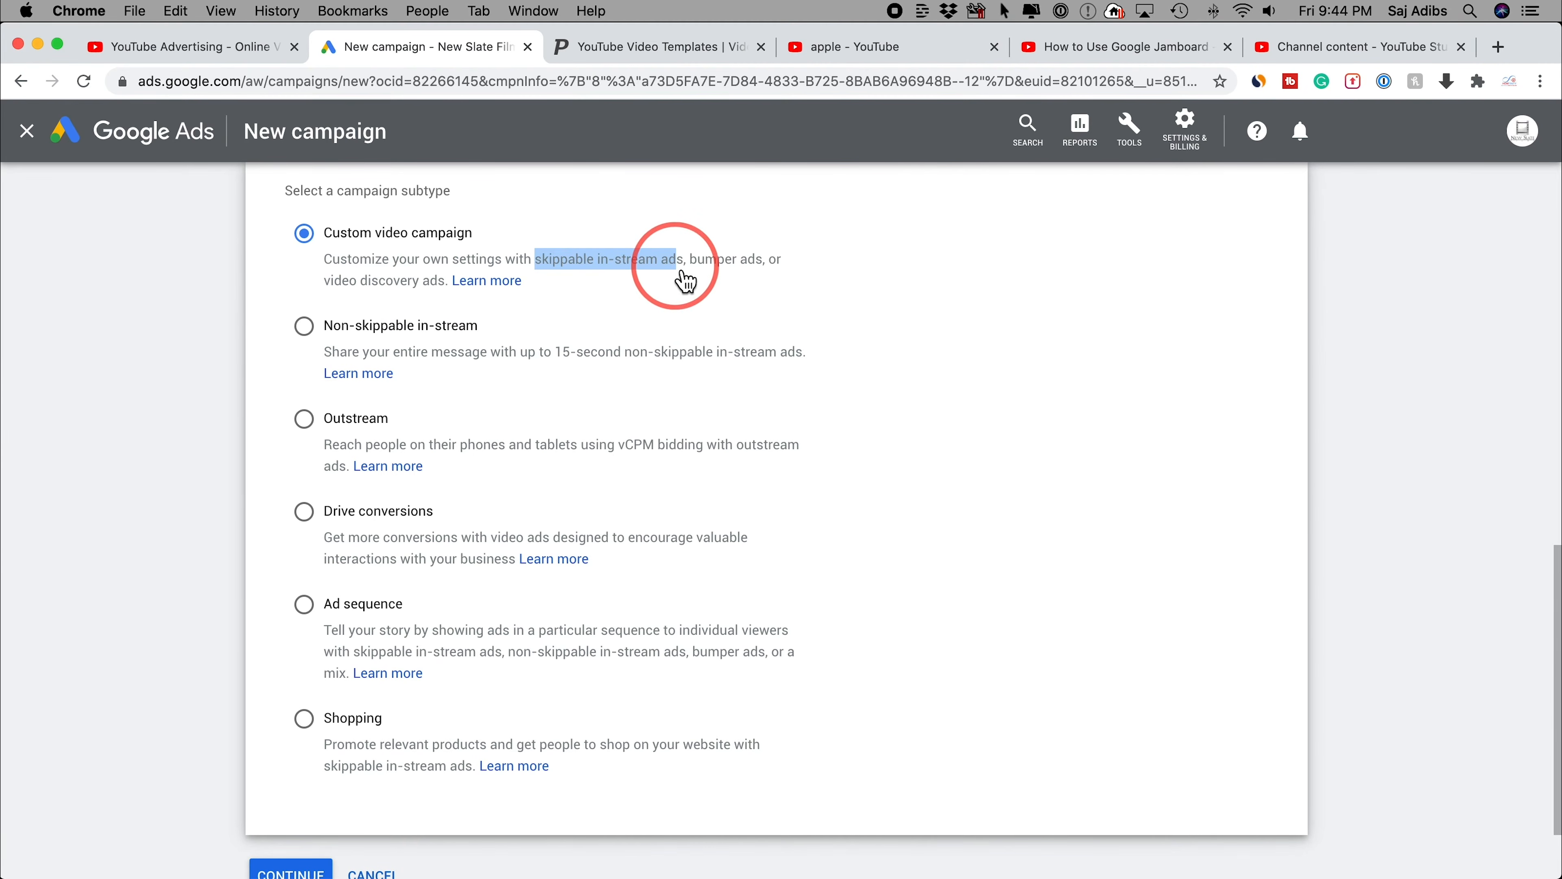
{"action": "left_click", "coordinate": [1100, 63]}
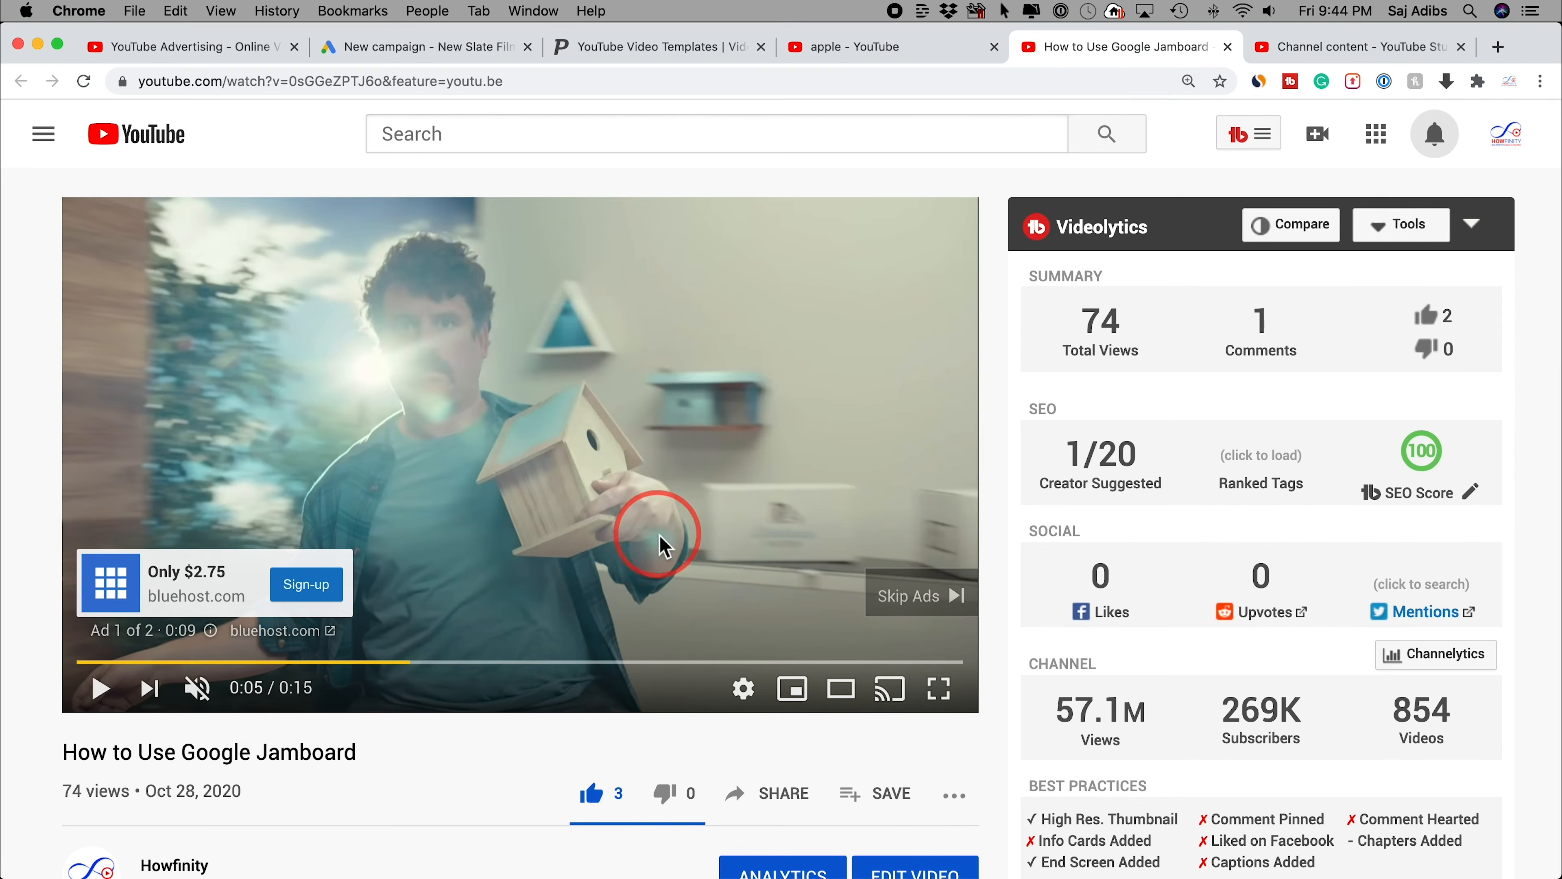
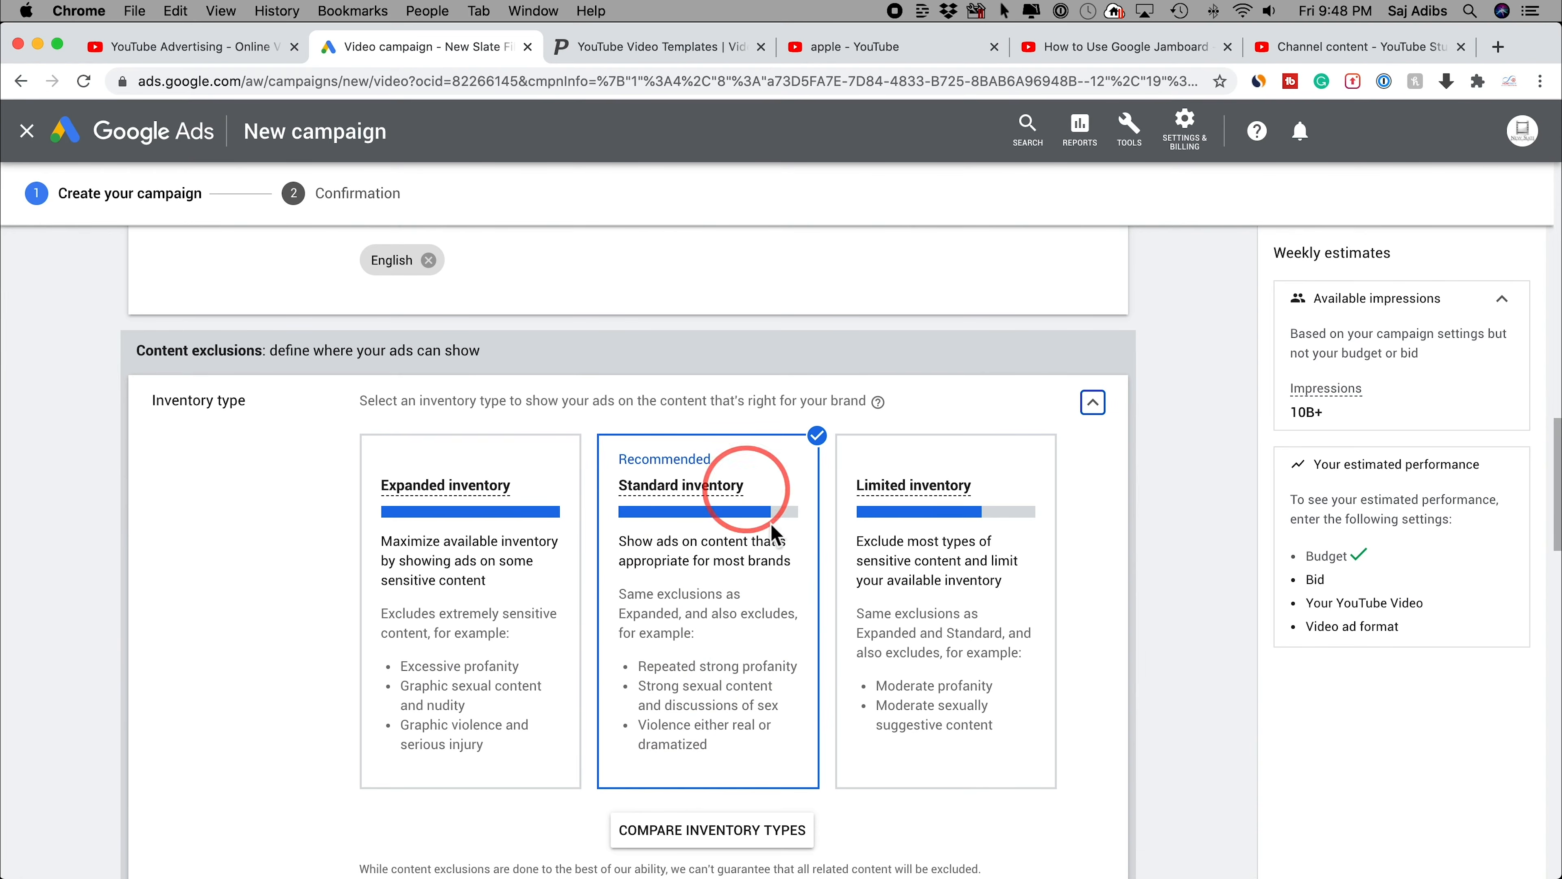
Keep Standard inventory as the campaign's inventory type and review the content exclusions and ad group settings
{"action": "left_click", "coordinate": [641, 597]}
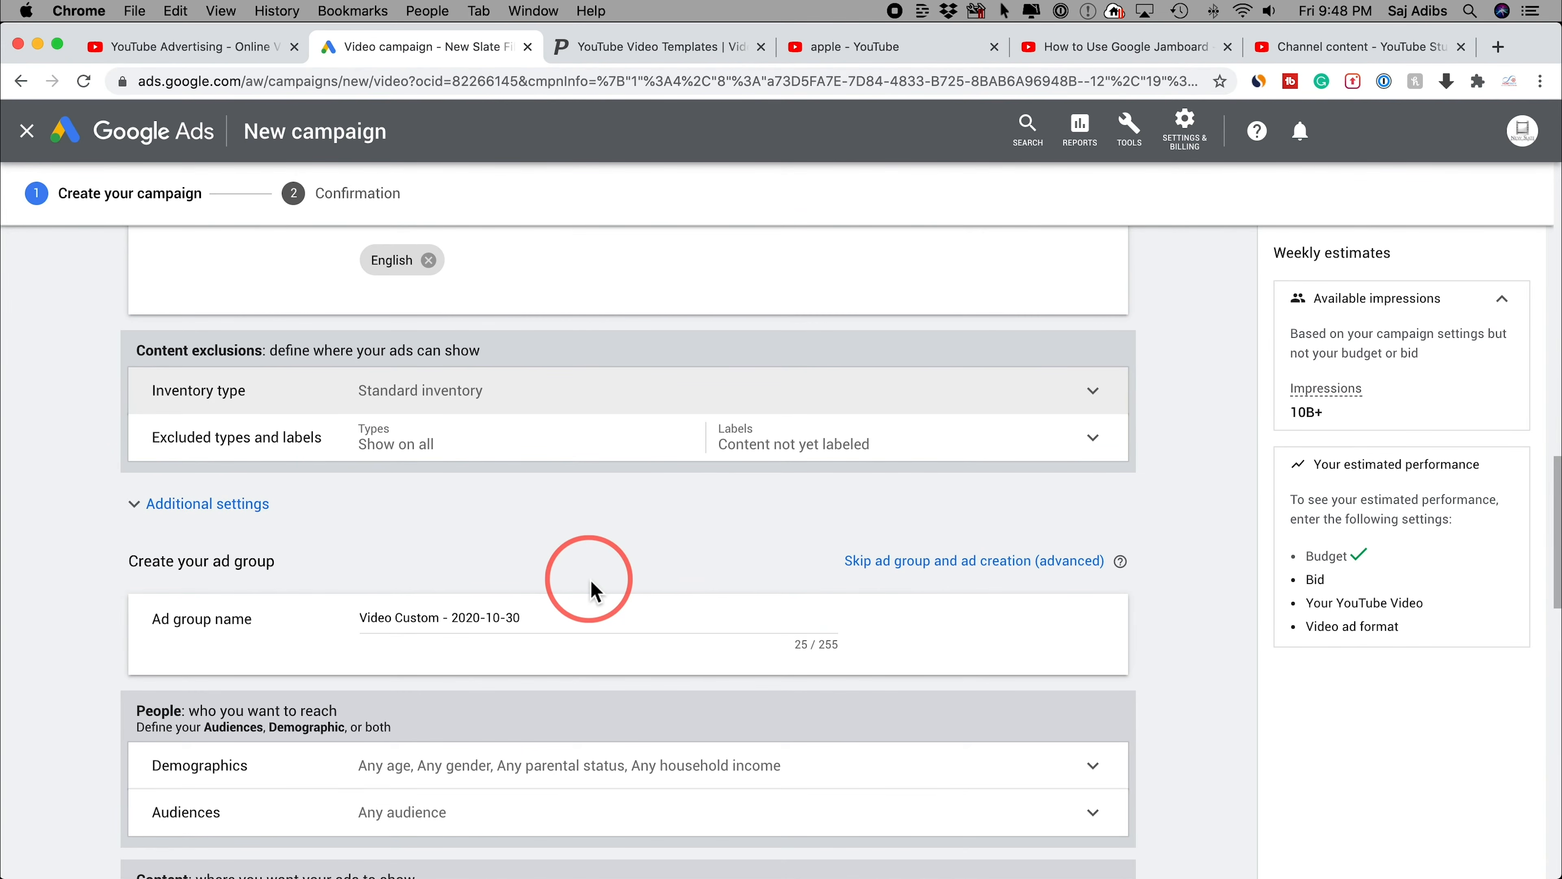
{"action": "scroll", "coordinate": [595, 580], "scroll_direction": "down", "scroll_amount": 1}
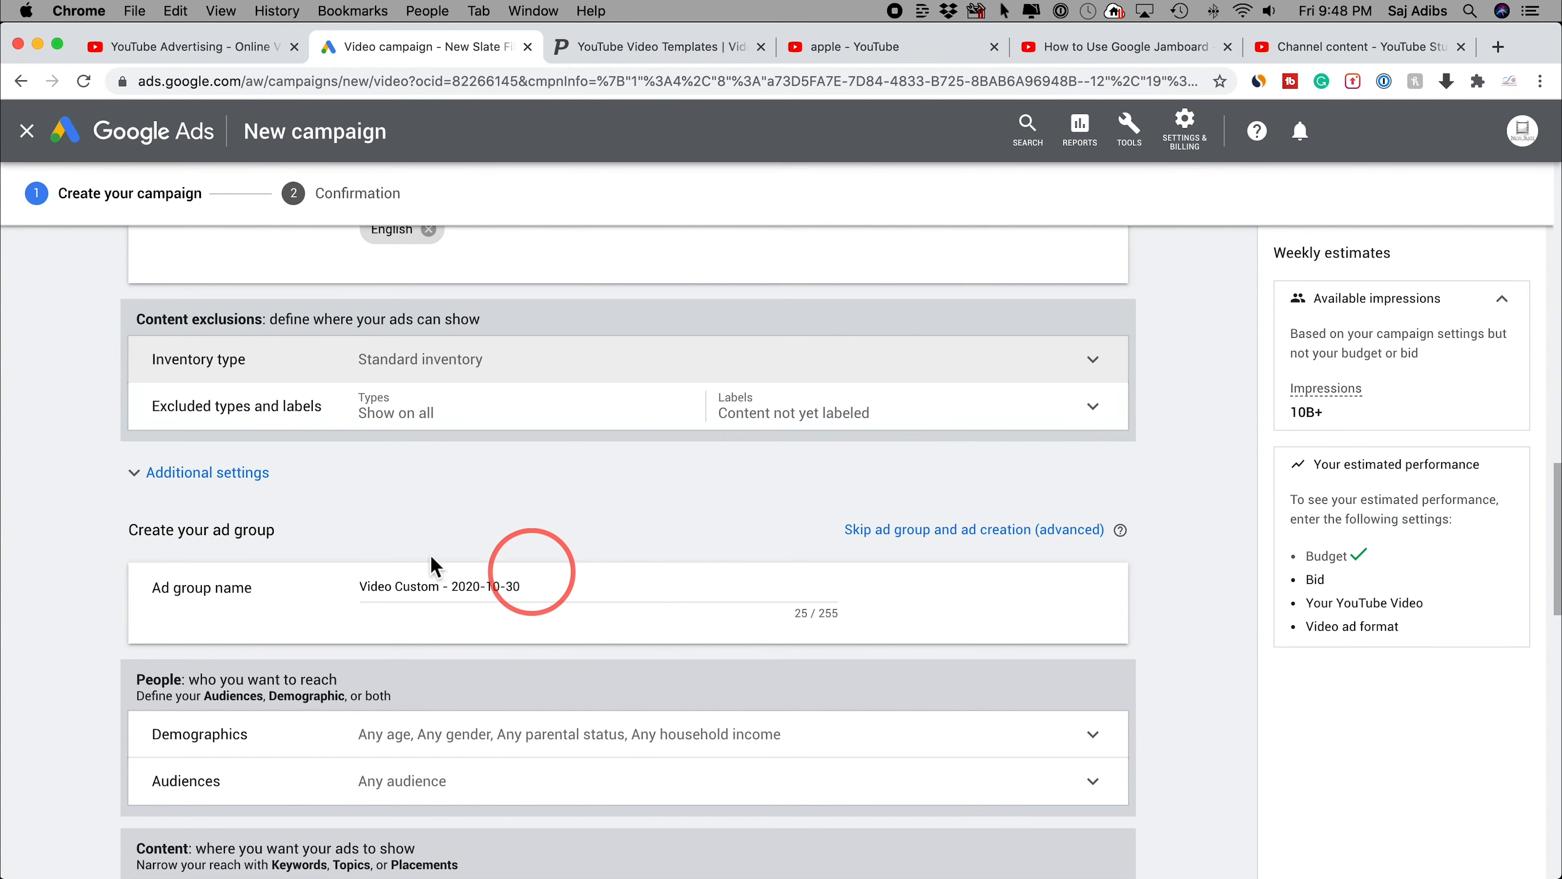
{"action": "scroll", "coordinate": [618, 541], "scroll_direction": "up", "scroll_amount": 2}
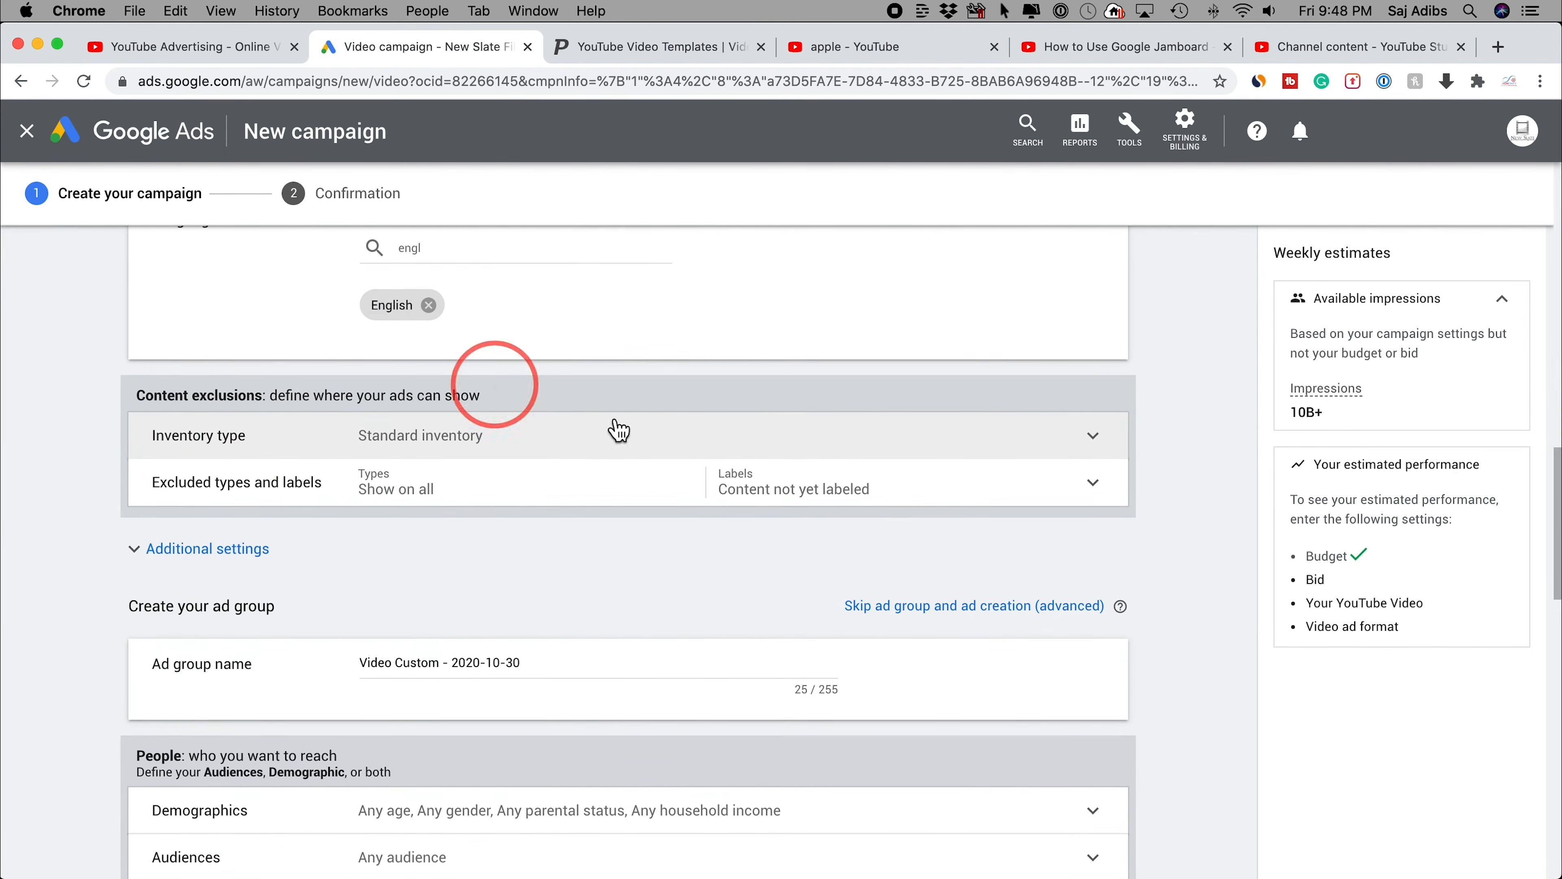
{"action": "scroll", "coordinate": [648, 547], "scroll_direction": "down", "scroll_amount": 3}
{"action": "scroll", "coordinate": [363, 492], "scroll_direction": "up", "scroll_amount": 2}
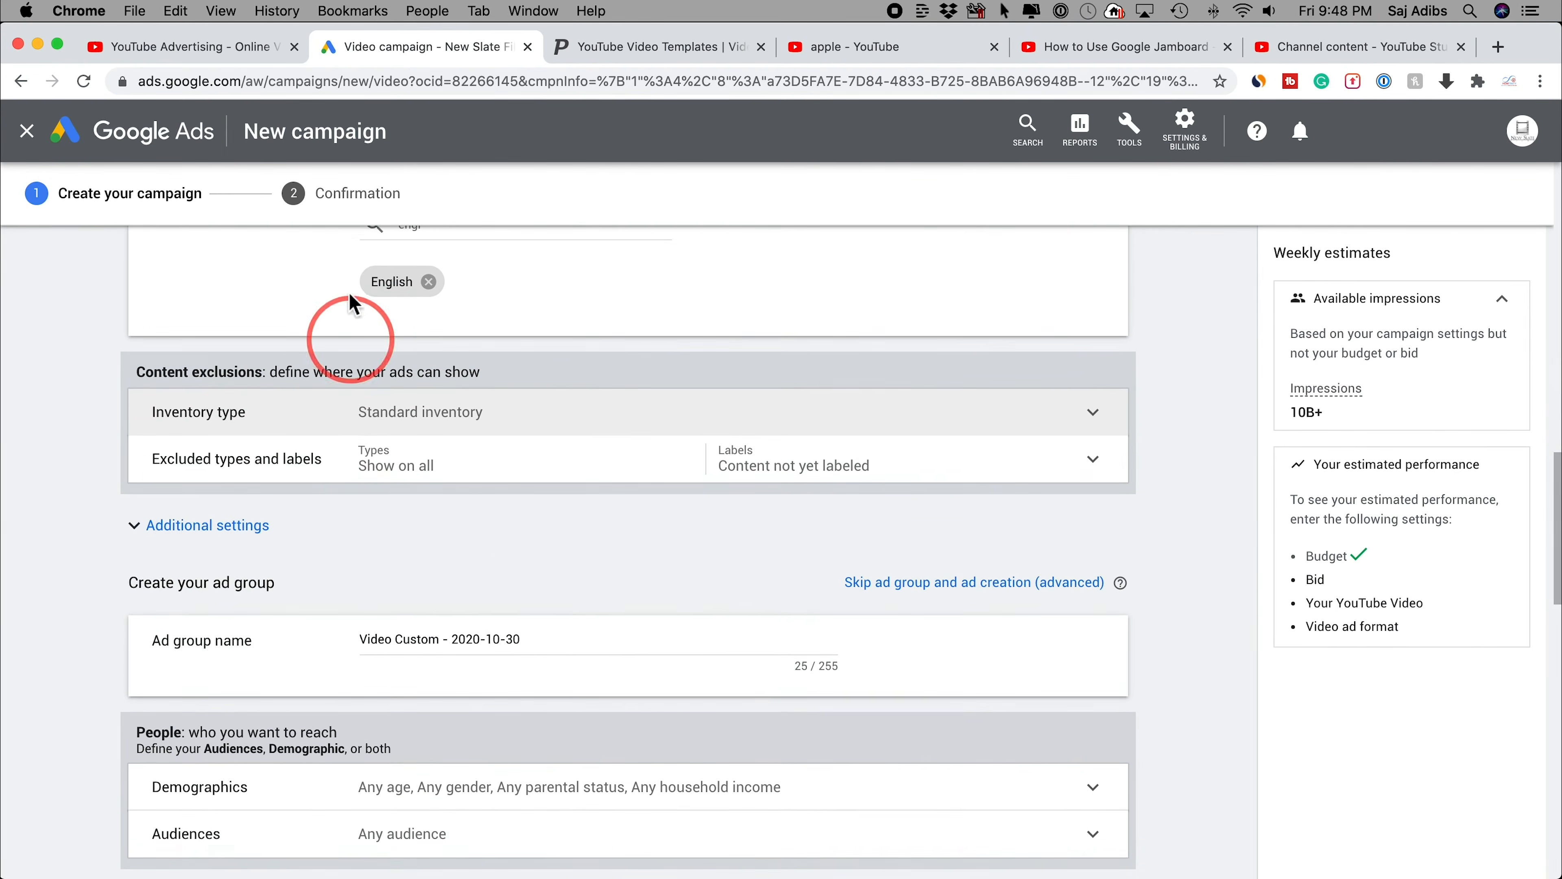
{"action": "scroll", "coordinate": [123, 411], "scroll_direction": "down", "scroll_amount": 4}
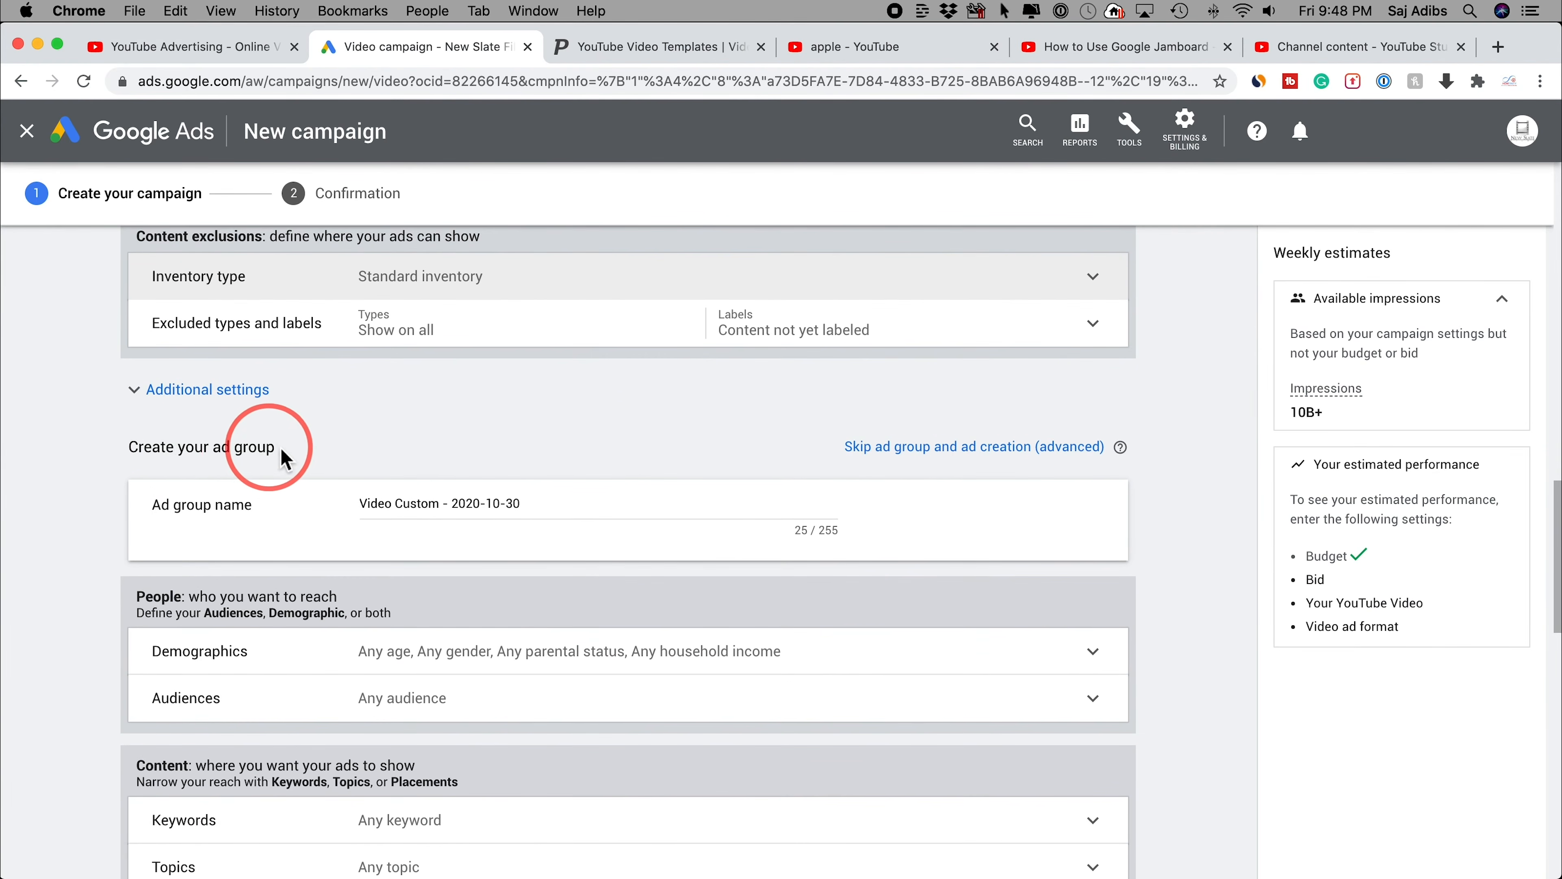
{"action": "scroll", "coordinate": [289, 458], "scroll_direction": "down", "scroll_amount": 1}
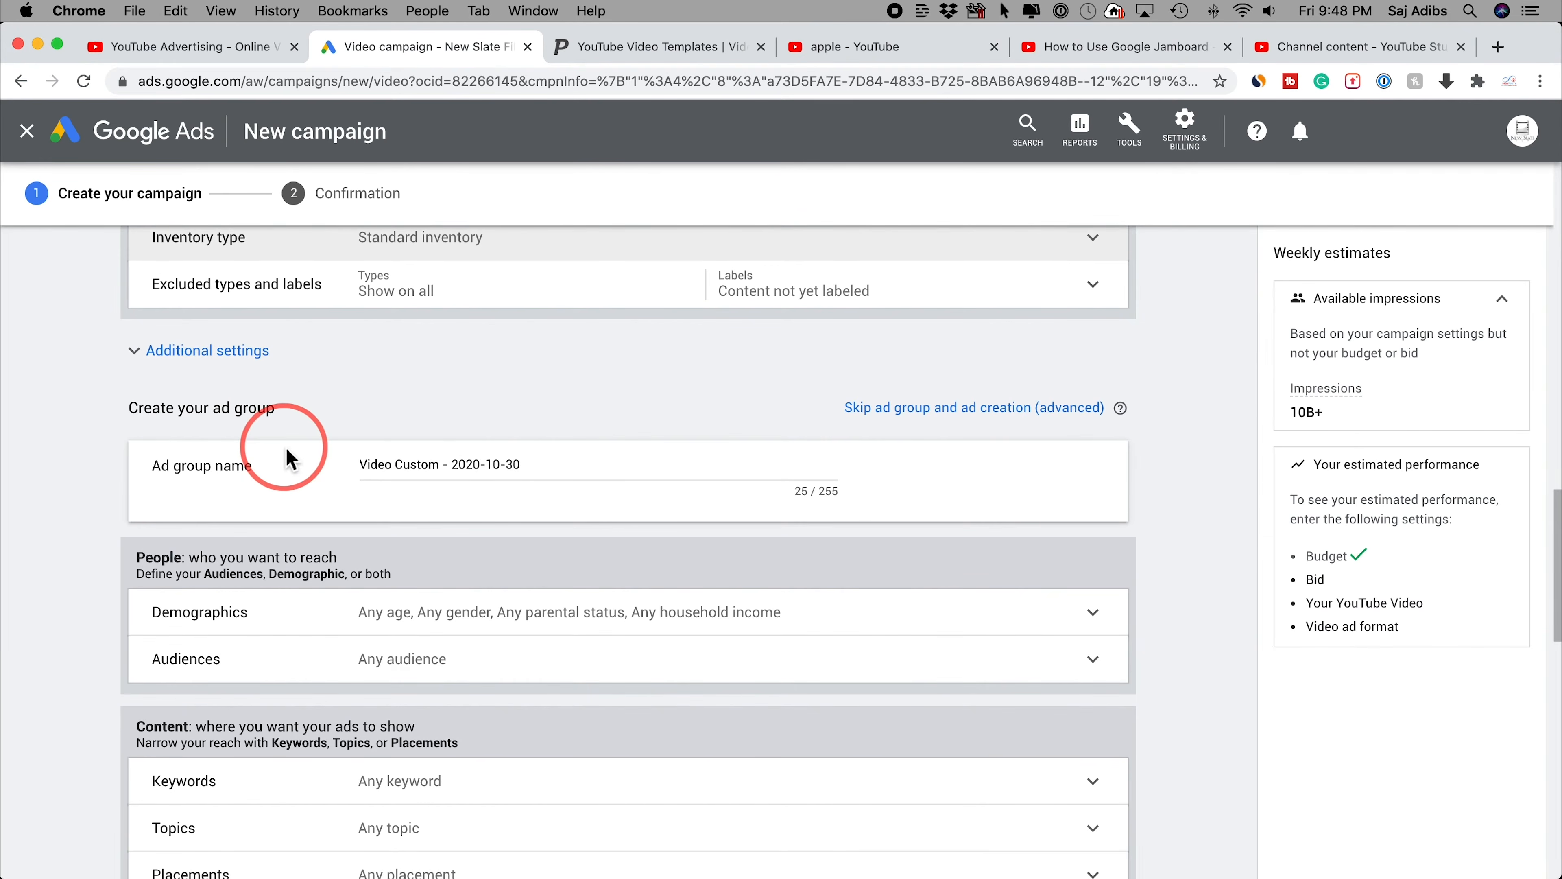
{"action": "scroll", "coordinate": [349, 462], "scroll_direction": "down", "scroll_amount": 2}
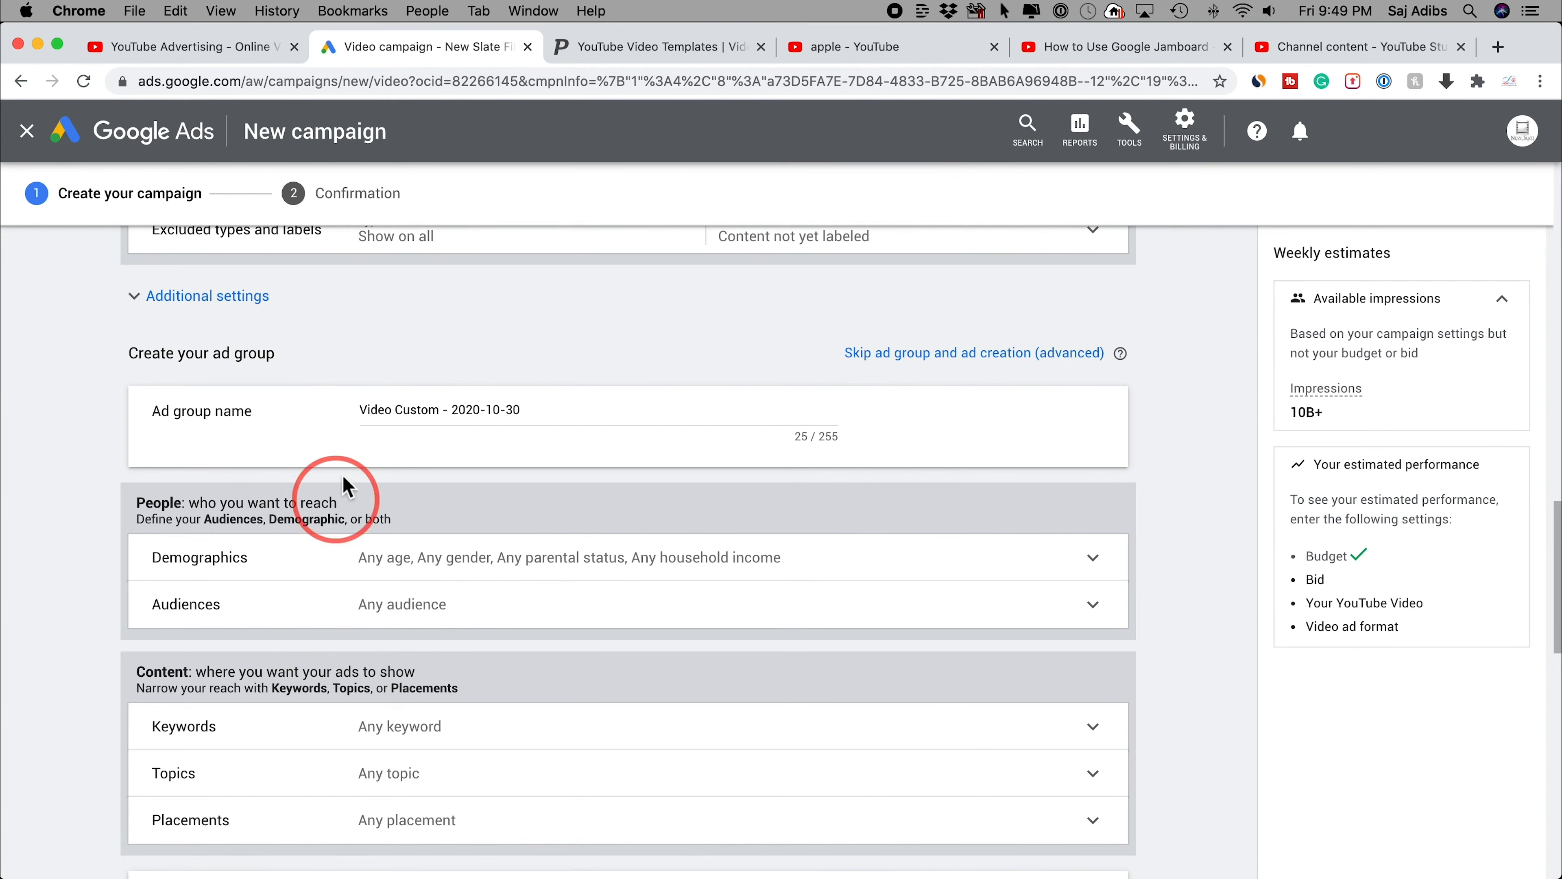
{"action": "scroll", "coordinate": [470, 579], "scroll_direction": "down", "scroll_amount": 1}
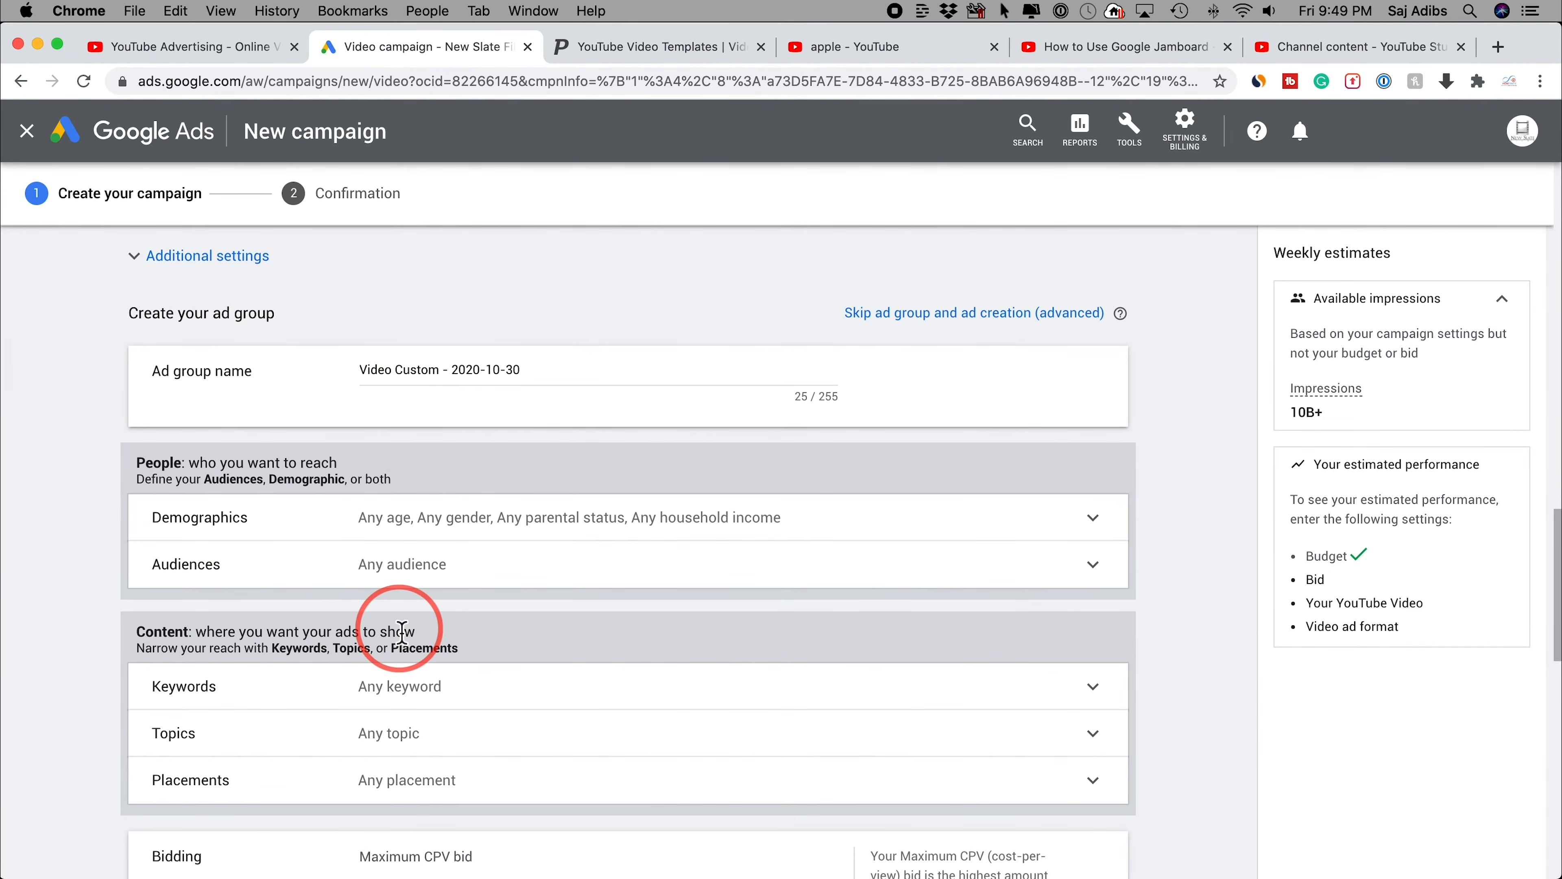
Expand the ad group's Demographics and Audiences targeting sections and examine the available options
{"action": "left_click", "coordinate": [415, 522]}
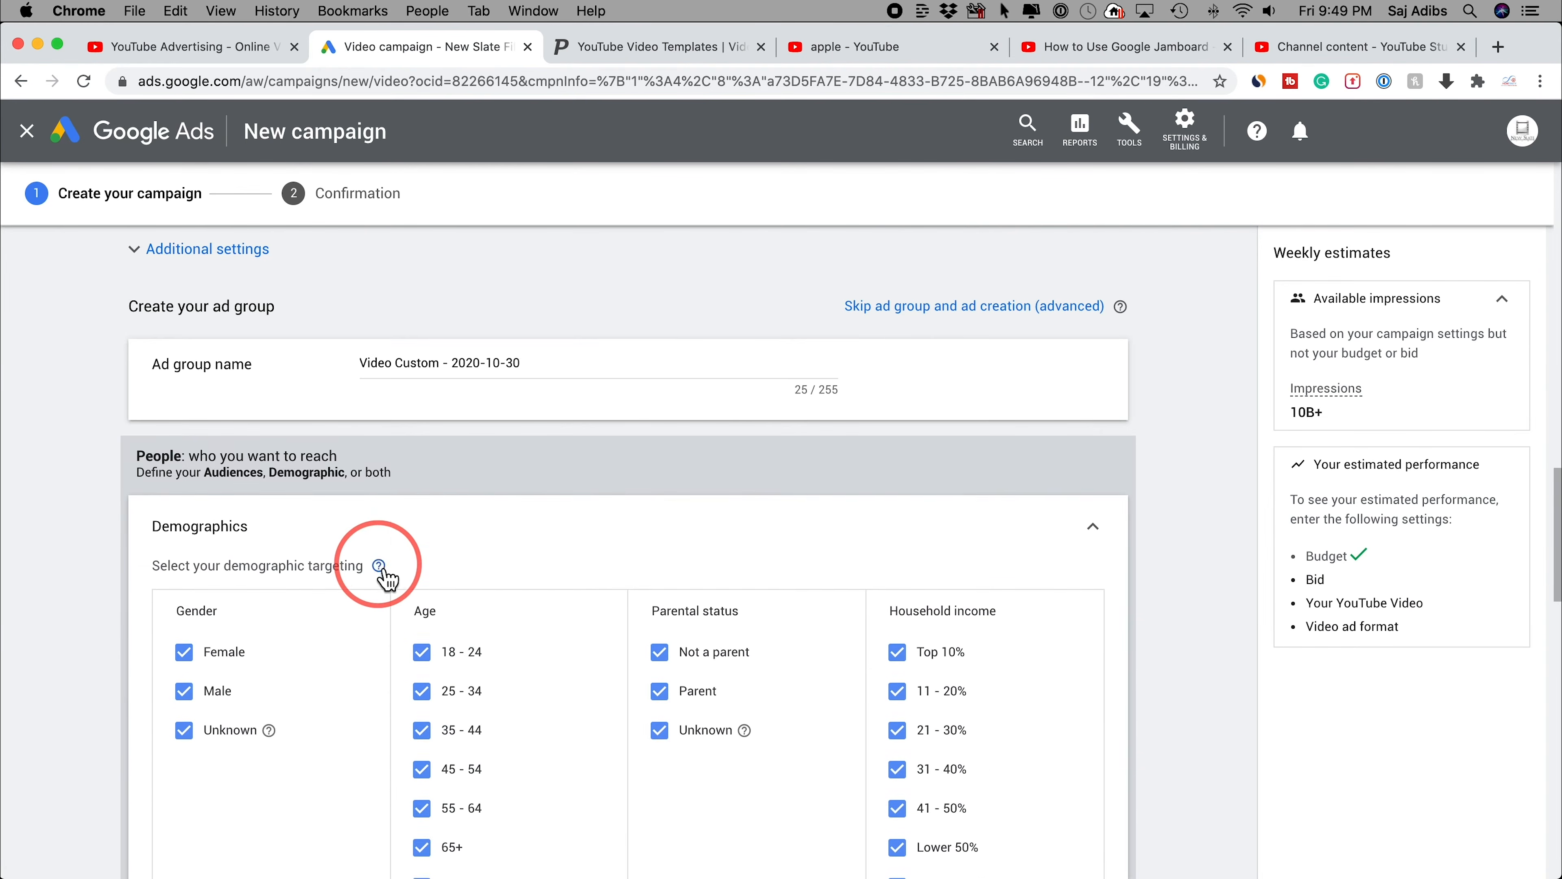
{"action": "scroll", "coordinate": [386, 579], "scroll_direction": "down", "scroll_amount": 3}
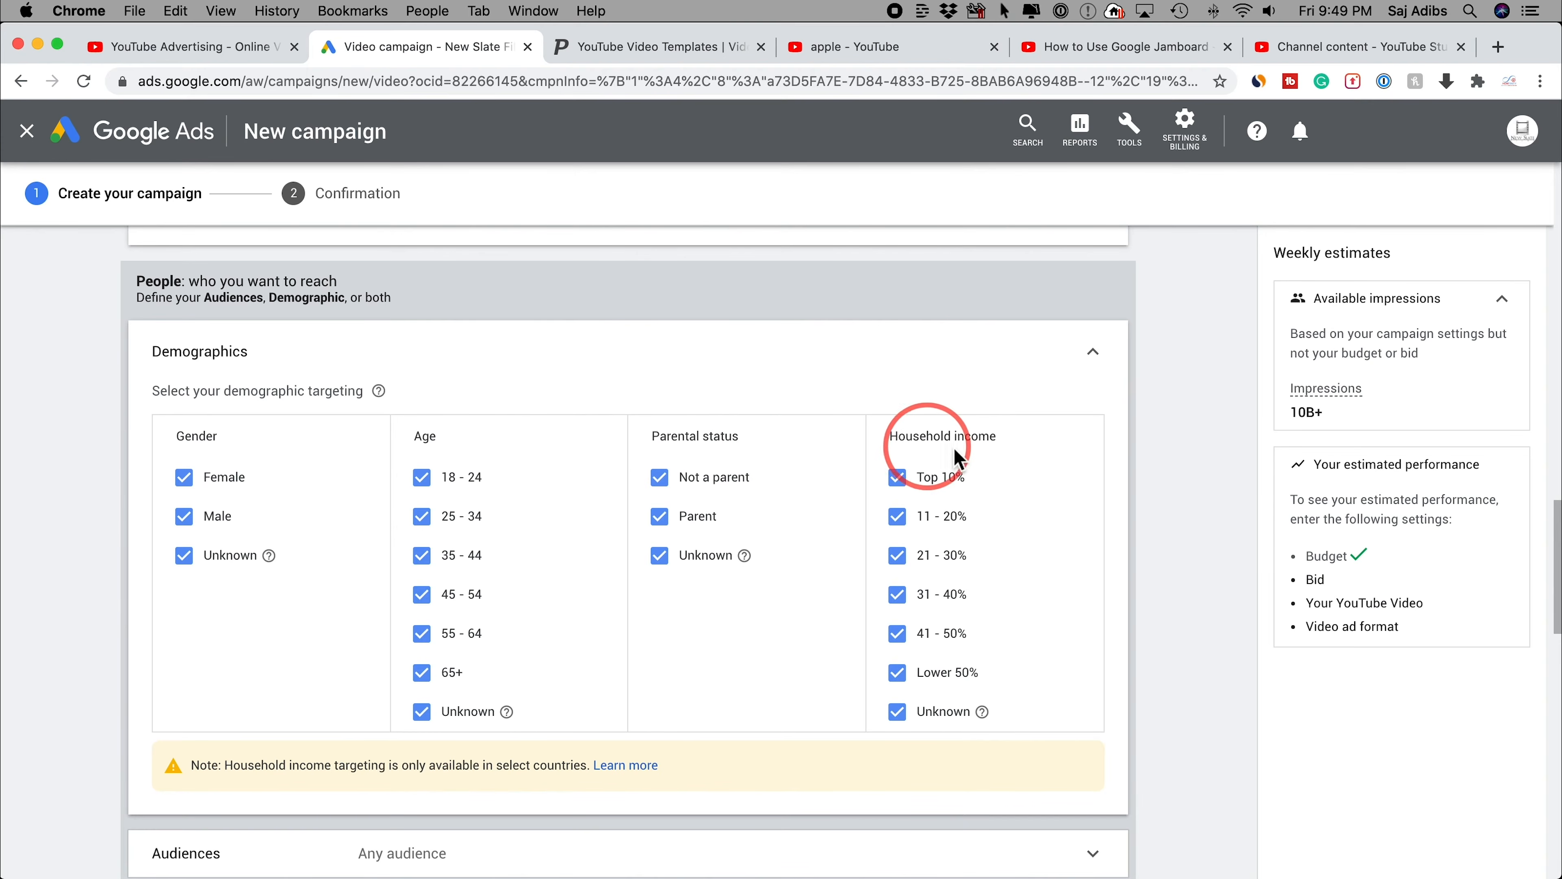
{"action": "scroll", "coordinate": [973, 472], "scroll_direction": "down", "scroll_amount": 3}
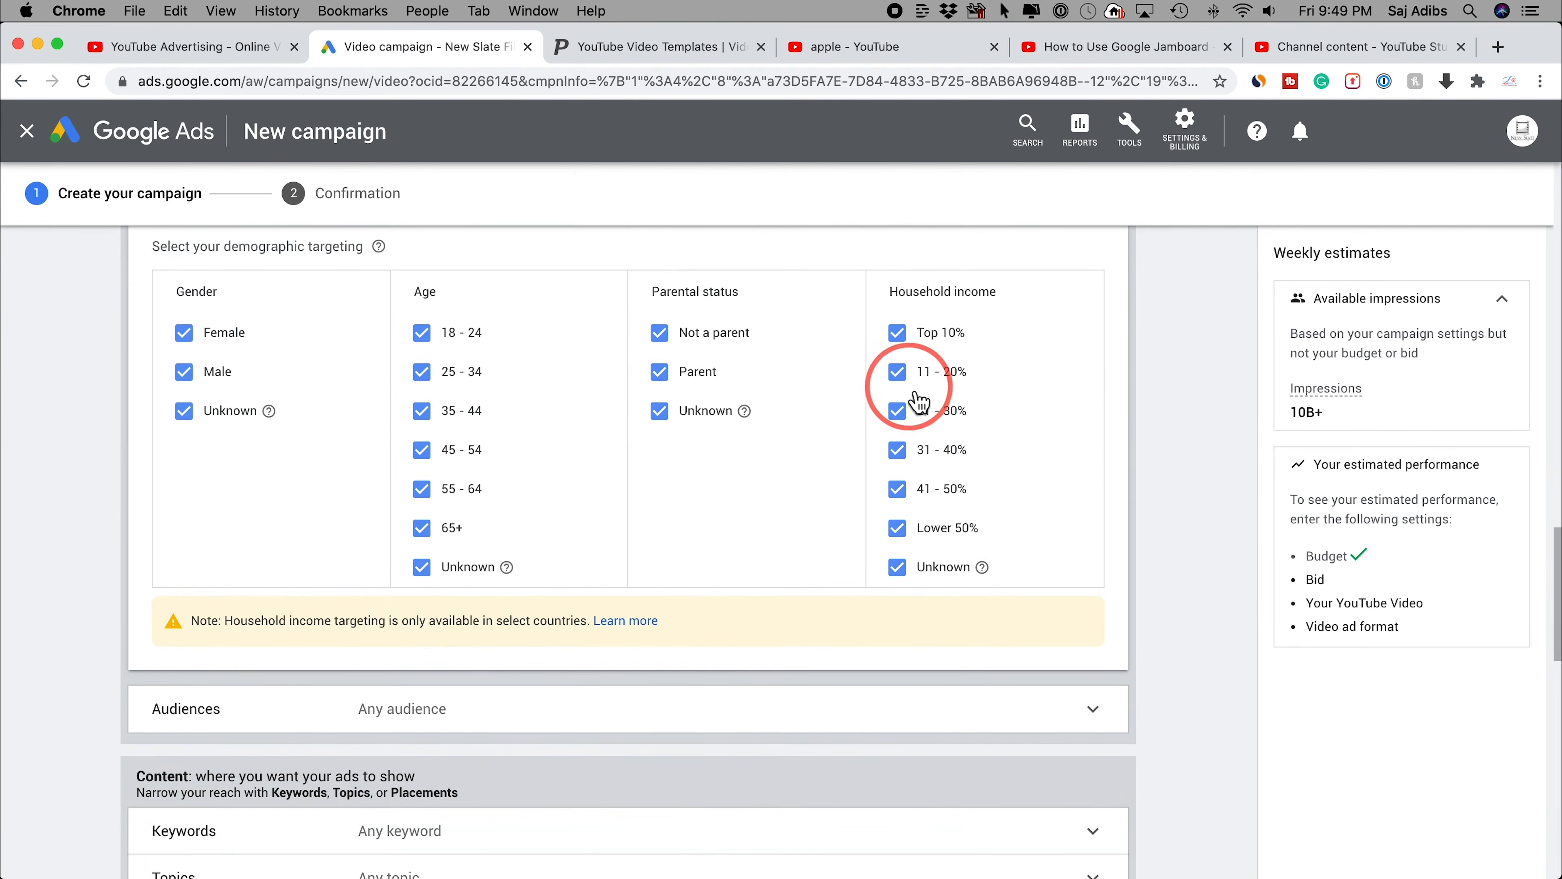
{"action": "scroll", "coordinate": [916, 535], "scroll_direction": "down", "scroll_amount": 3}
{"action": "left_click", "coordinate": [348, 516]}
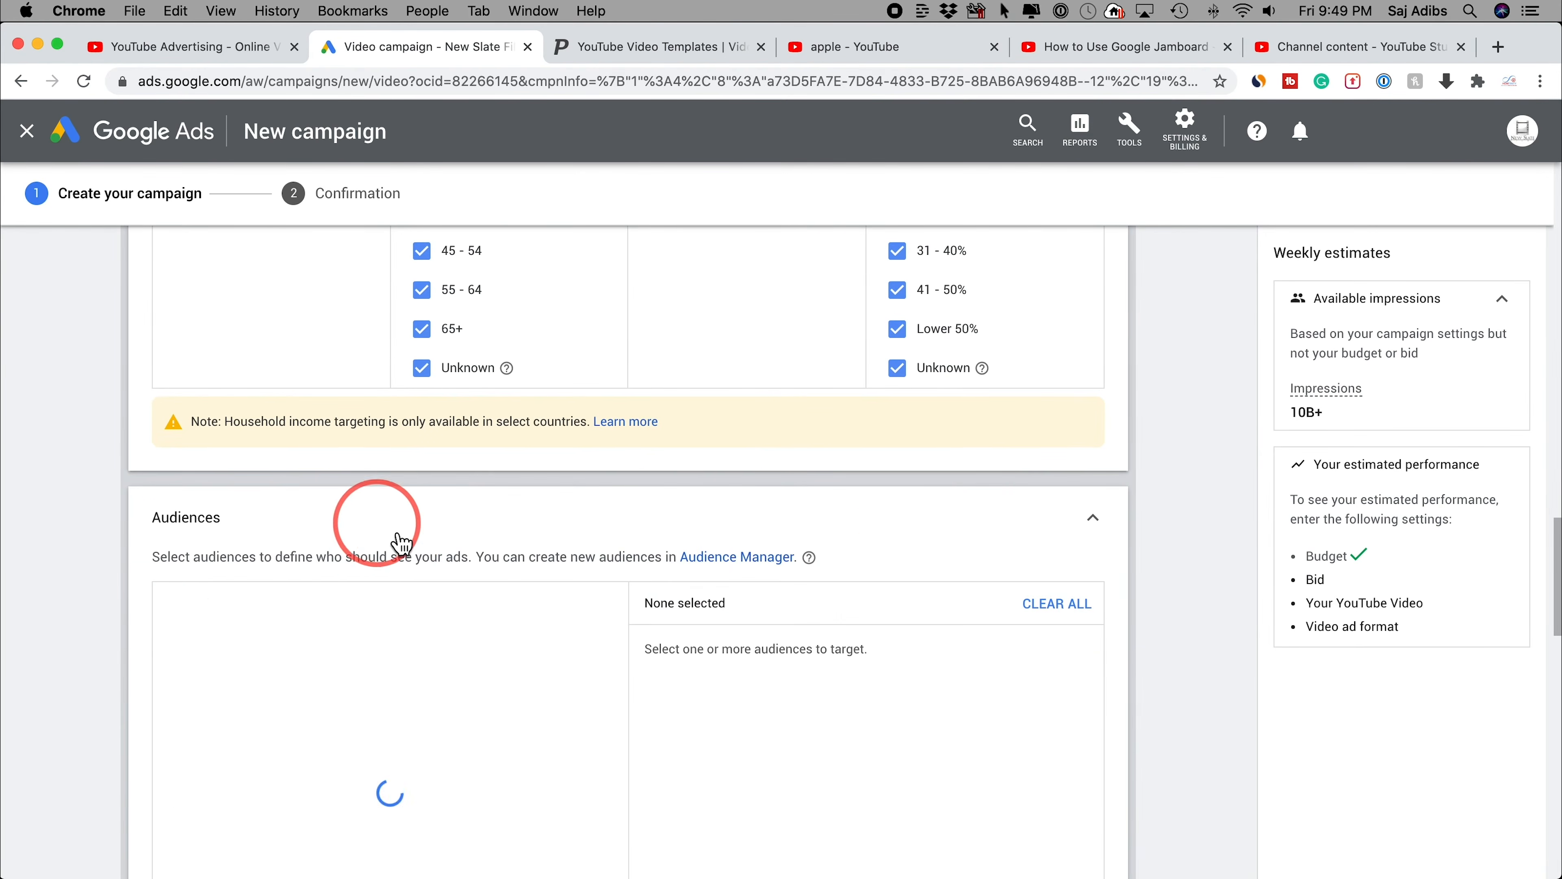
{"action": "scroll", "coordinate": [406, 545], "scroll_direction": "down", "scroll_amount": 2}
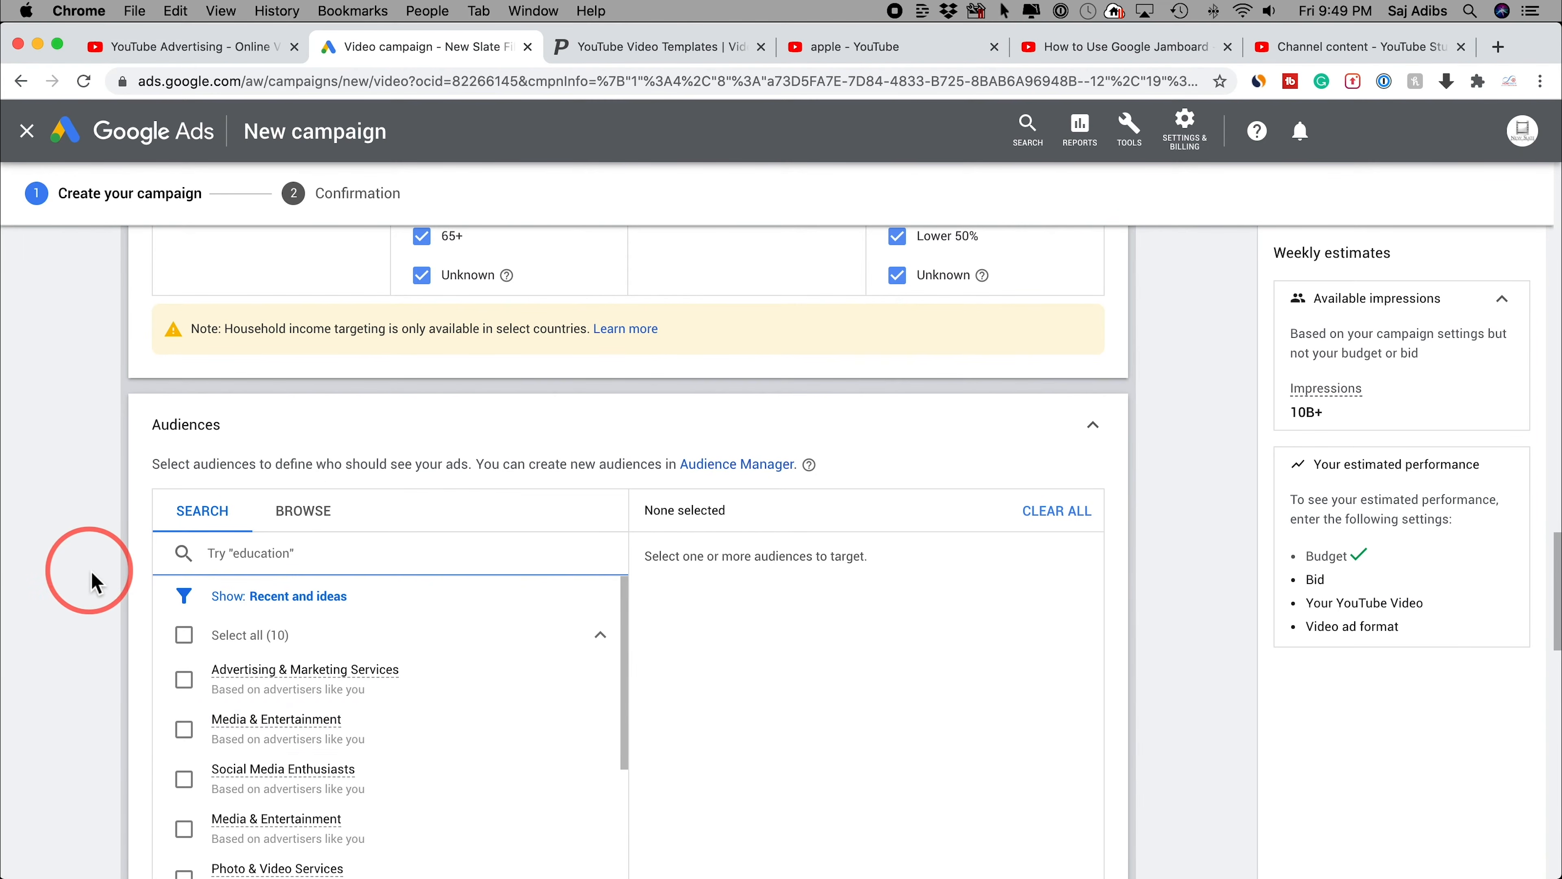
Exclude the 18 - 24, 65+ and Unknown age groups from the ad group's demographic targeting
{"action": "scroll", "coordinate": [92, 579], "scroll_direction": "down", "scroll_amount": 2}
{"action": "scroll", "coordinate": [93, 581], "scroll_direction": "up", "scroll_amount": 6}
{"action": "scroll", "coordinate": [94, 579], "scroll_direction": "up", "scroll_amount": 2}
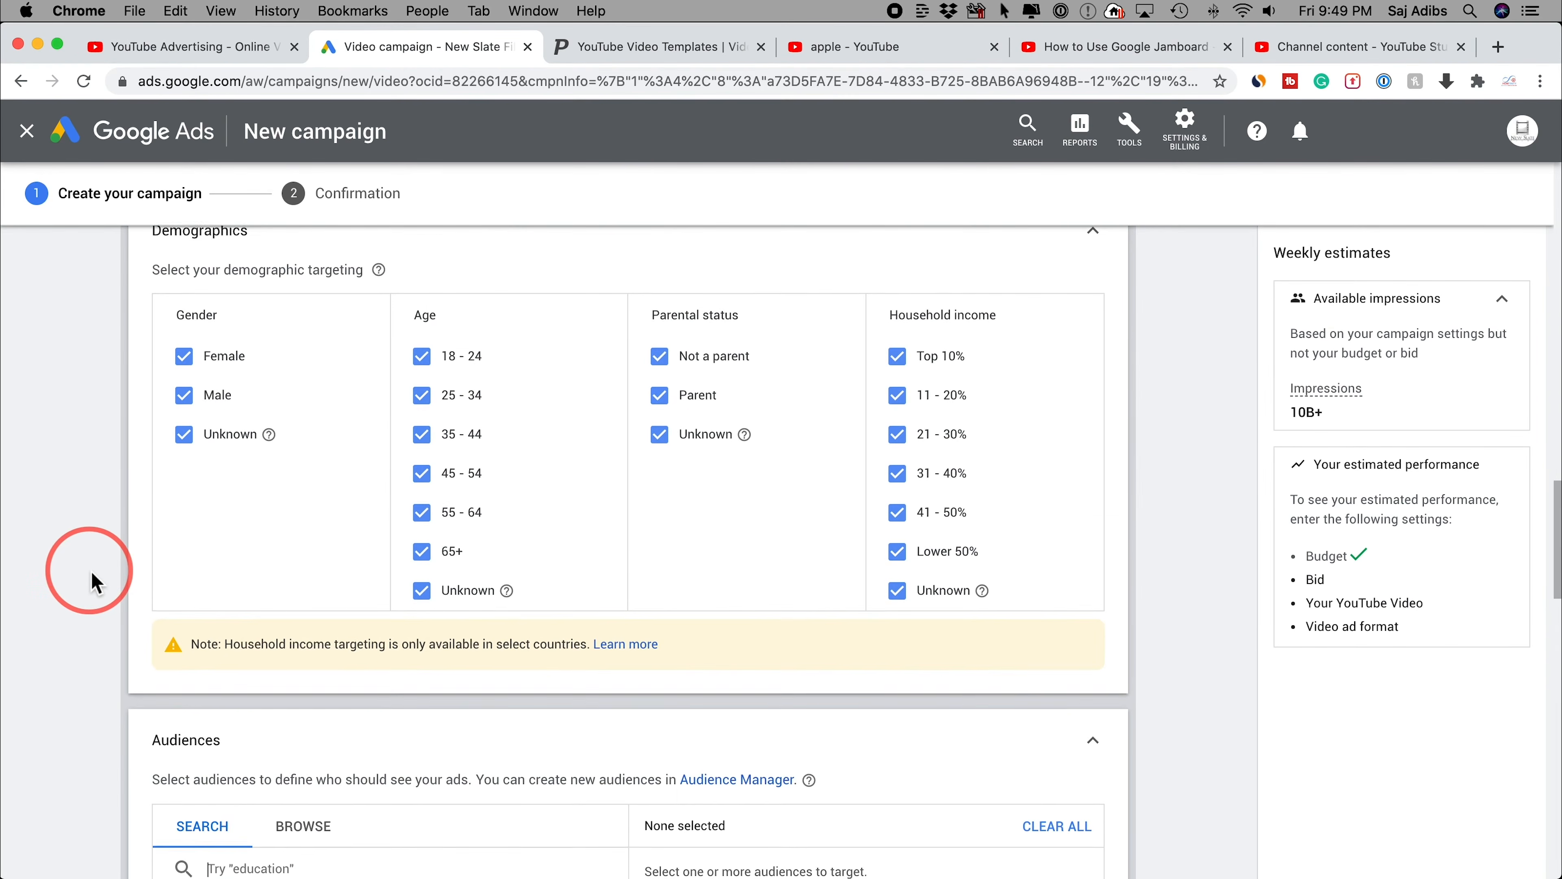
{"action": "left_click", "coordinate": [421, 591]}
{"action": "left_click", "coordinate": [432, 555]}
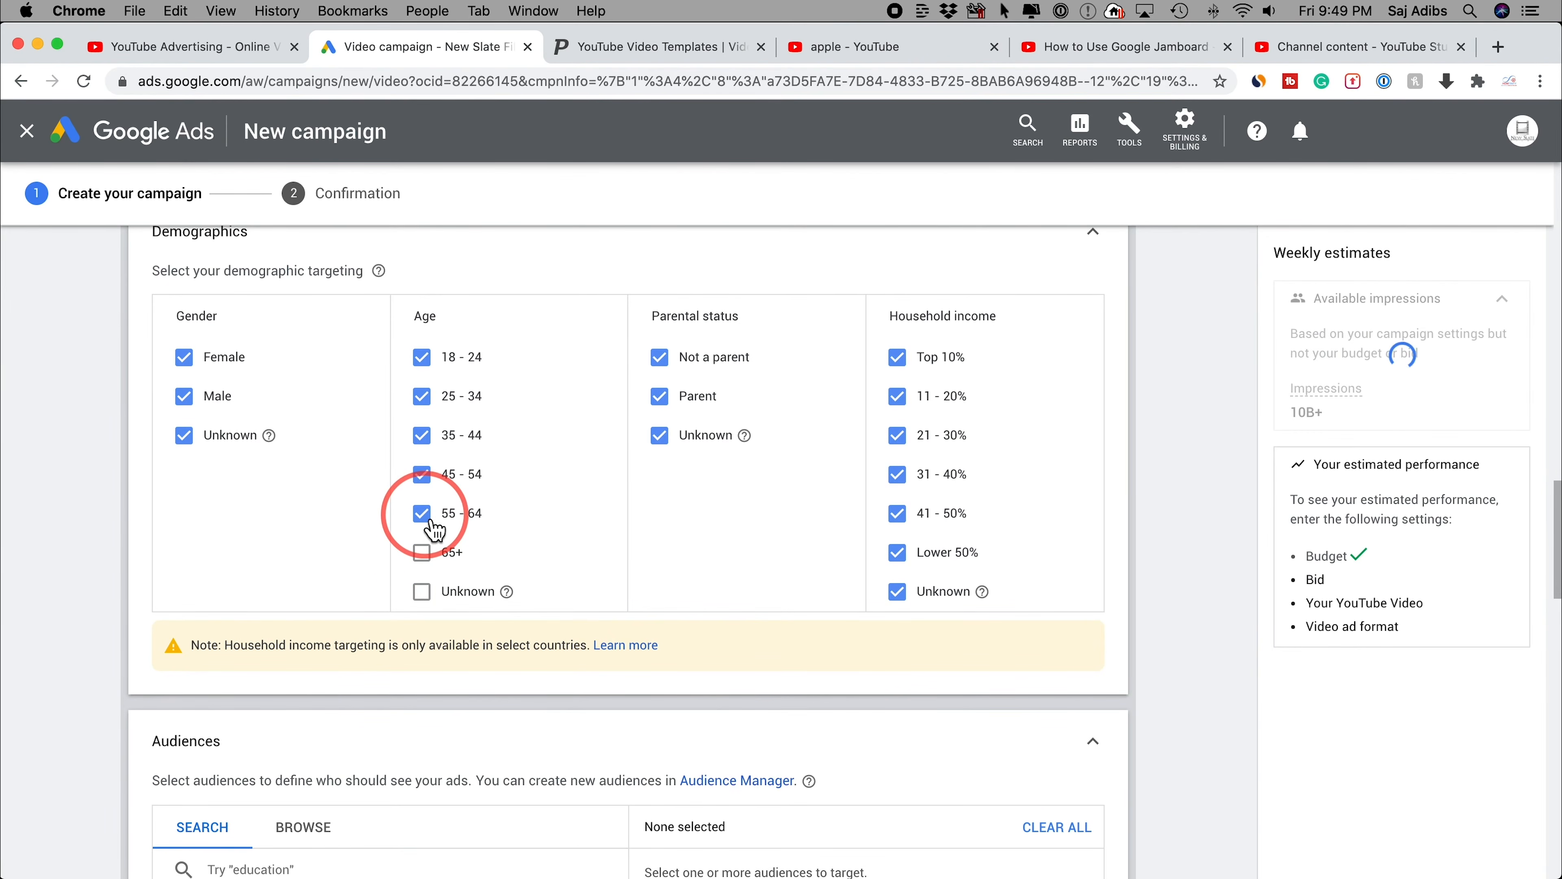
{"action": "left_click", "coordinate": [423, 358]}
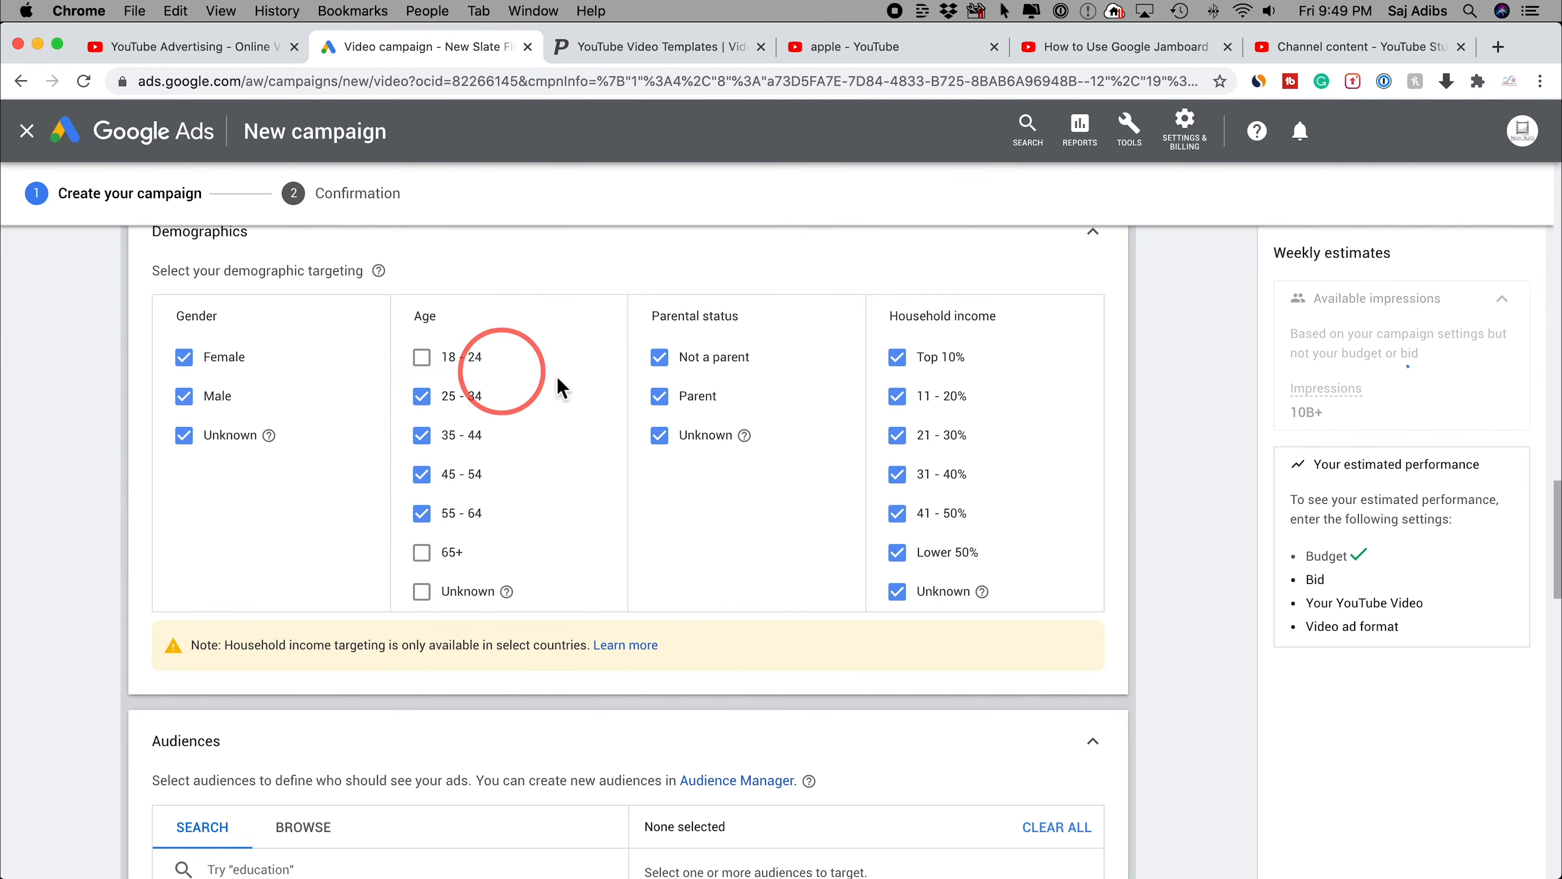
Browse the audience categories, target the Technology affinity audience under interests and habits, and review its subcategories
{"action": "scroll", "coordinate": [308, 391], "scroll_direction": "down", "scroll_amount": 15}
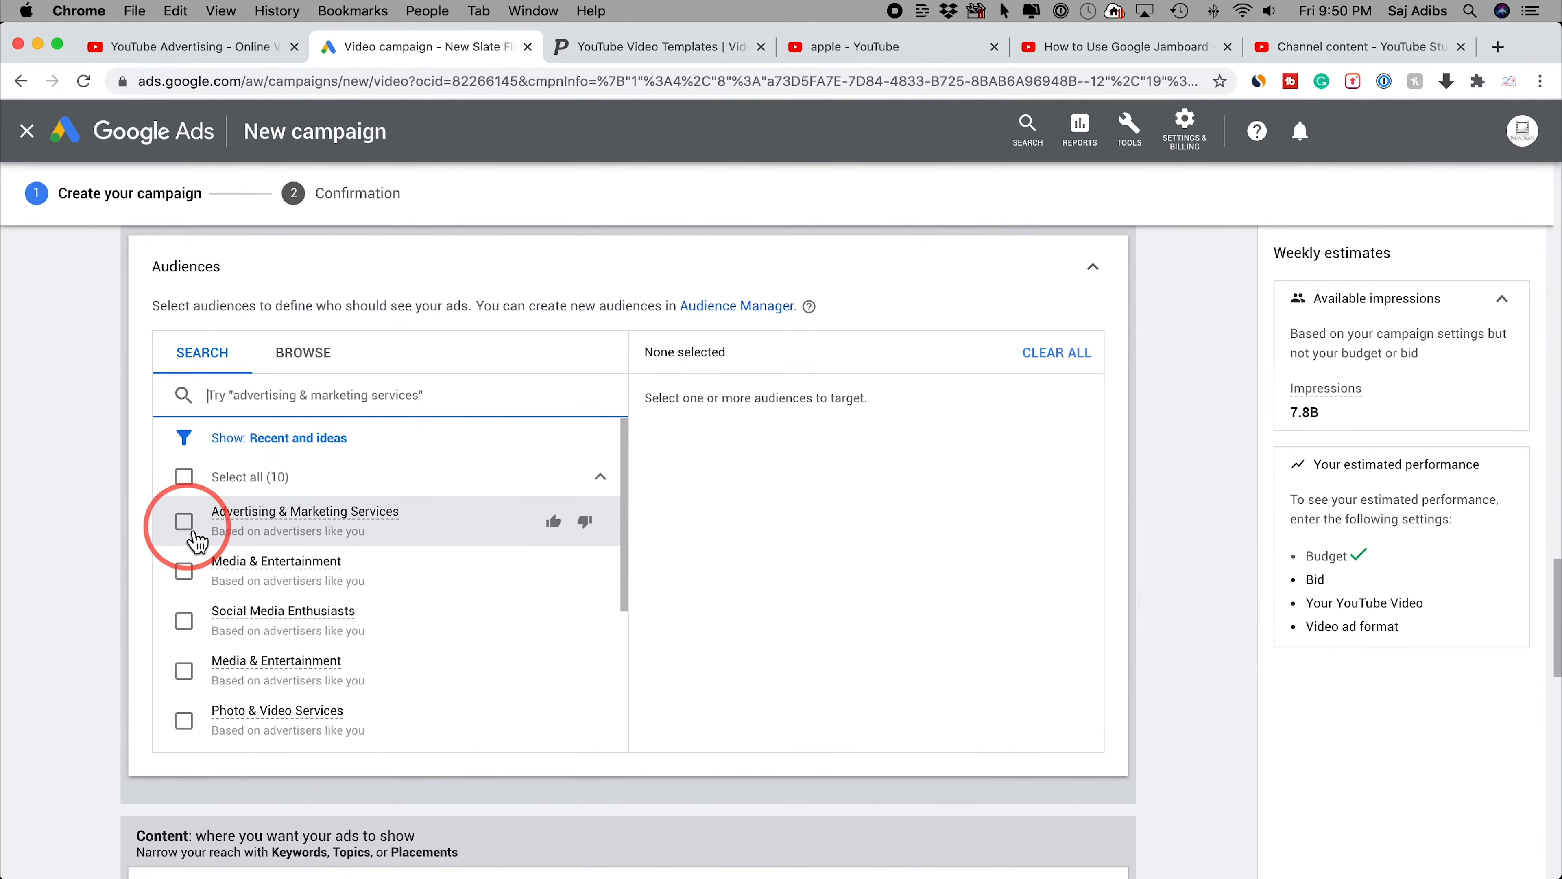
{"action": "left_click", "coordinate": [301, 369]}
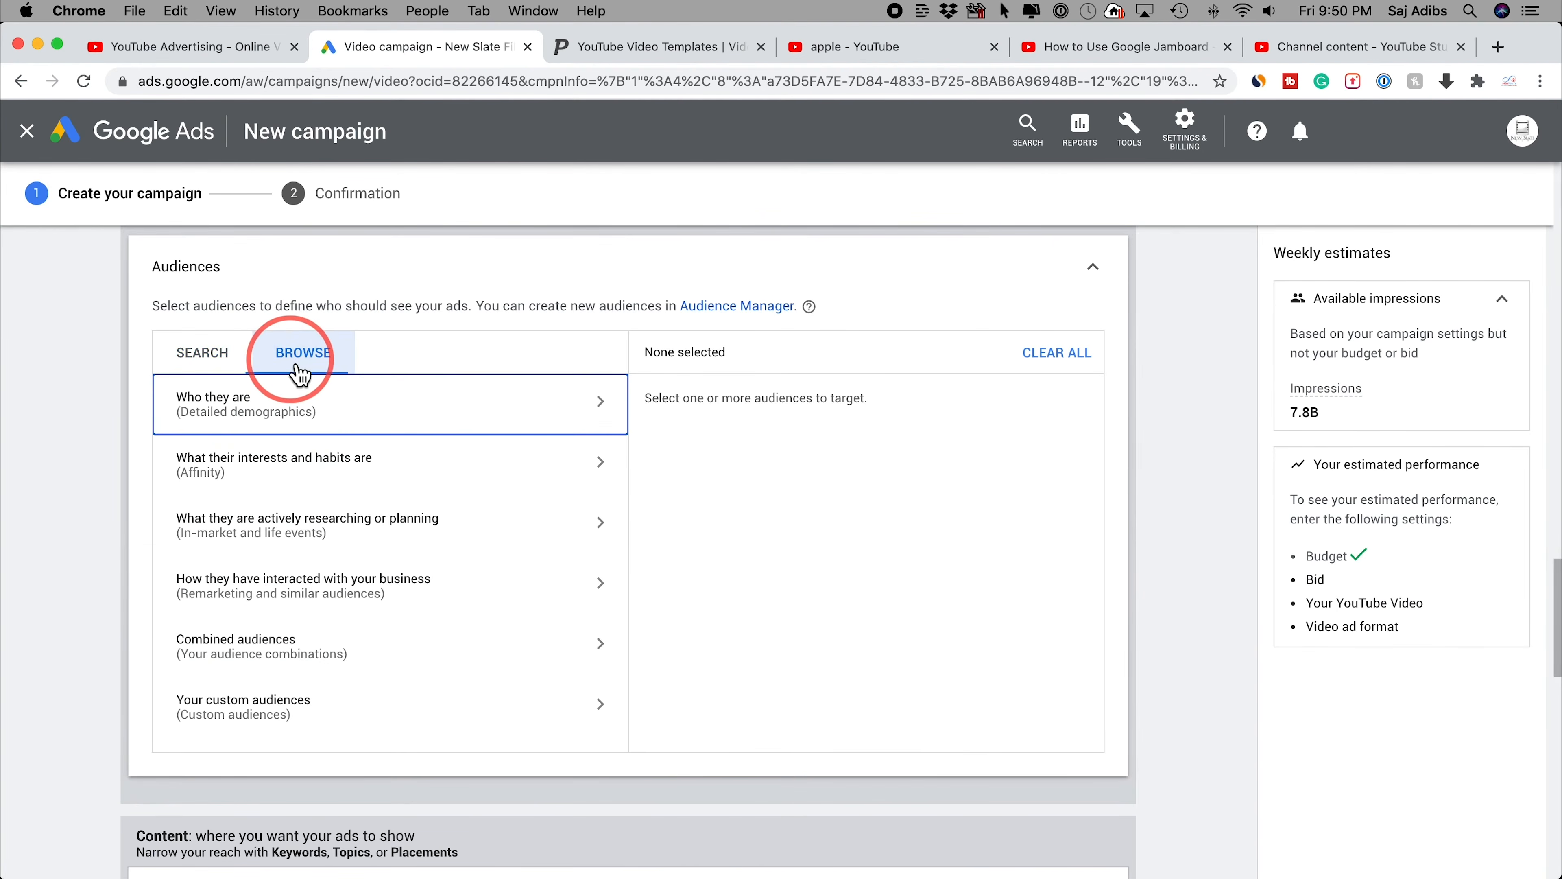
{"action": "left_click", "coordinate": [372, 408]}
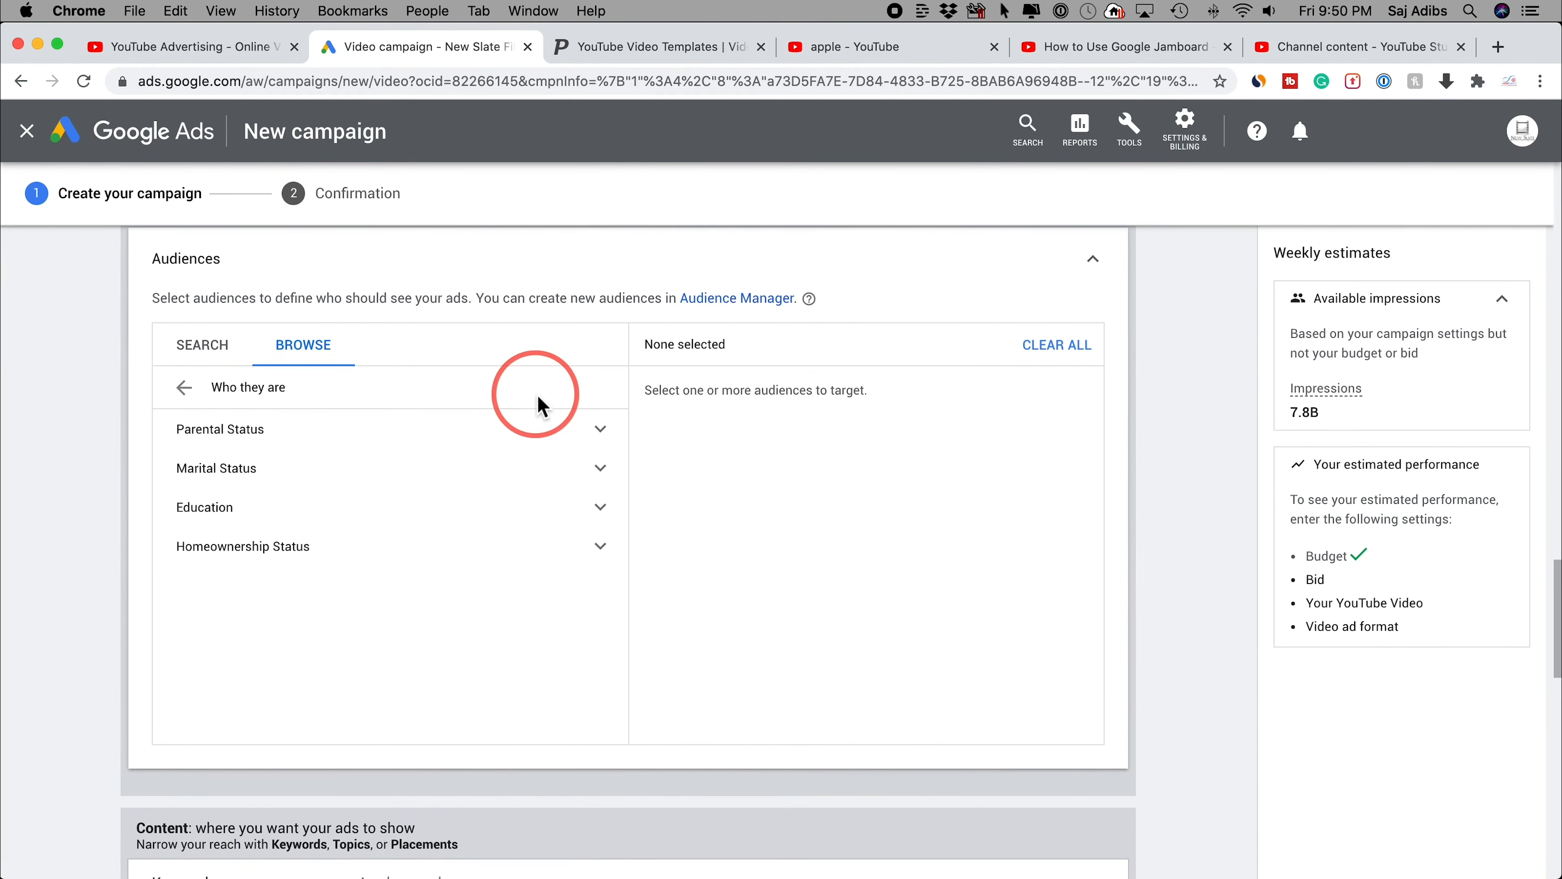
{"action": "left_click", "coordinate": [183, 386]}
{"action": "scroll", "coordinate": [443, 548], "scroll_direction": "up", "scroll_amount": 1}
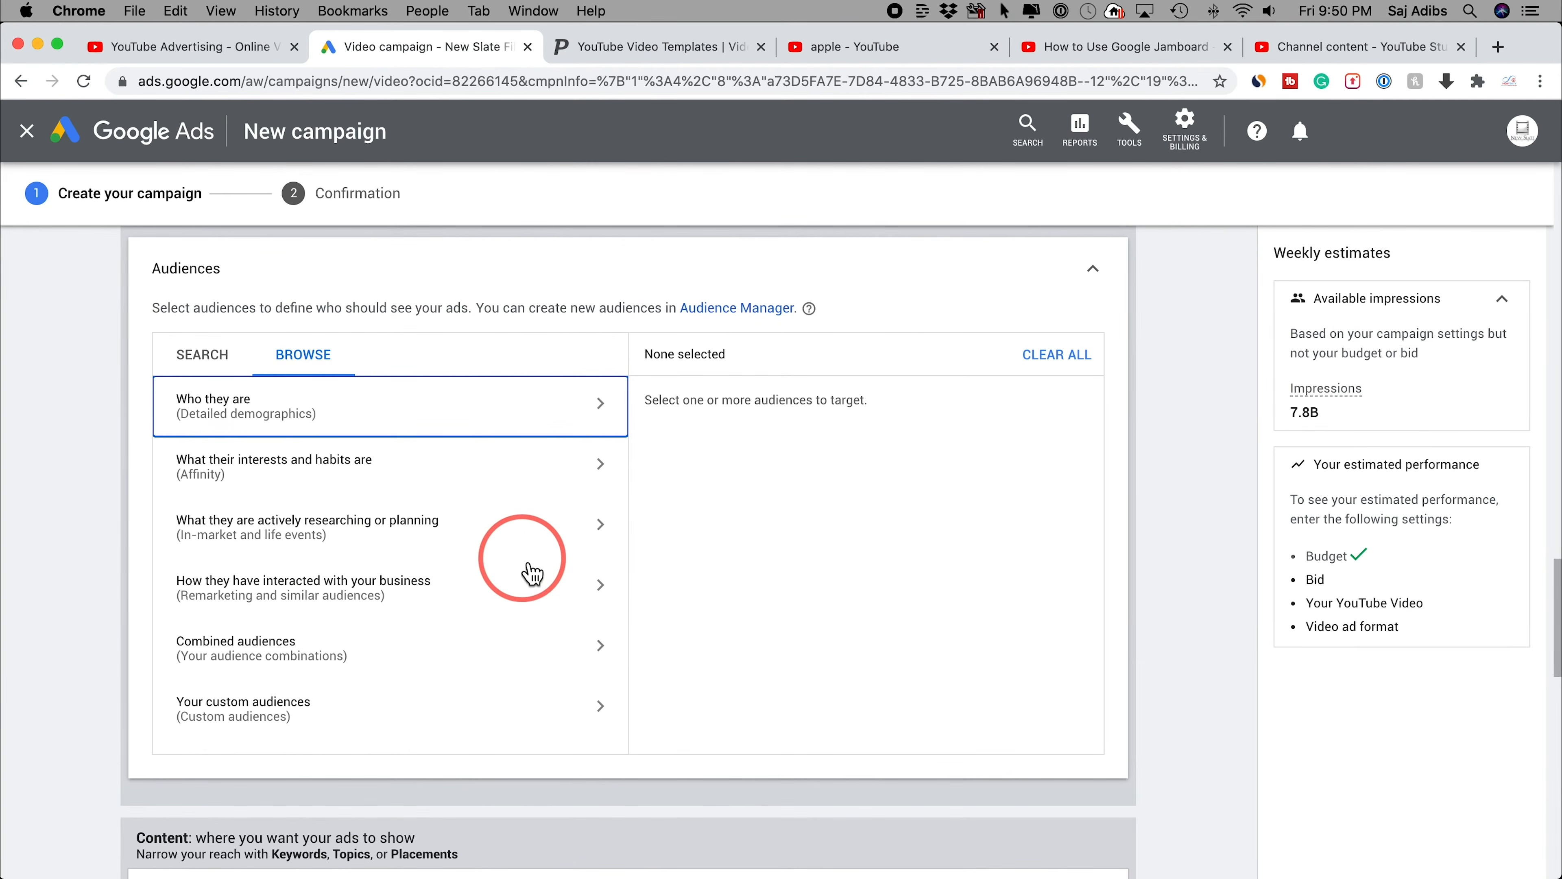
{"action": "left_click", "coordinate": [268, 472]}
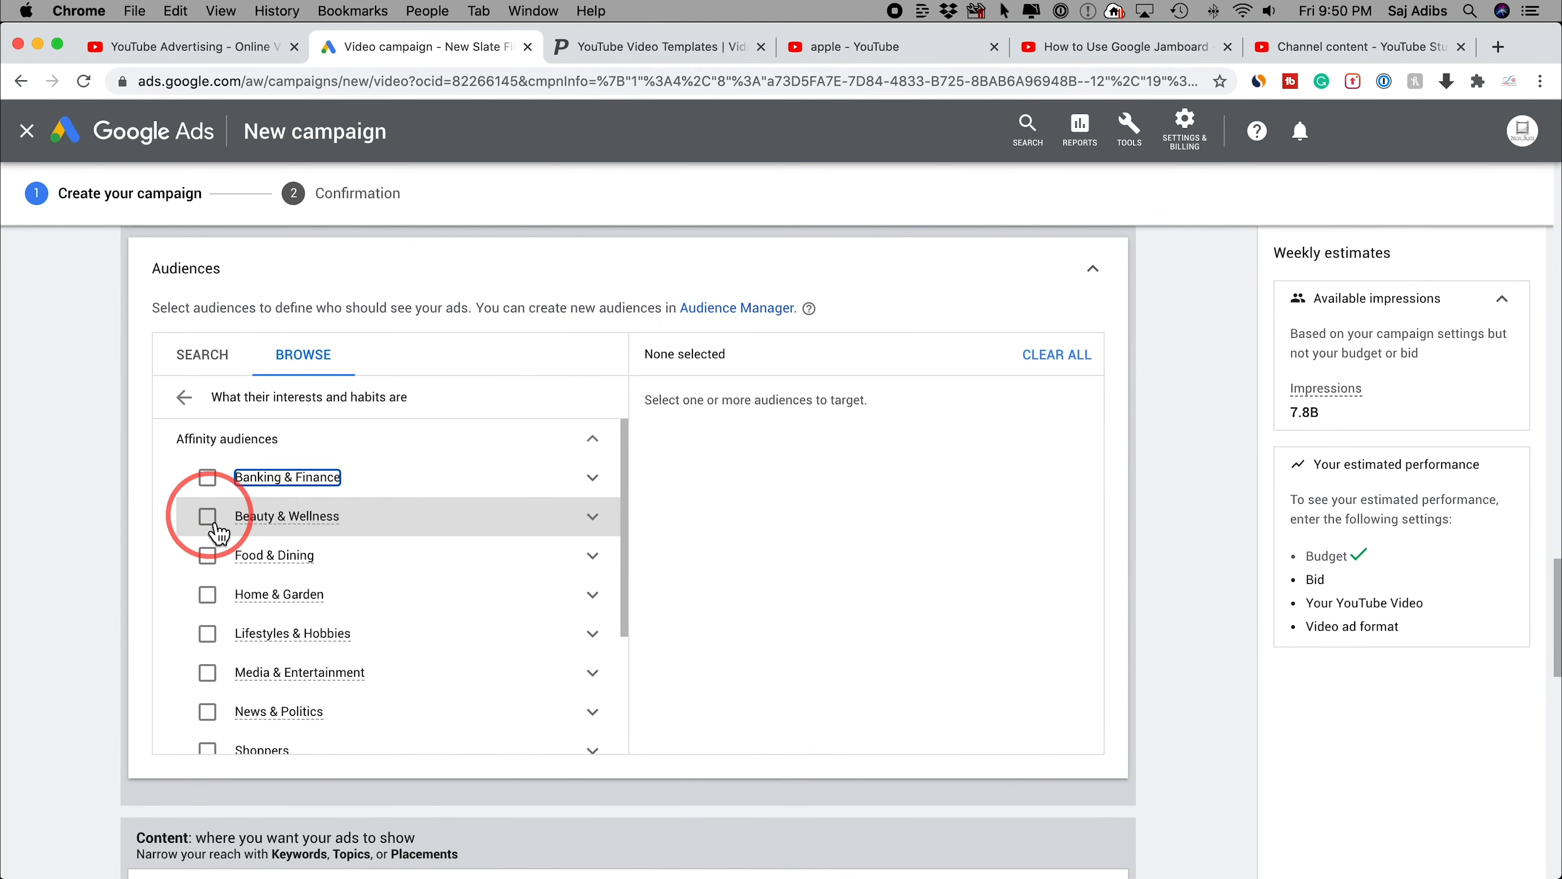
{"action": "scroll", "coordinate": [225, 629], "scroll_direction": "down", "scroll_amount": 5}
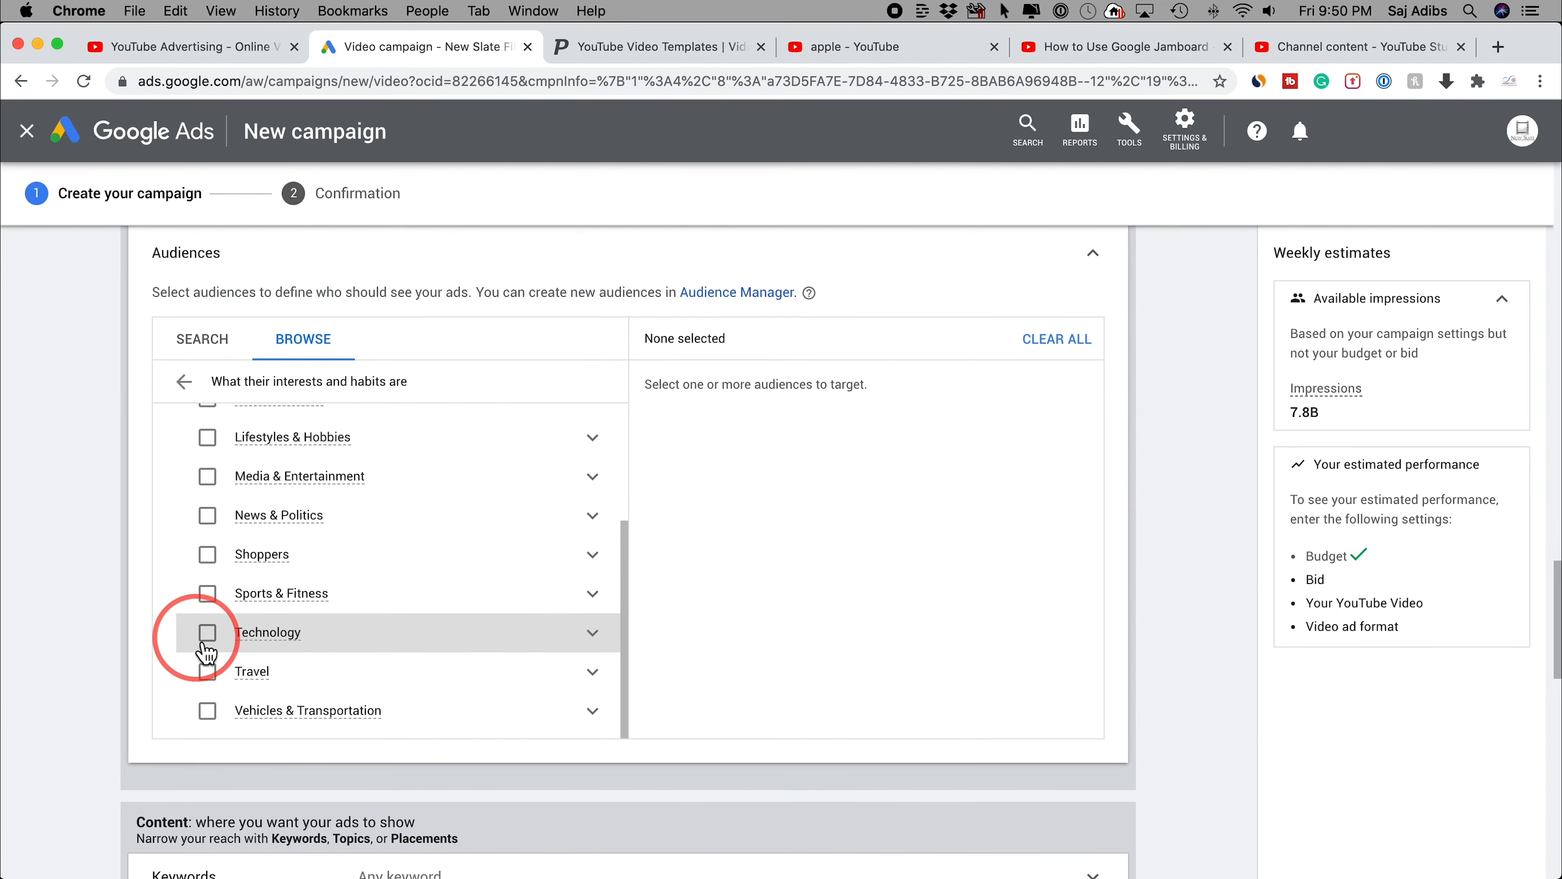
{"action": "left_click", "coordinate": [215, 643]}
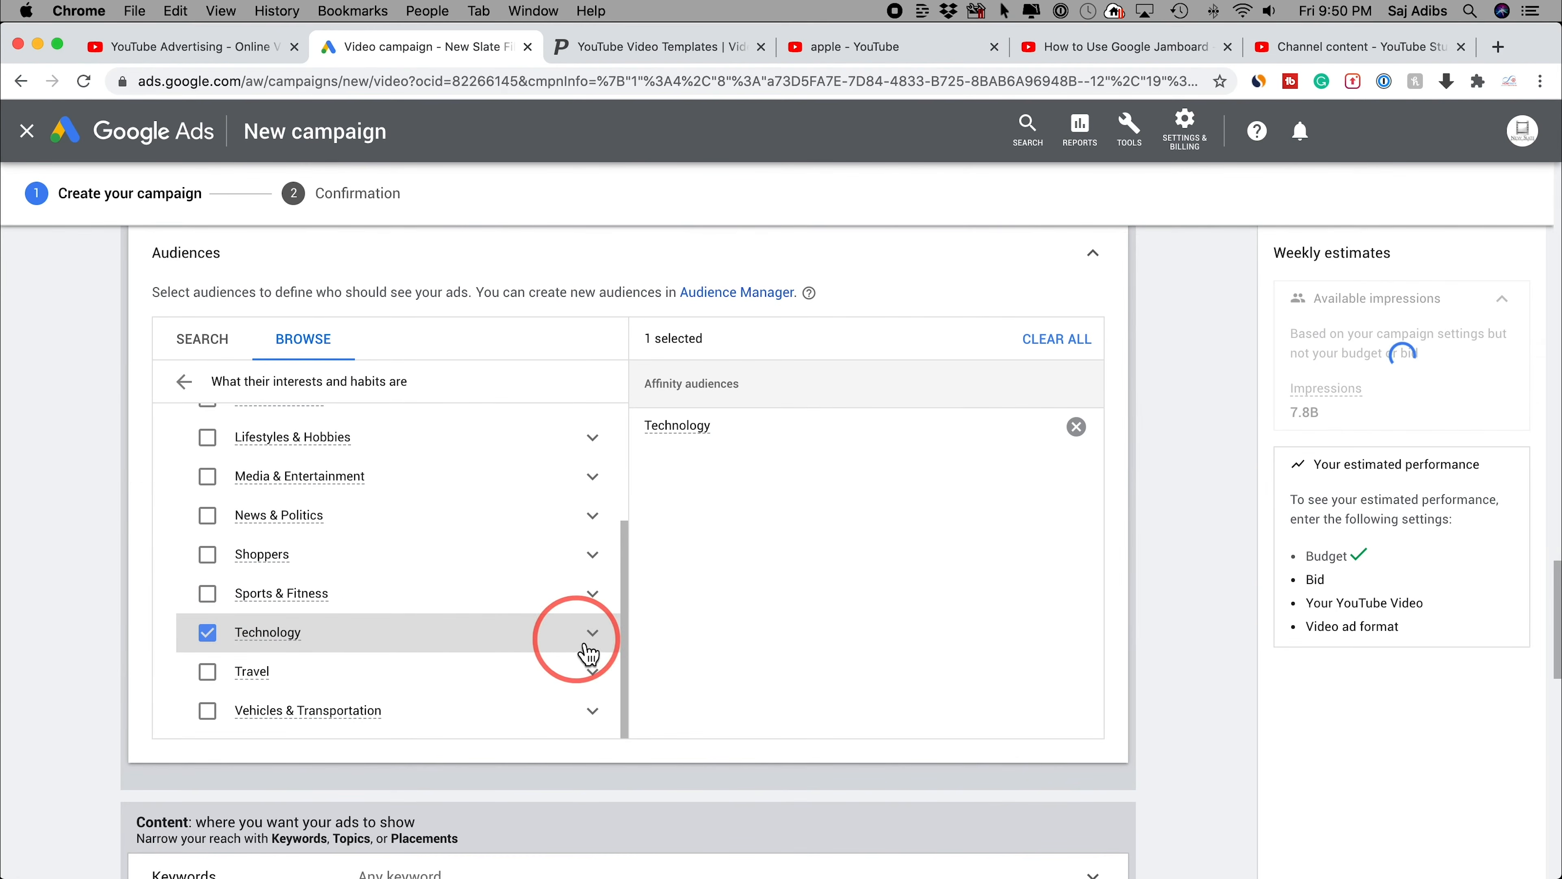
{"action": "left_click", "coordinate": [598, 643]}
{"action": "scroll", "coordinate": [478, 628], "scroll_direction": "down", "scroll_amount": 3}
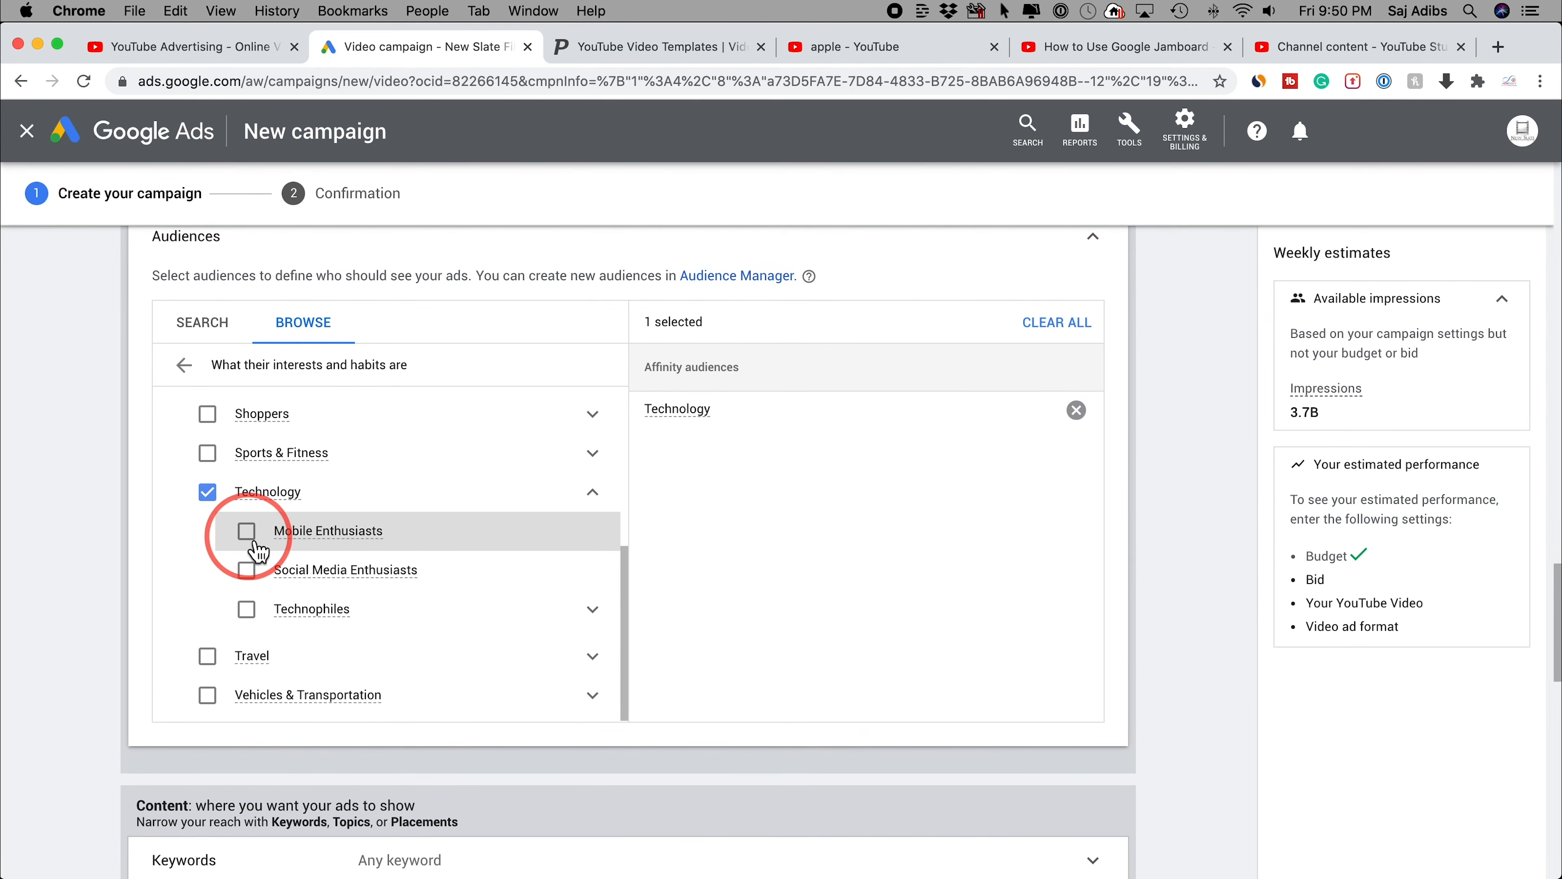
{"action": "mouse_move", "coordinate": [340, 552]}
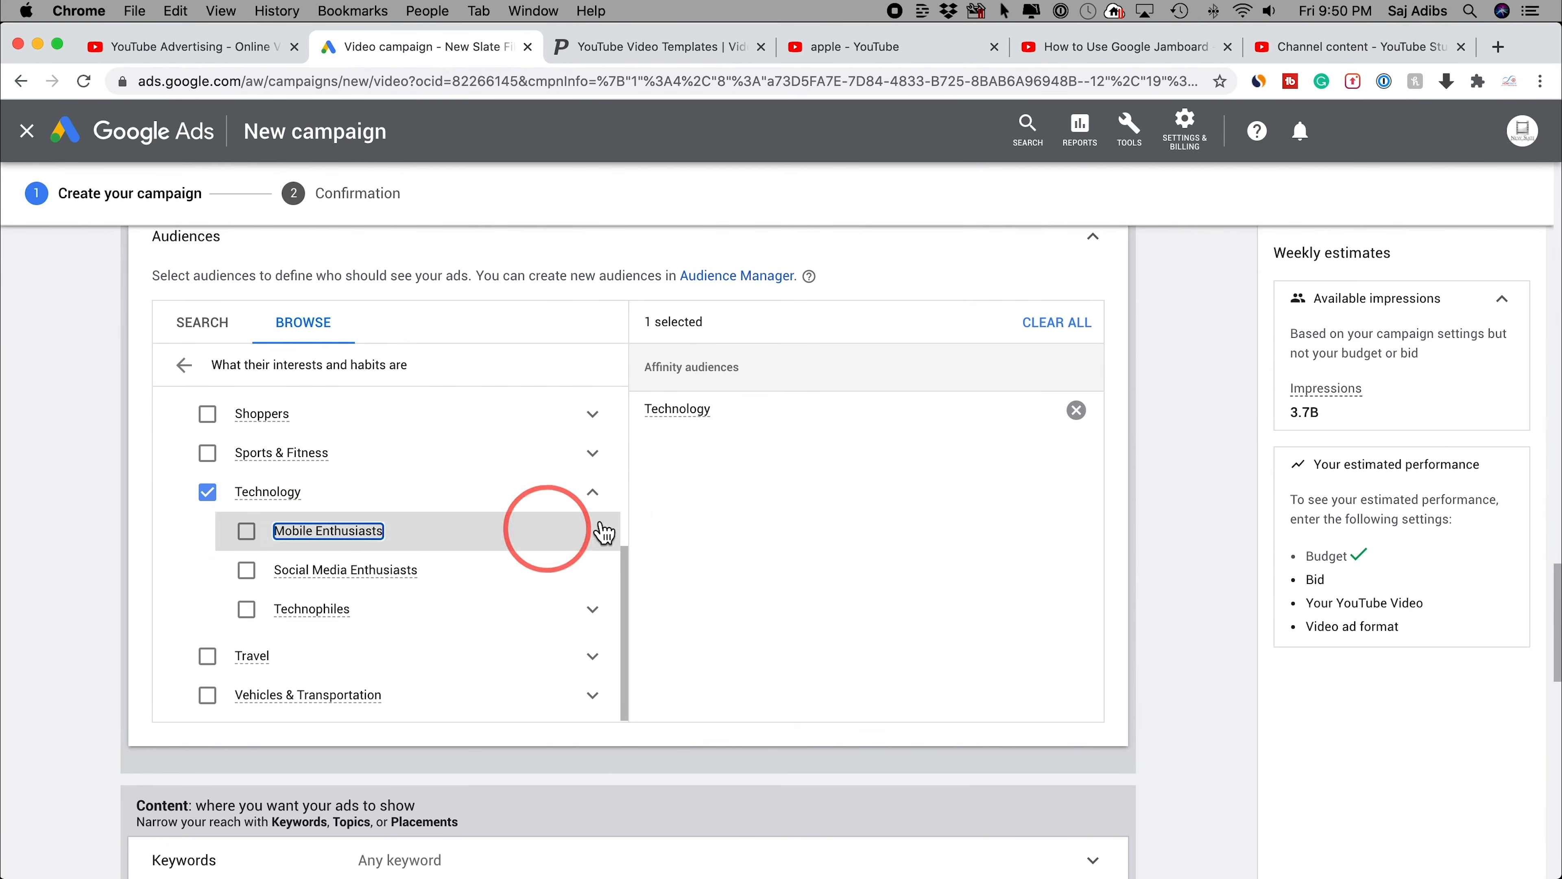
{"action": "left_click", "coordinate": [594, 494]}
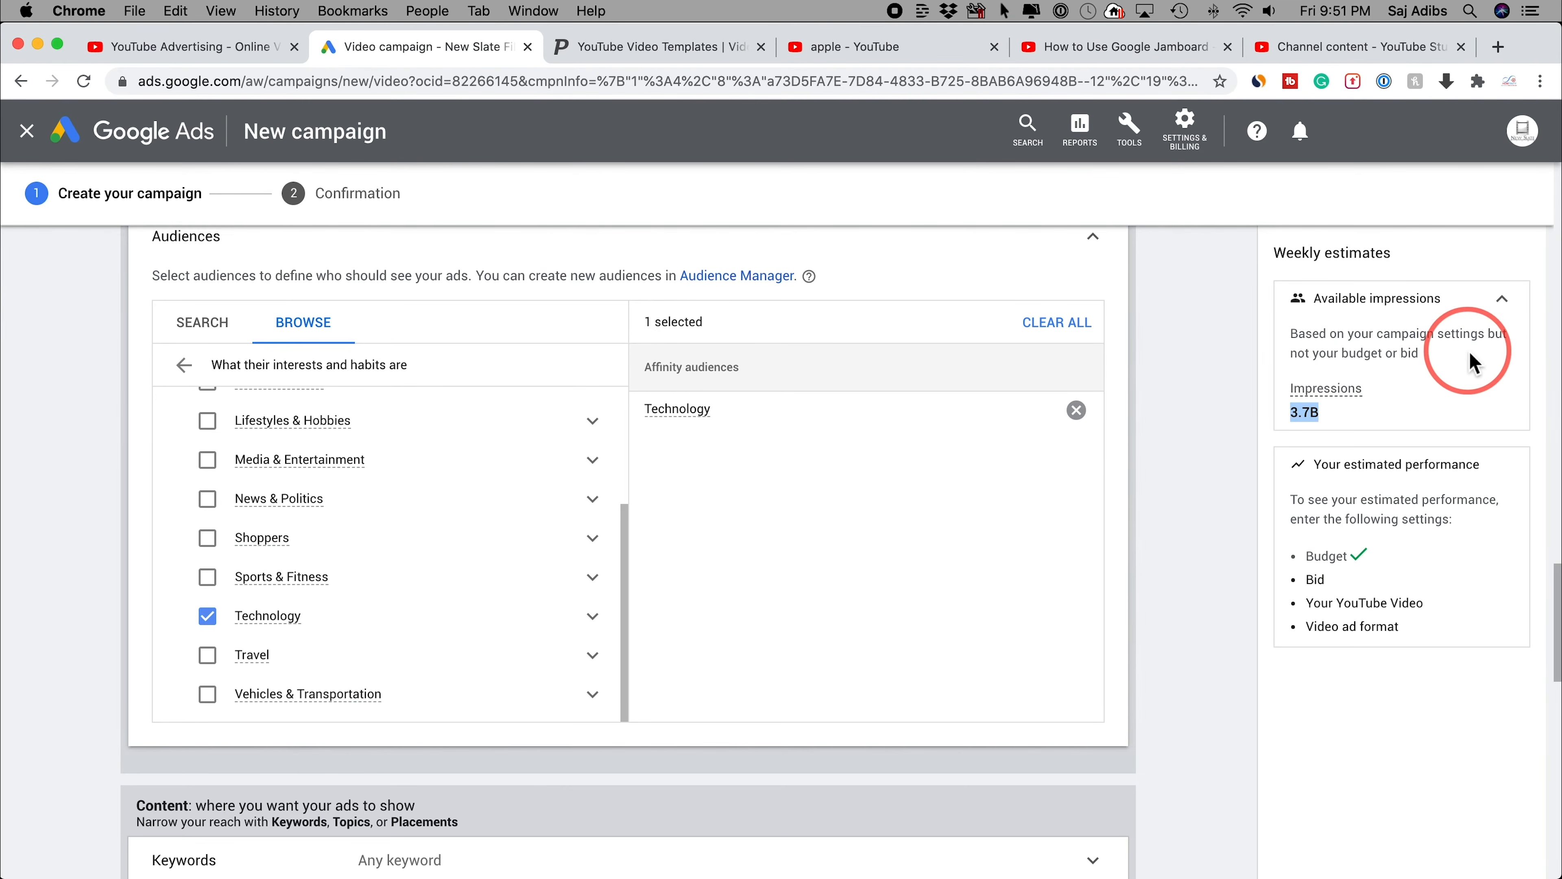
Try adding the Banking & Finance affinity audience, and remove it from the selected audiences
{"action": "scroll", "coordinate": [352, 673], "scroll_direction": "up", "scroll_amount": 5}
{"action": "left_click", "coordinate": [207, 453]}
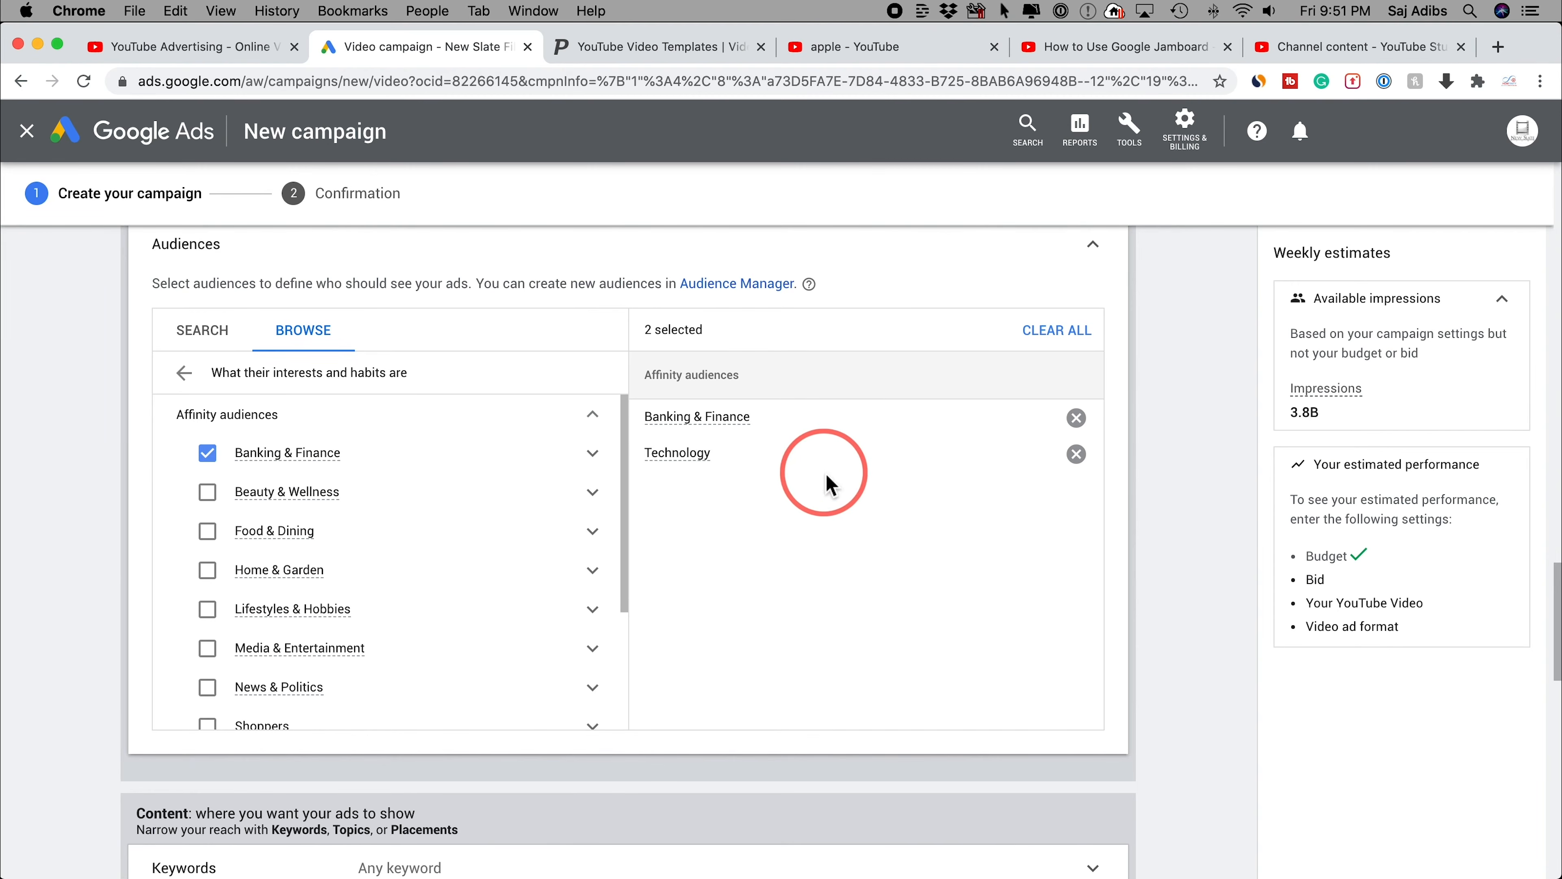
{"action": "left_click", "coordinate": [1076, 418]}
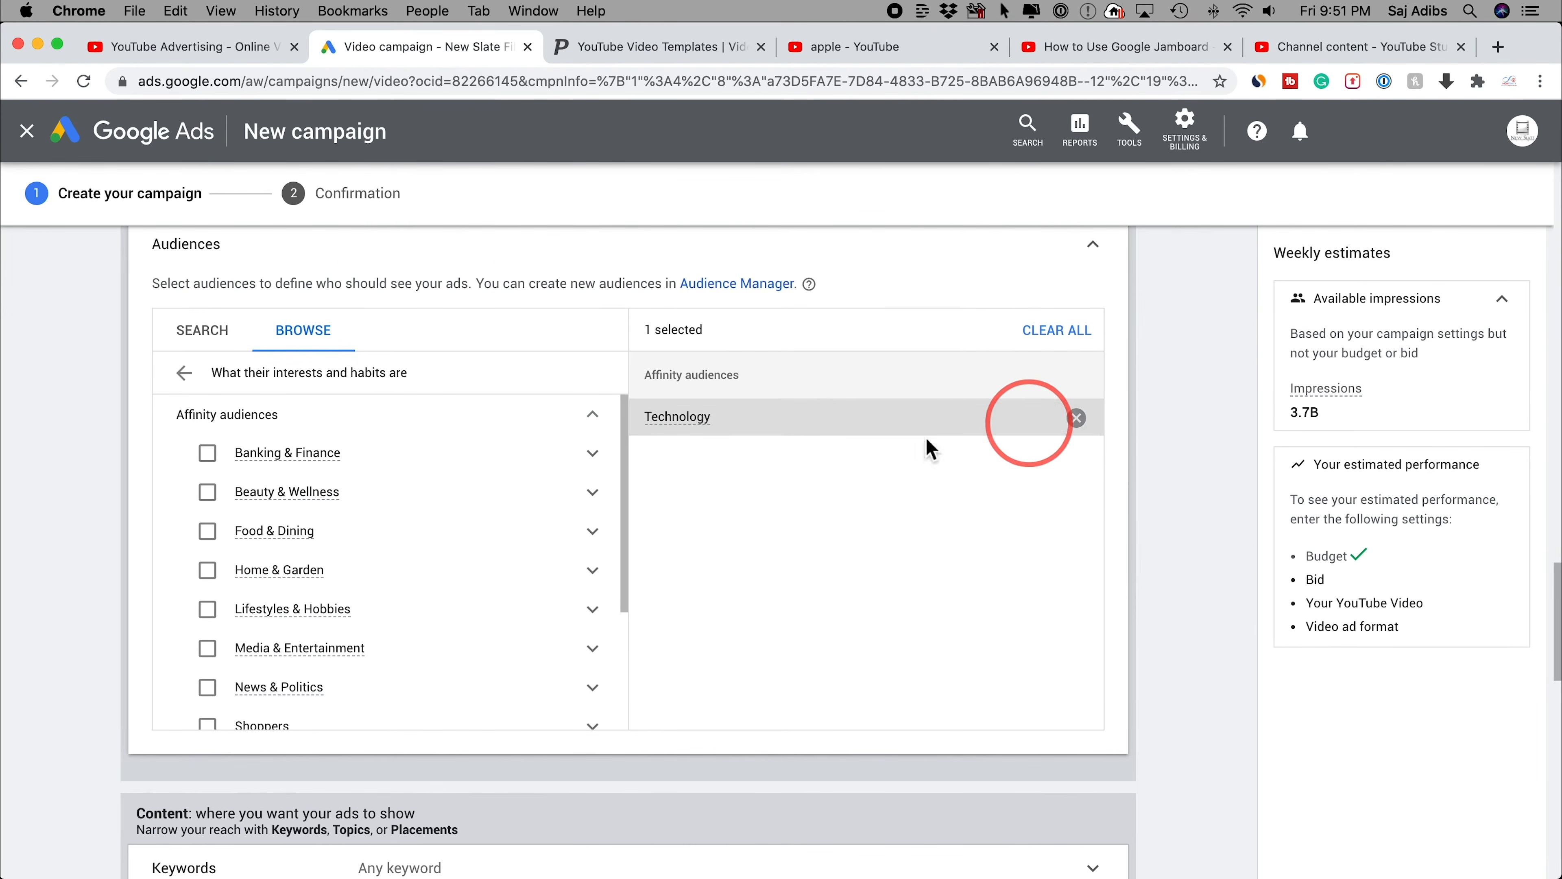
Search the audiences for "mac computer" and add the Desktop Computers in-market audience
{"action": "left_click", "coordinate": [294, 367]}
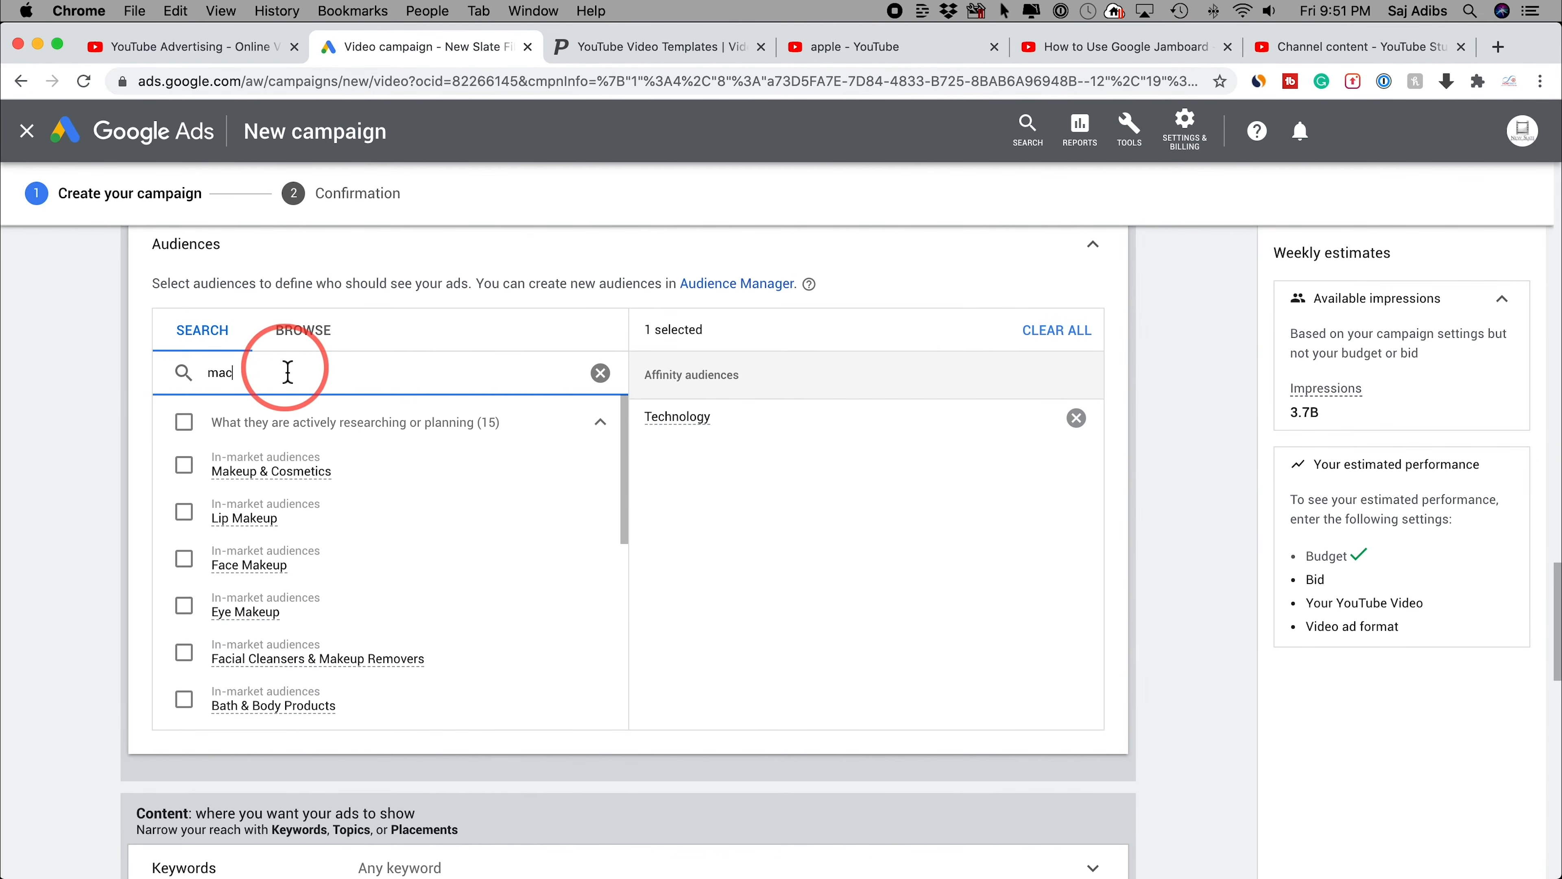
{"action": "type", "text": "mac computer"}
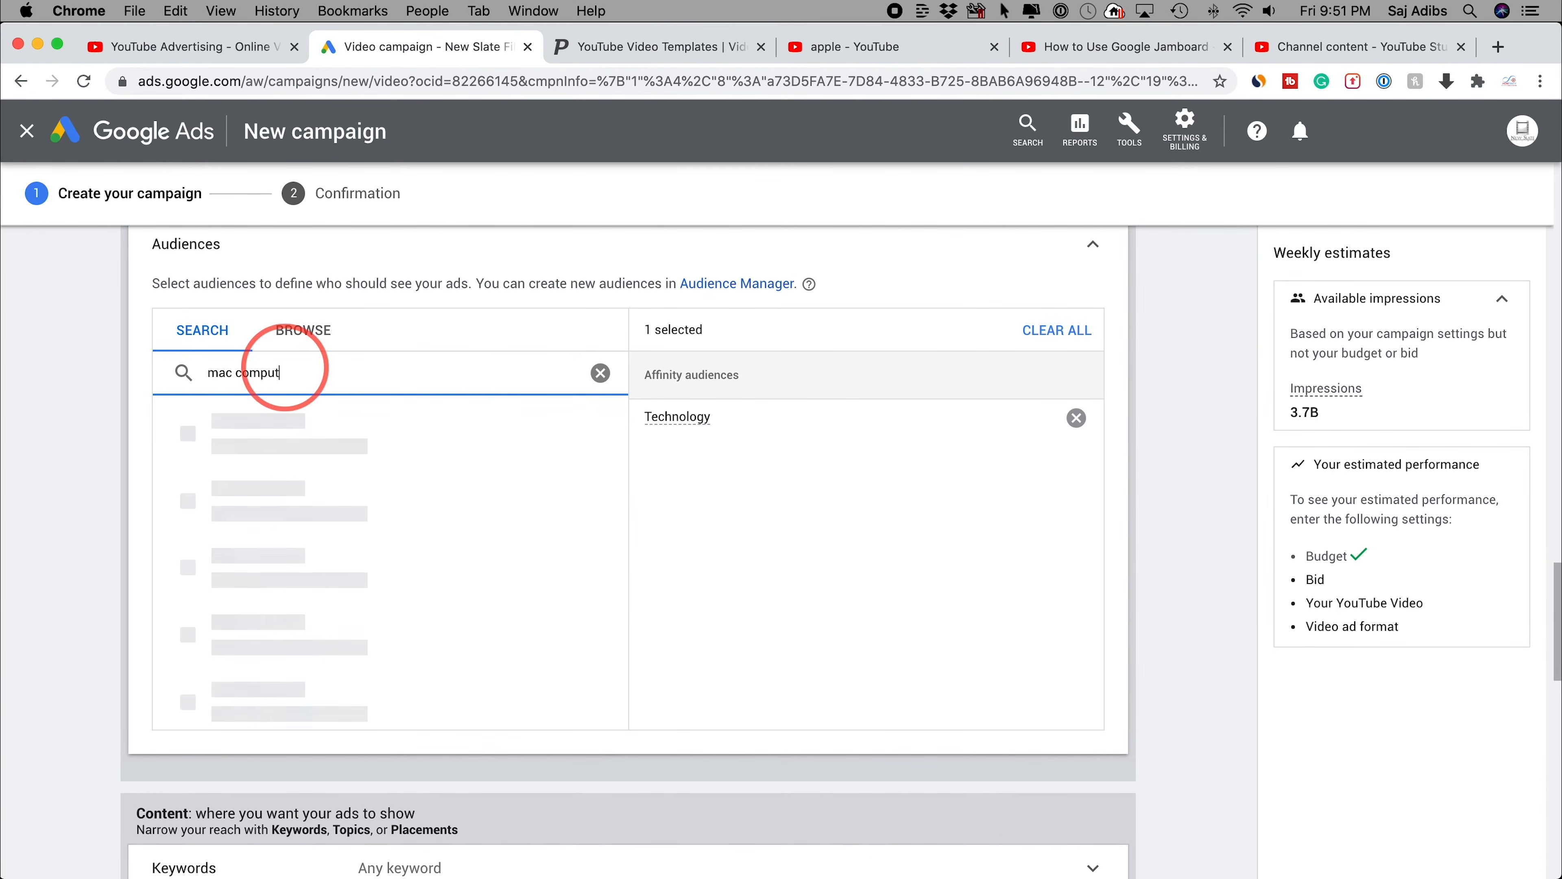
{"action": "scroll", "coordinate": [308, 523], "scroll_direction": "down", "scroll_amount": 2}
{"action": "left_click", "coordinate": [186, 411]}
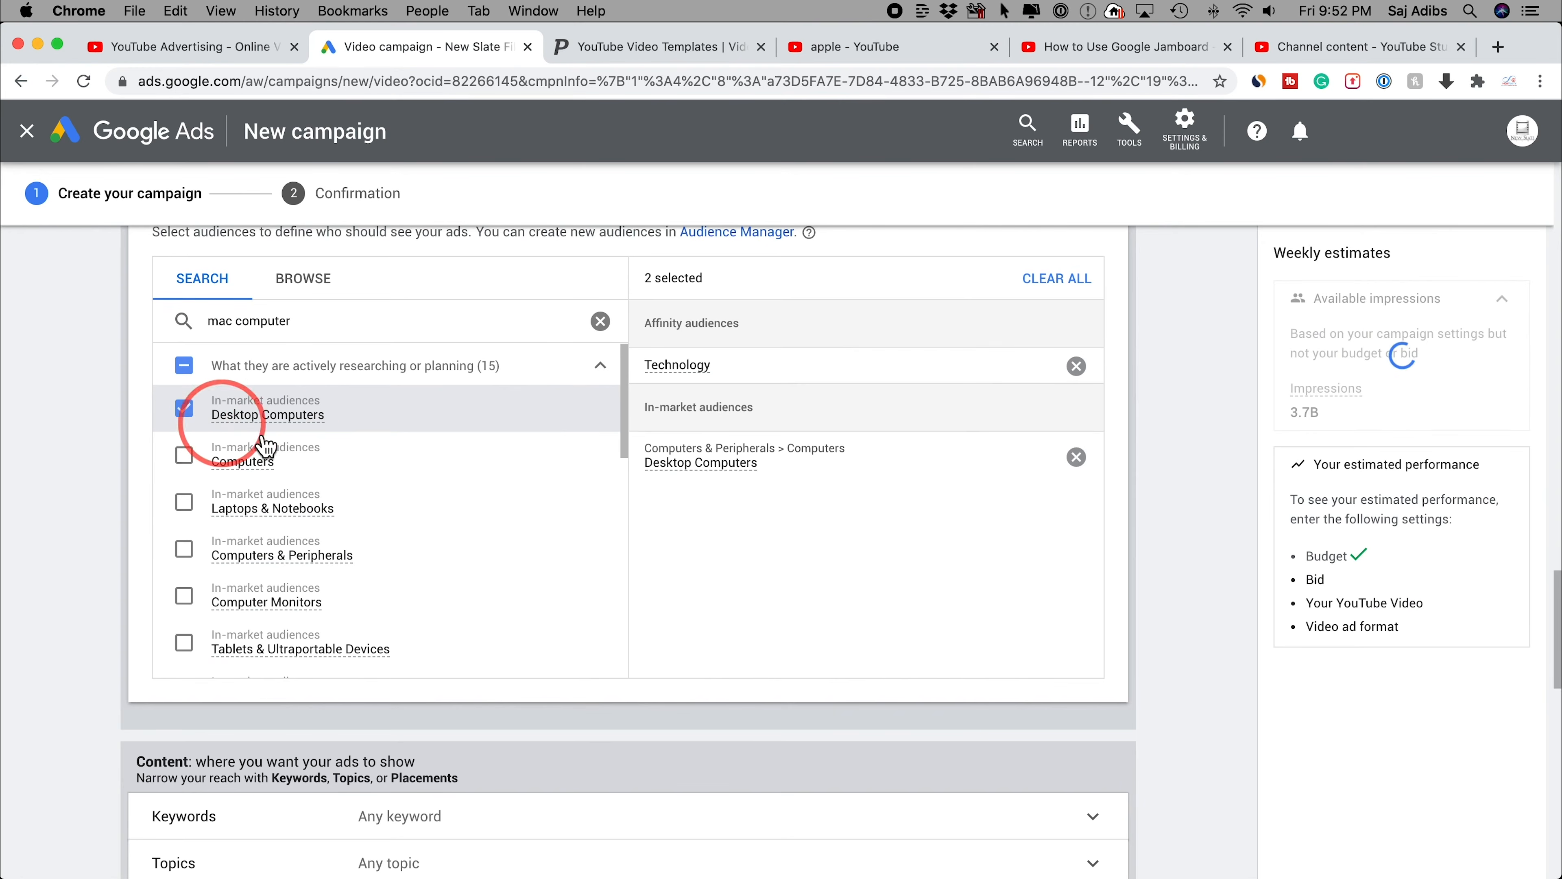
{"action": "scroll", "coordinate": [556, 481], "scroll_direction": "up", "scroll_amount": 1}
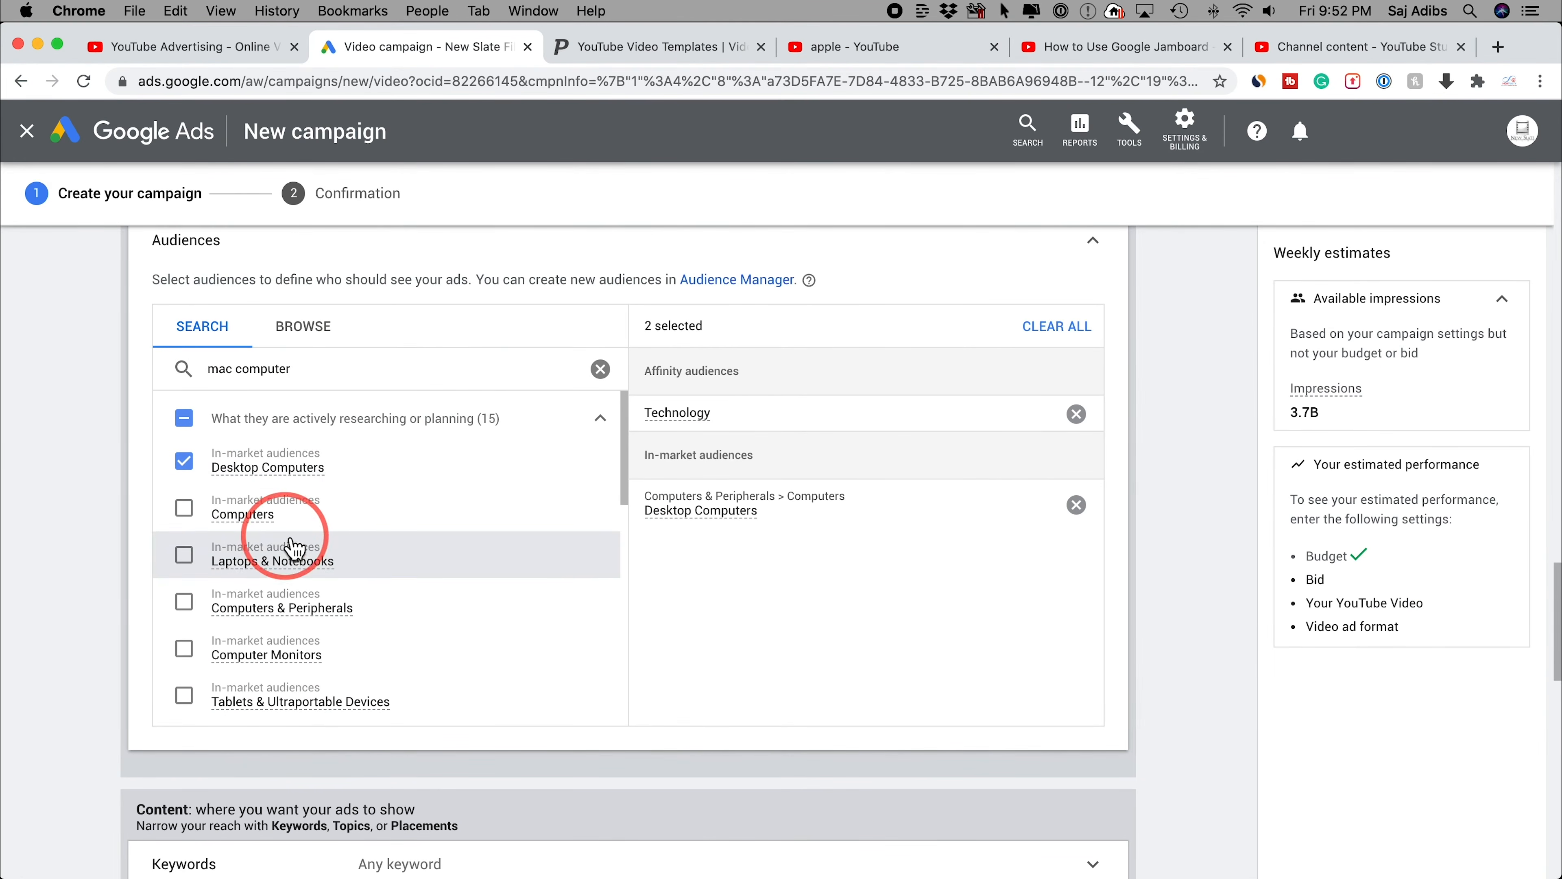
Add the content keywords "Mac screenshot", "How to screenshot on mac" and "How to take a screenshot mac", one per line
{"action": "scroll", "coordinate": [65, 511], "scroll_direction": "down", "scroll_amount": 10}
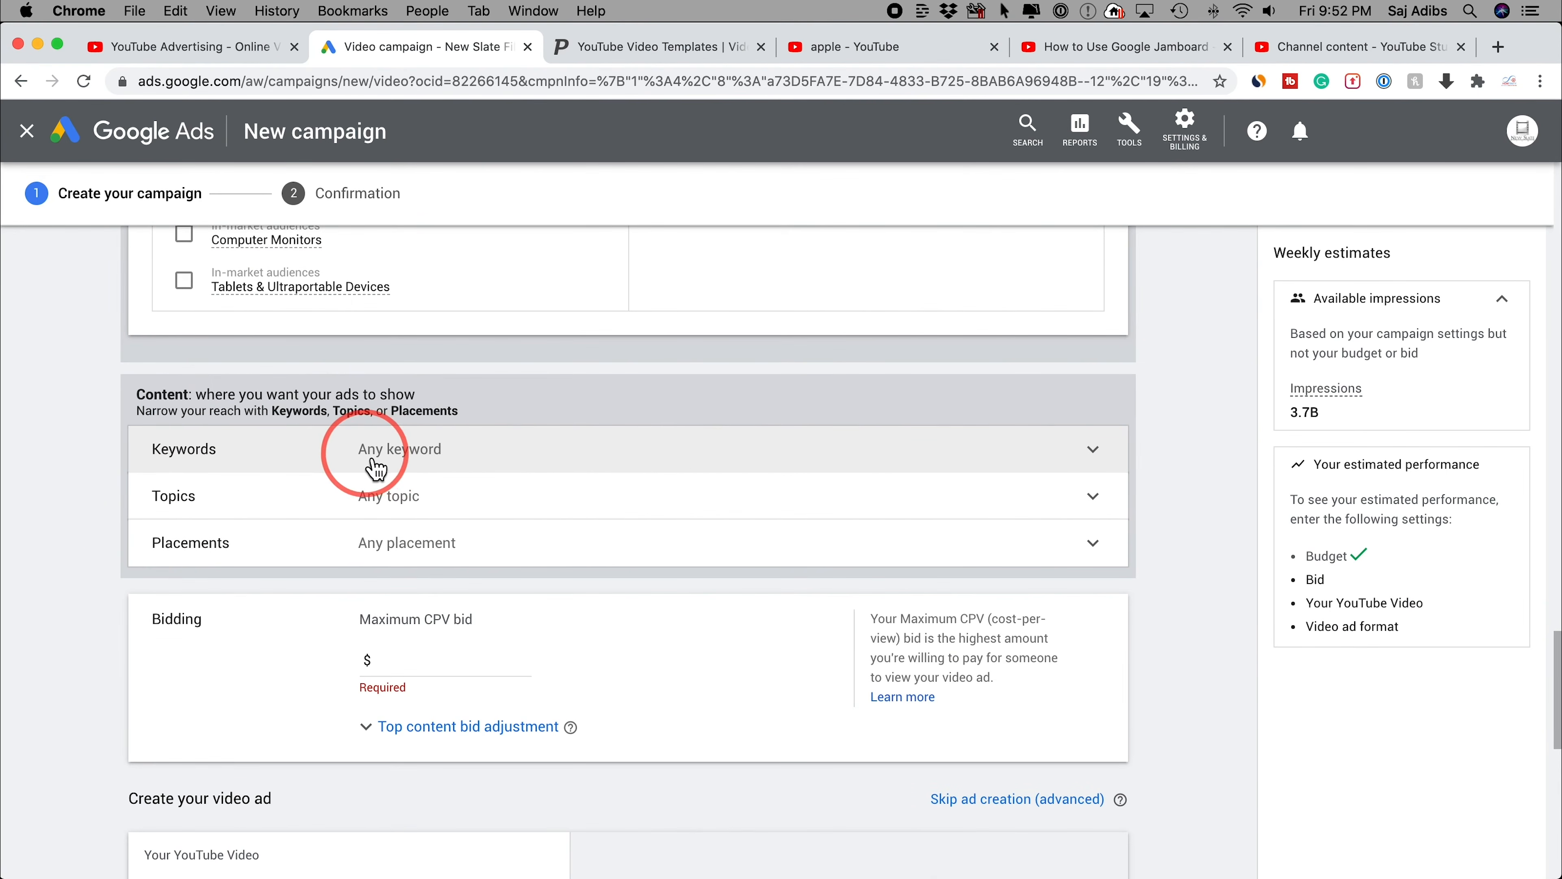
{"action": "left_click", "coordinate": [447, 456]}
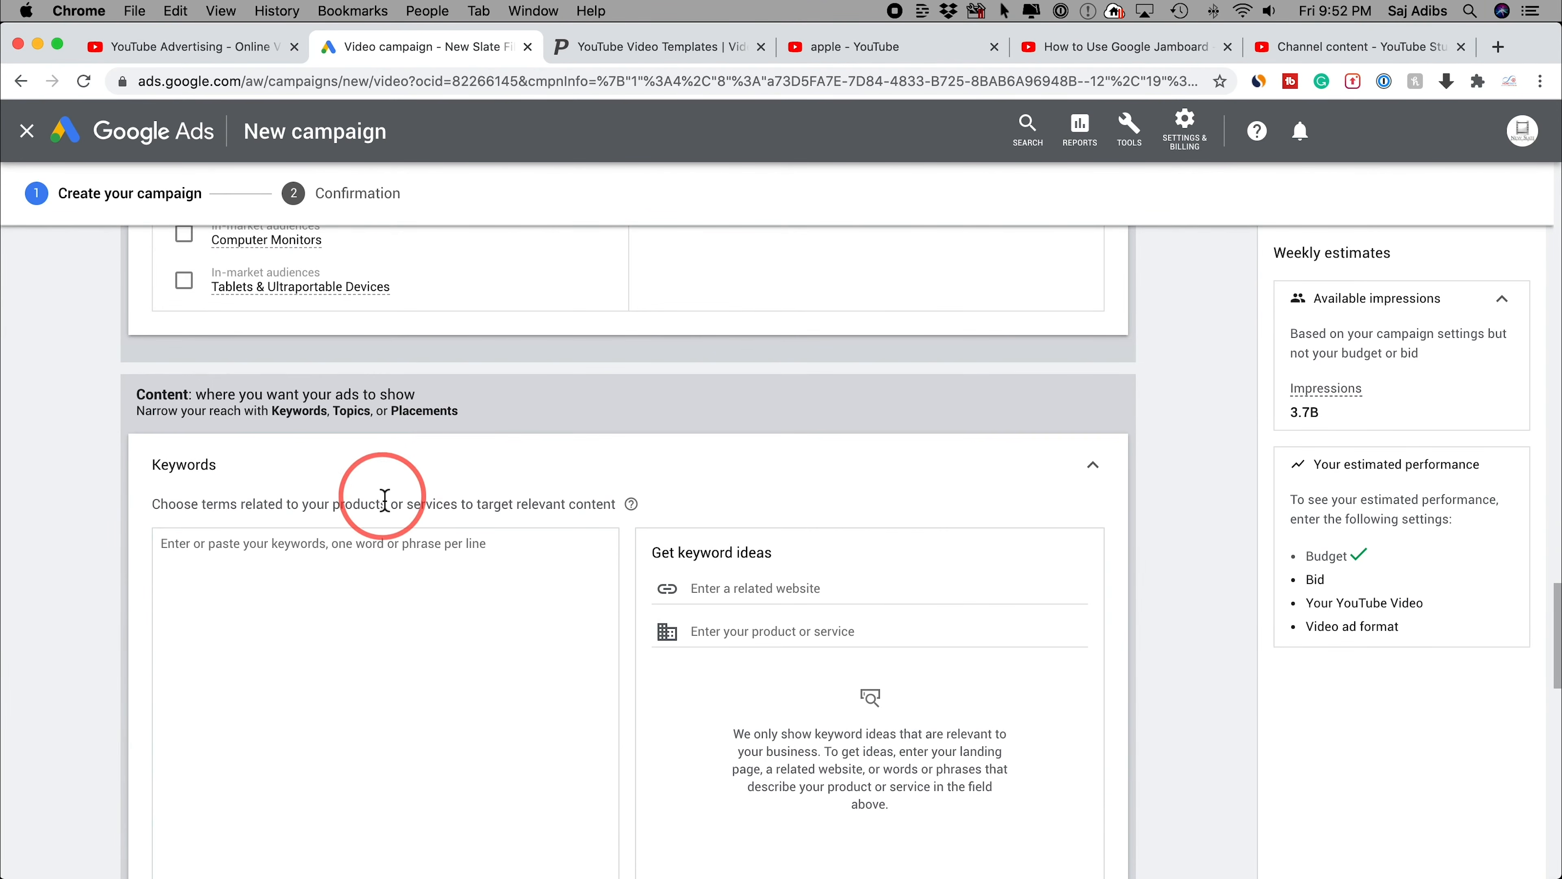
{"action": "scroll", "coordinate": [369, 497], "scroll_direction": "down", "scroll_amount": 2}
{"action": "left_click", "coordinate": [349, 495]}
{"action": "type", "text": "Mac screenshot How to screenshot on mac How to take a screenshot mac"}
{"action": "left_click_drag", "start_coordinate": [162, 437], "coordinate": [354, 466]}
{"action": "left_click", "coordinate": [355, 466]}
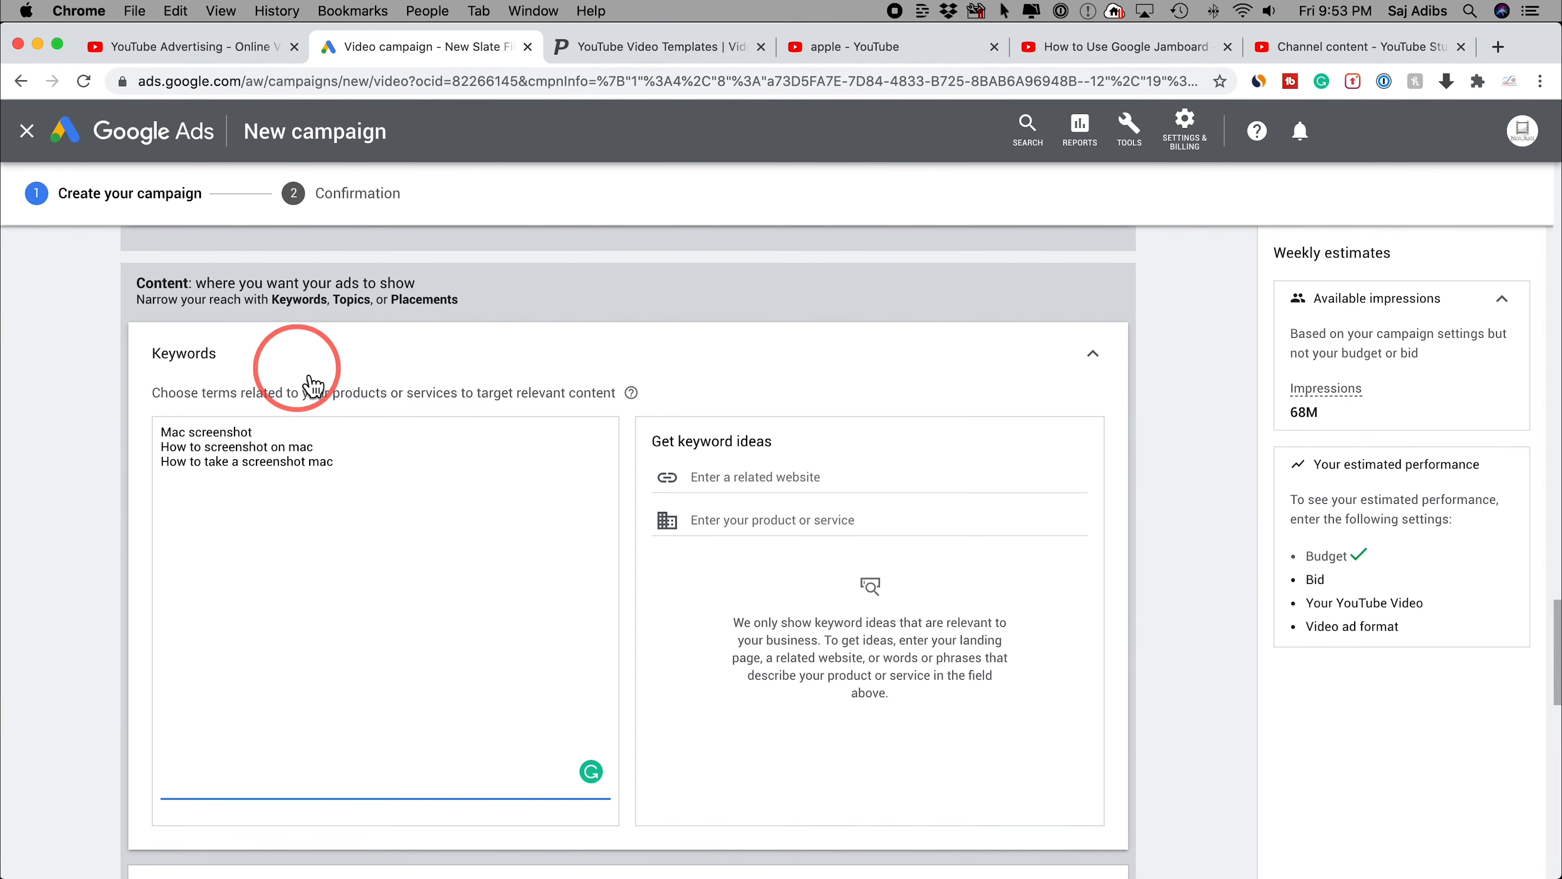
Target the Computers & Electronics topic in the ad group's content targeting
{"action": "scroll", "coordinate": [404, 436], "scroll_direction": "down", "scroll_amount": 3}
{"action": "scroll", "coordinate": [404, 436], "scroll_direction": "down", "scroll_amount": 3}
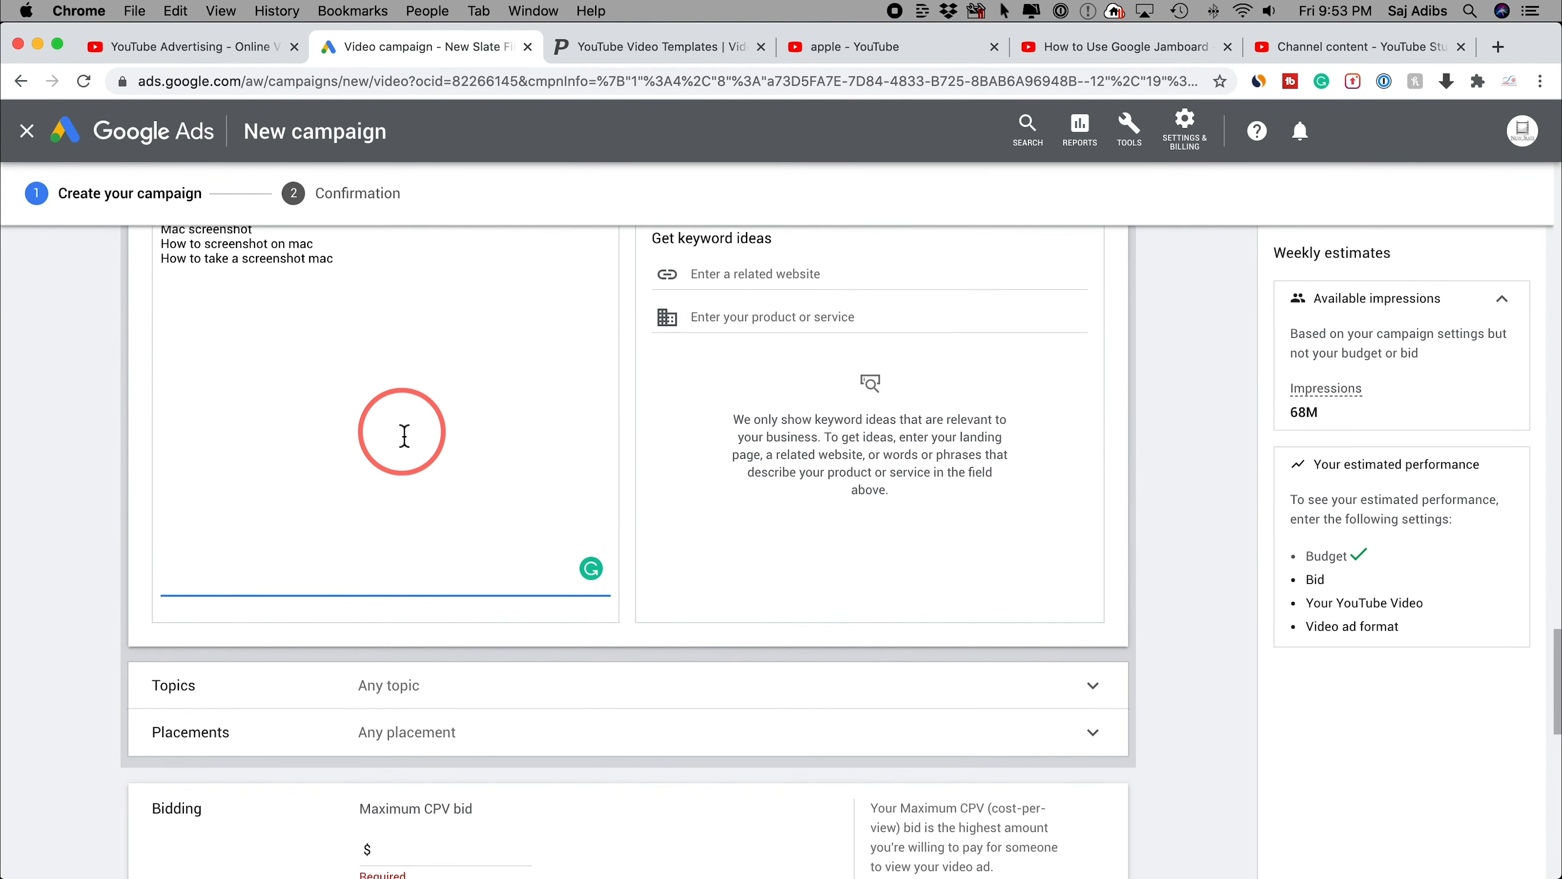
{"action": "left_click", "coordinate": [286, 687]}
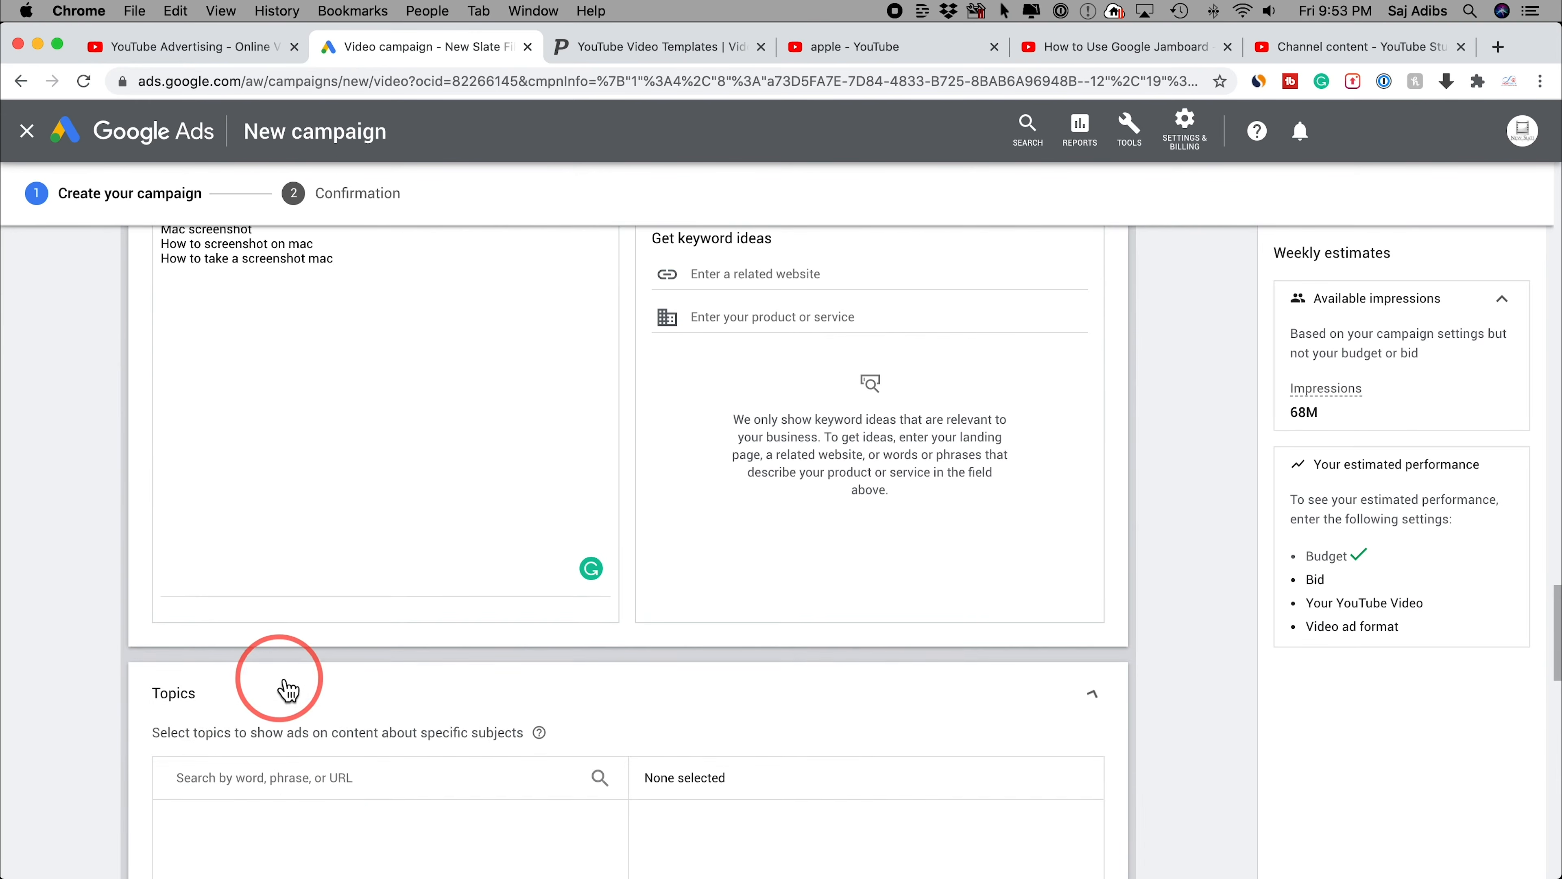
{"action": "scroll", "coordinate": [287, 686], "scroll_direction": "down", "scroll_amount": 10}
{"action": "scroll", "coordinate": [340, 565], "scroll_direction": "up", "scroll_amount": 2}
{"action": "scroll", "coordinate": [258, 558], "scroll_direction": "down", "scroll_amount": 3}
{"action": "left_click", "coordinate": [185, 545]}
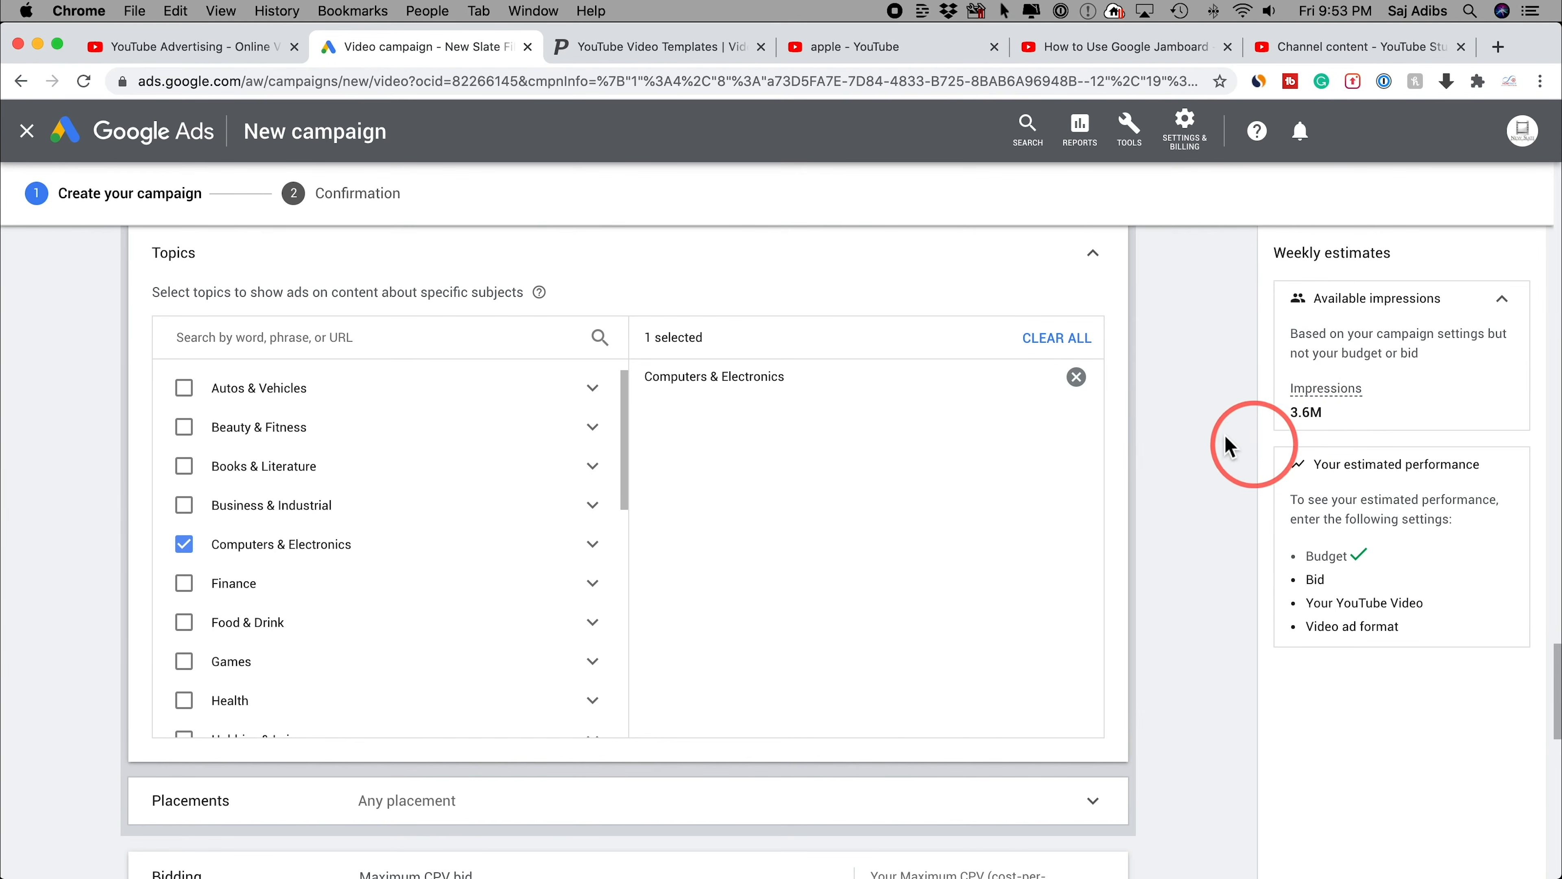
{"action": "scroll", "coordinate": [249, 554], "scroll_direction": "up", "scroll_amount": 2}
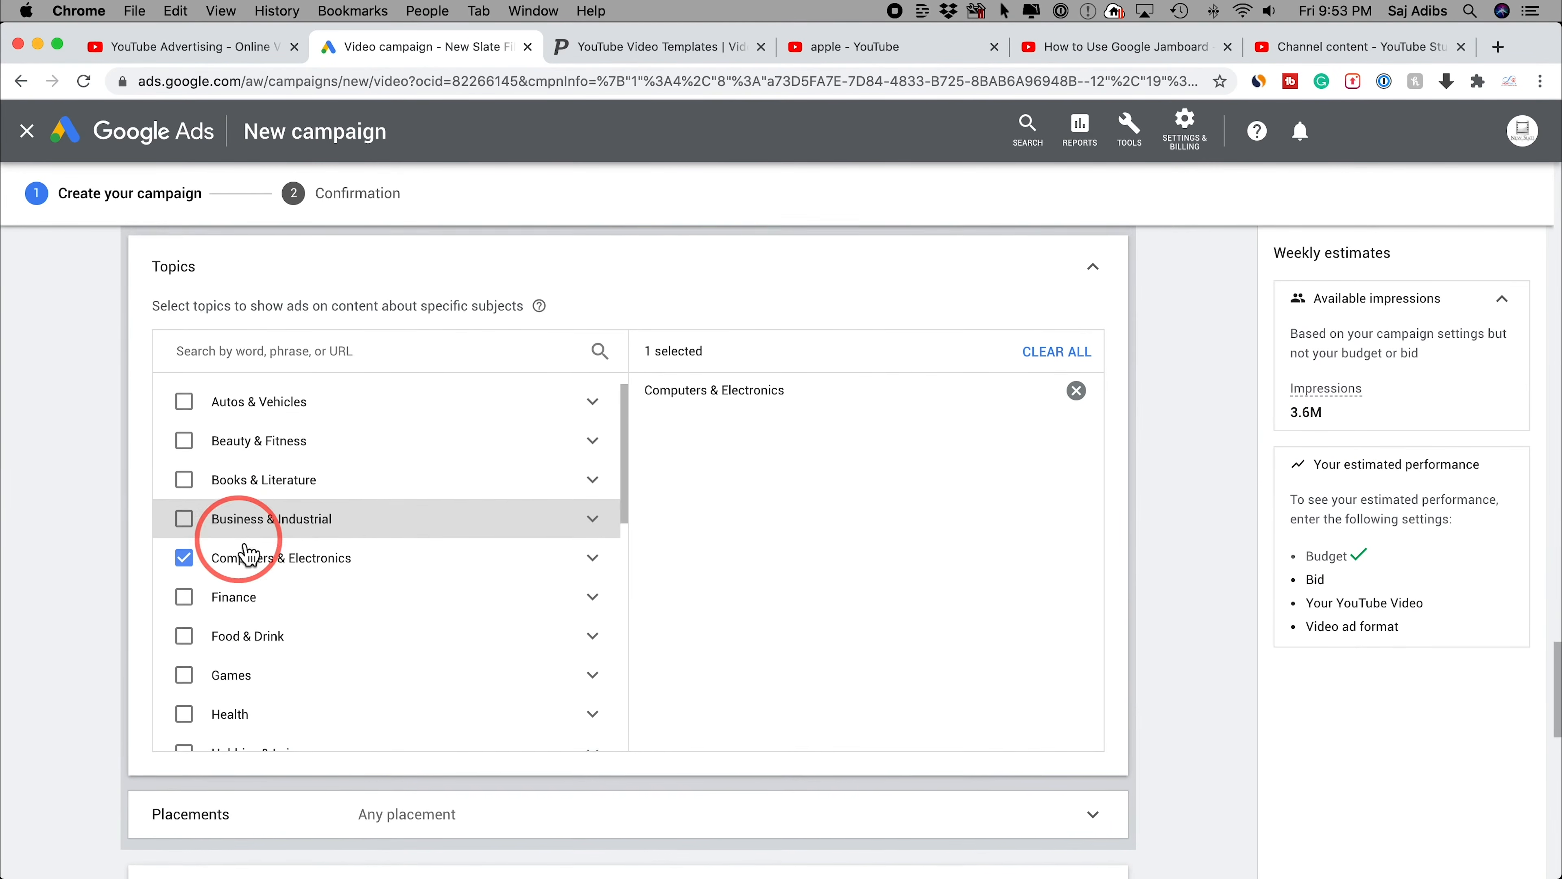
Search the YouTube channel placements for "howfinity" and add the Howfinity channel as a placement
{"action": "scroll", "coordinate": [203, 541], "scroll_direction": "down", "scroll_amount": 3}
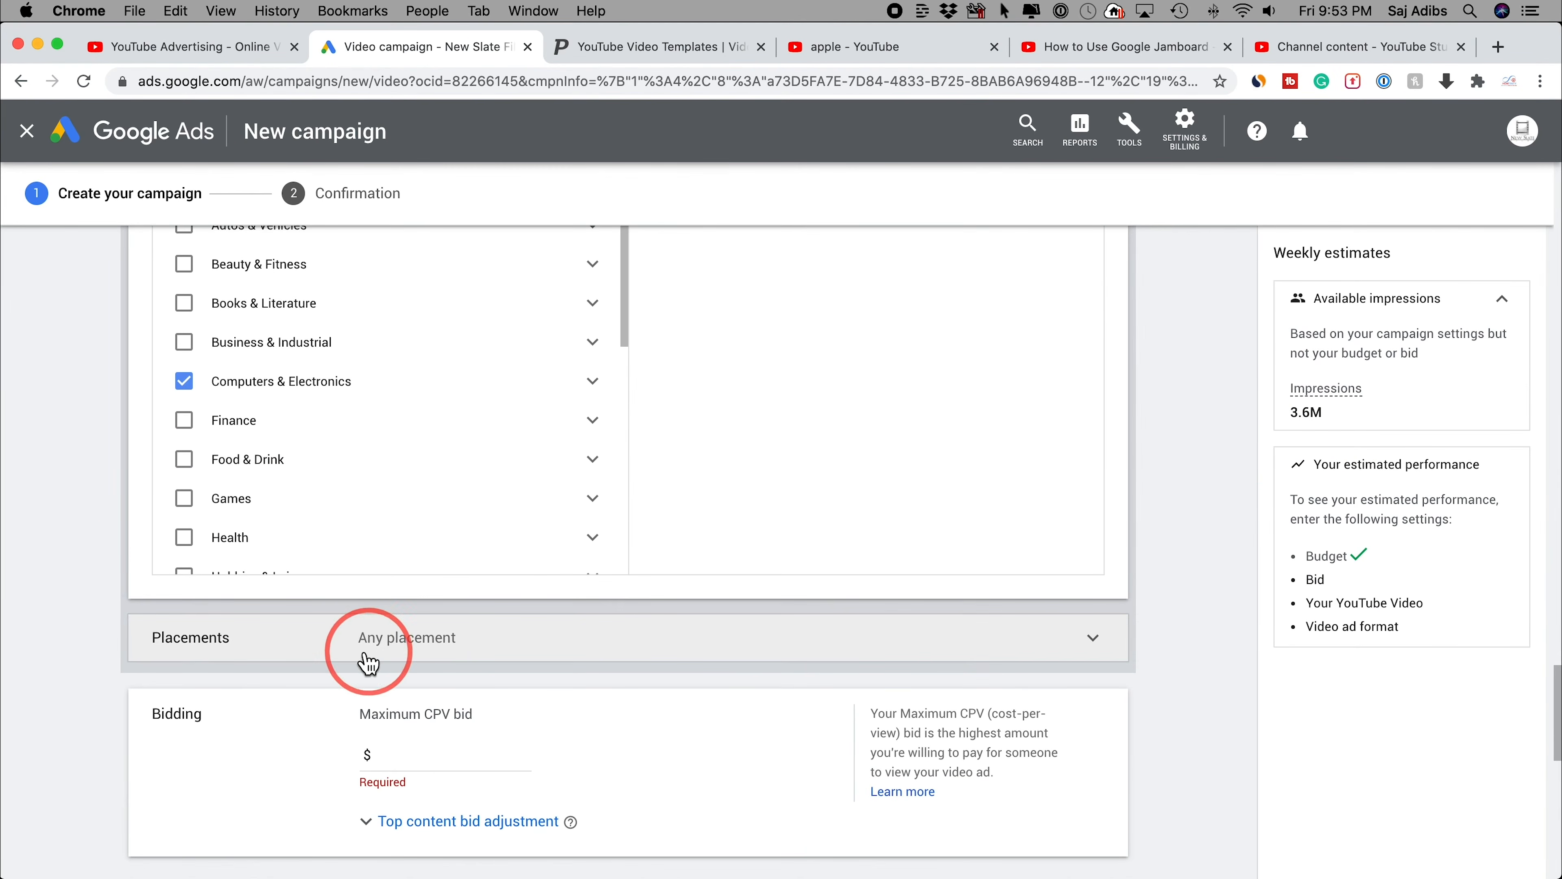
{"action": "left_click", "coordinate": [313, 651]}
{"action": "scroll", "coordinate": [317, 640], "scroll_direction": "down", "scroll_amount": 3}
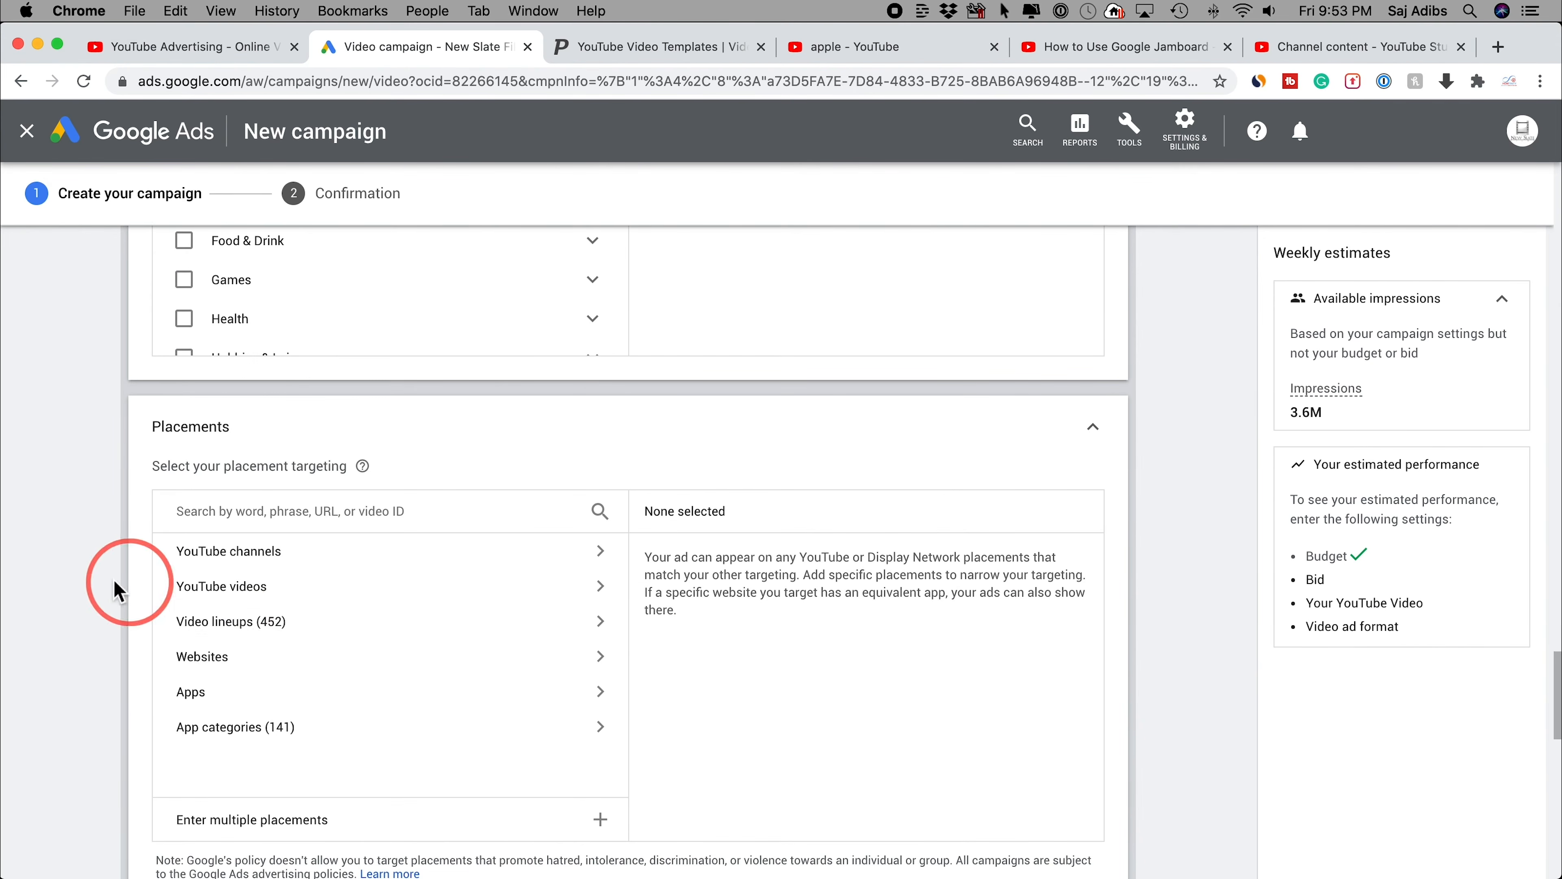
{"action": "scroll", "coordinate": [98, 578], "scroll_direction": "down", "scroll_amount": 2}
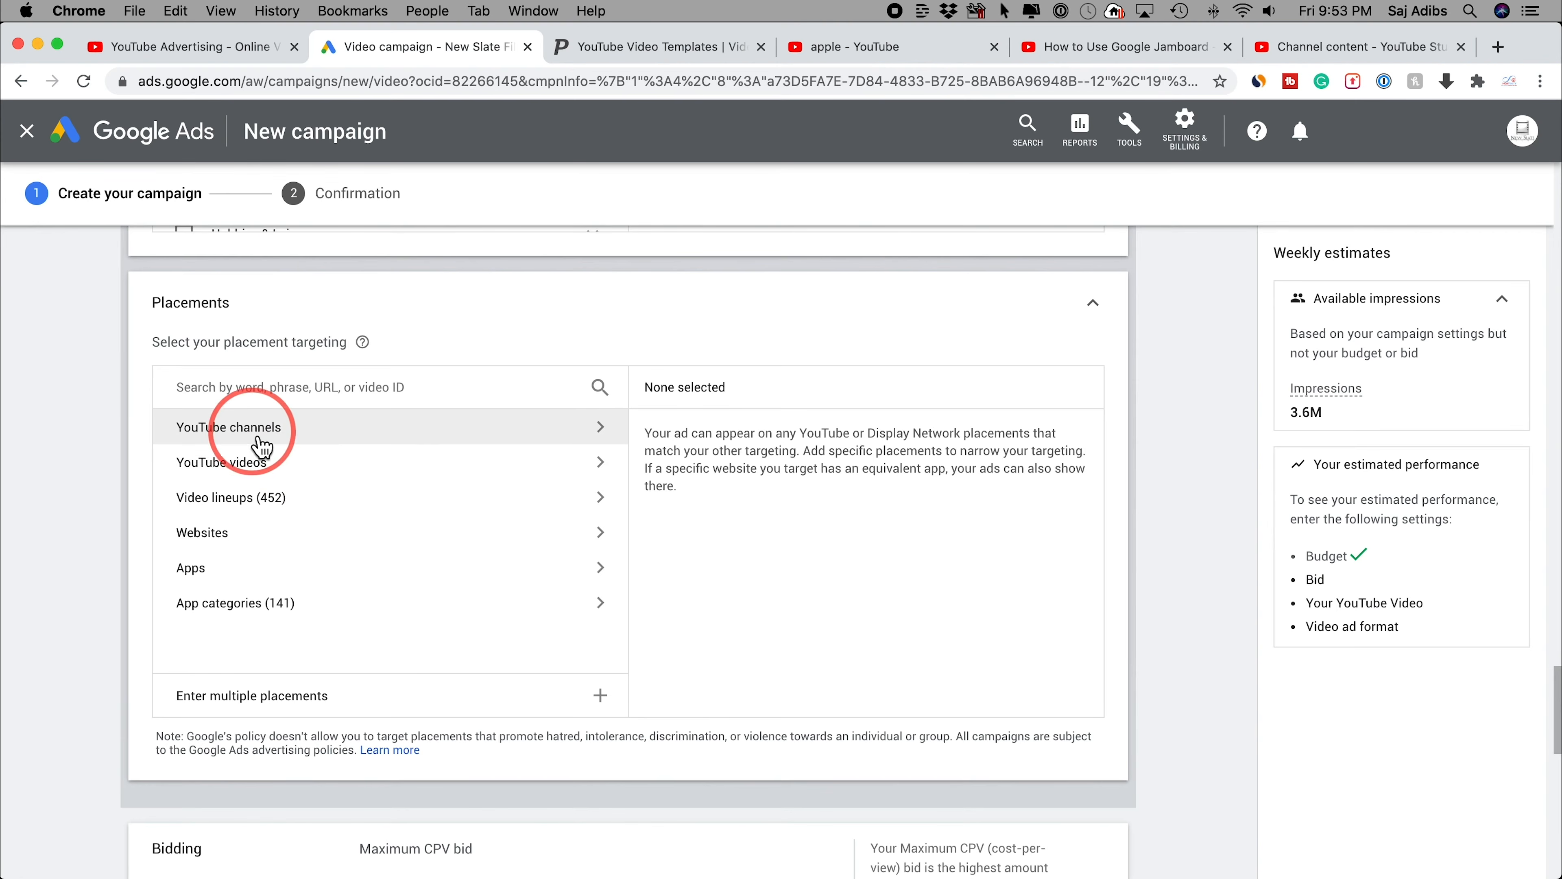
{"action": "left_click", "coordinate": [259, 475]}
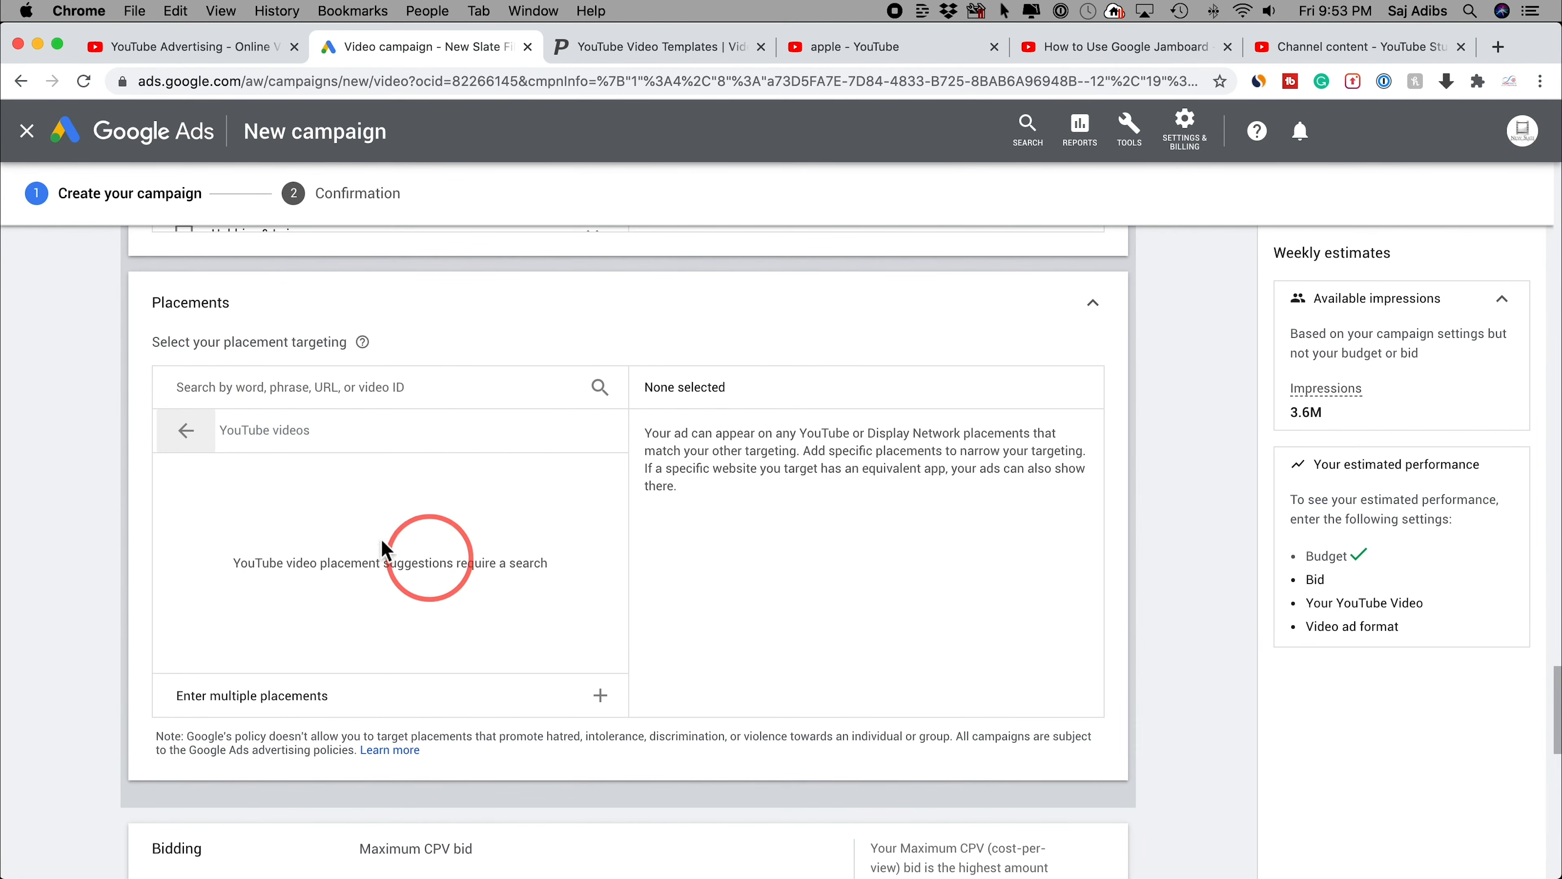
{"action": "left_click", "coordinate": [186, 431]}
{"action": "left_click", "coordinate": [265, 430]}
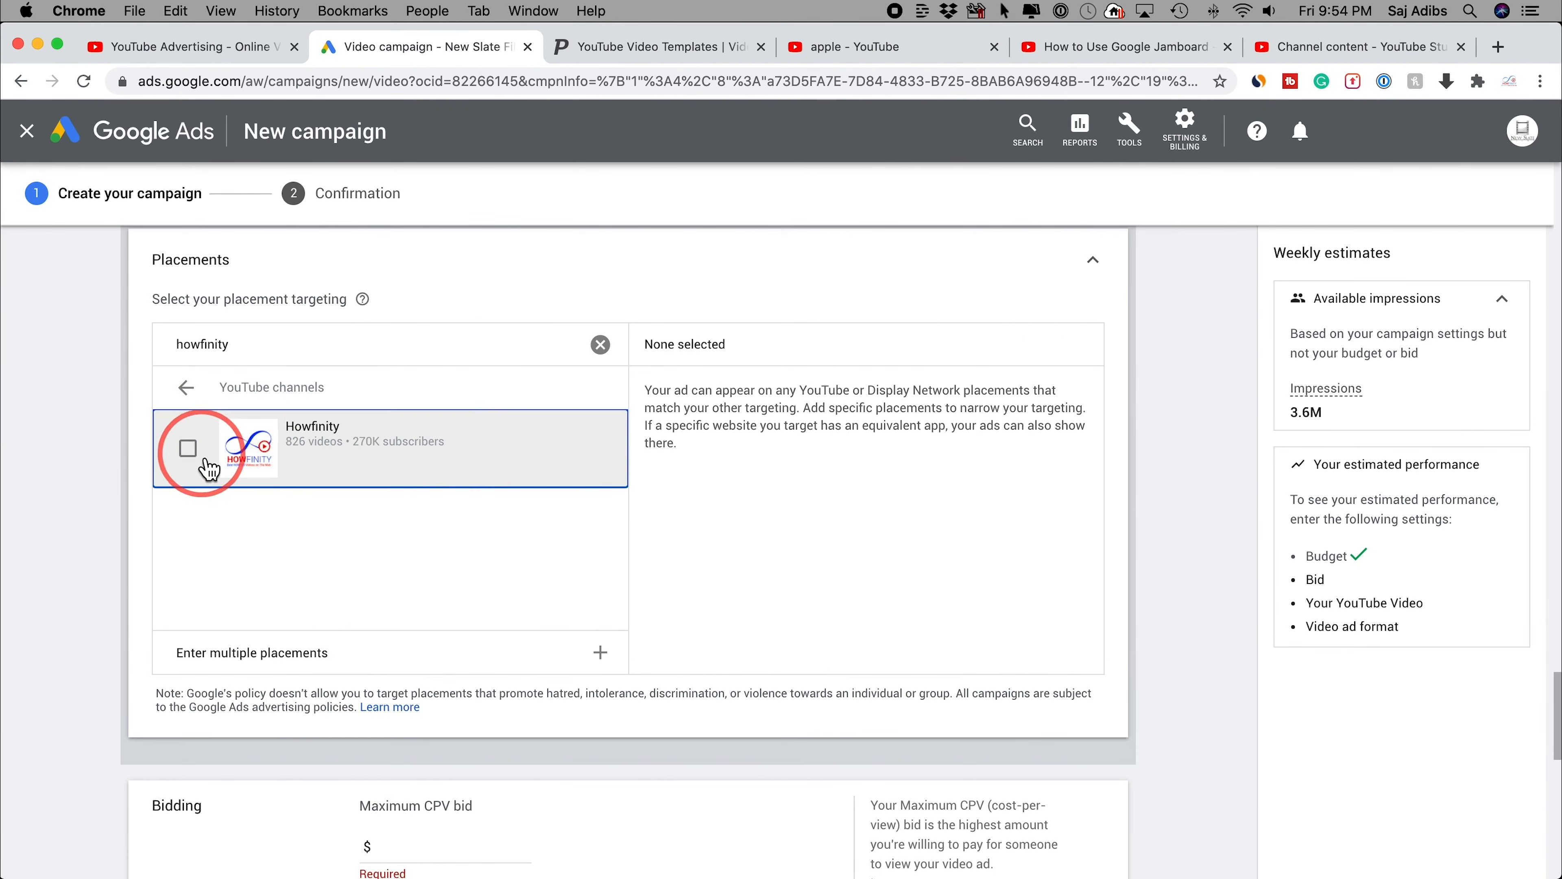
{"action": "left_click", "coordinate": [187, 448]}
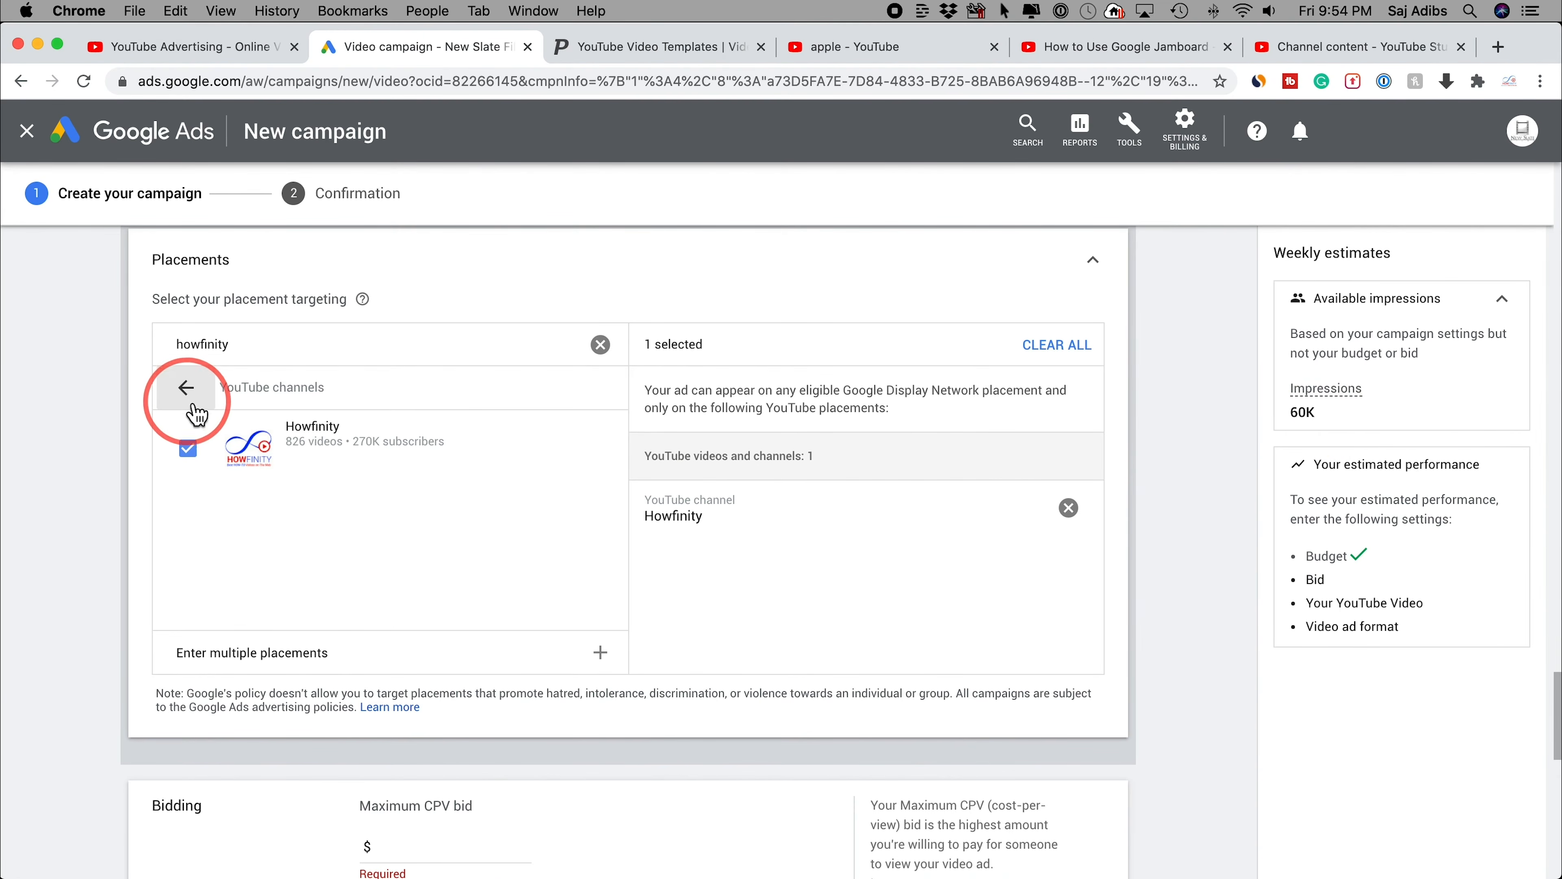
Remove the Howfinity channel placement and clear the placement search
{"action": "left_click", "coordinate": [192, 458]}
{"action": "left_click", "coordinate": [186, 386]}
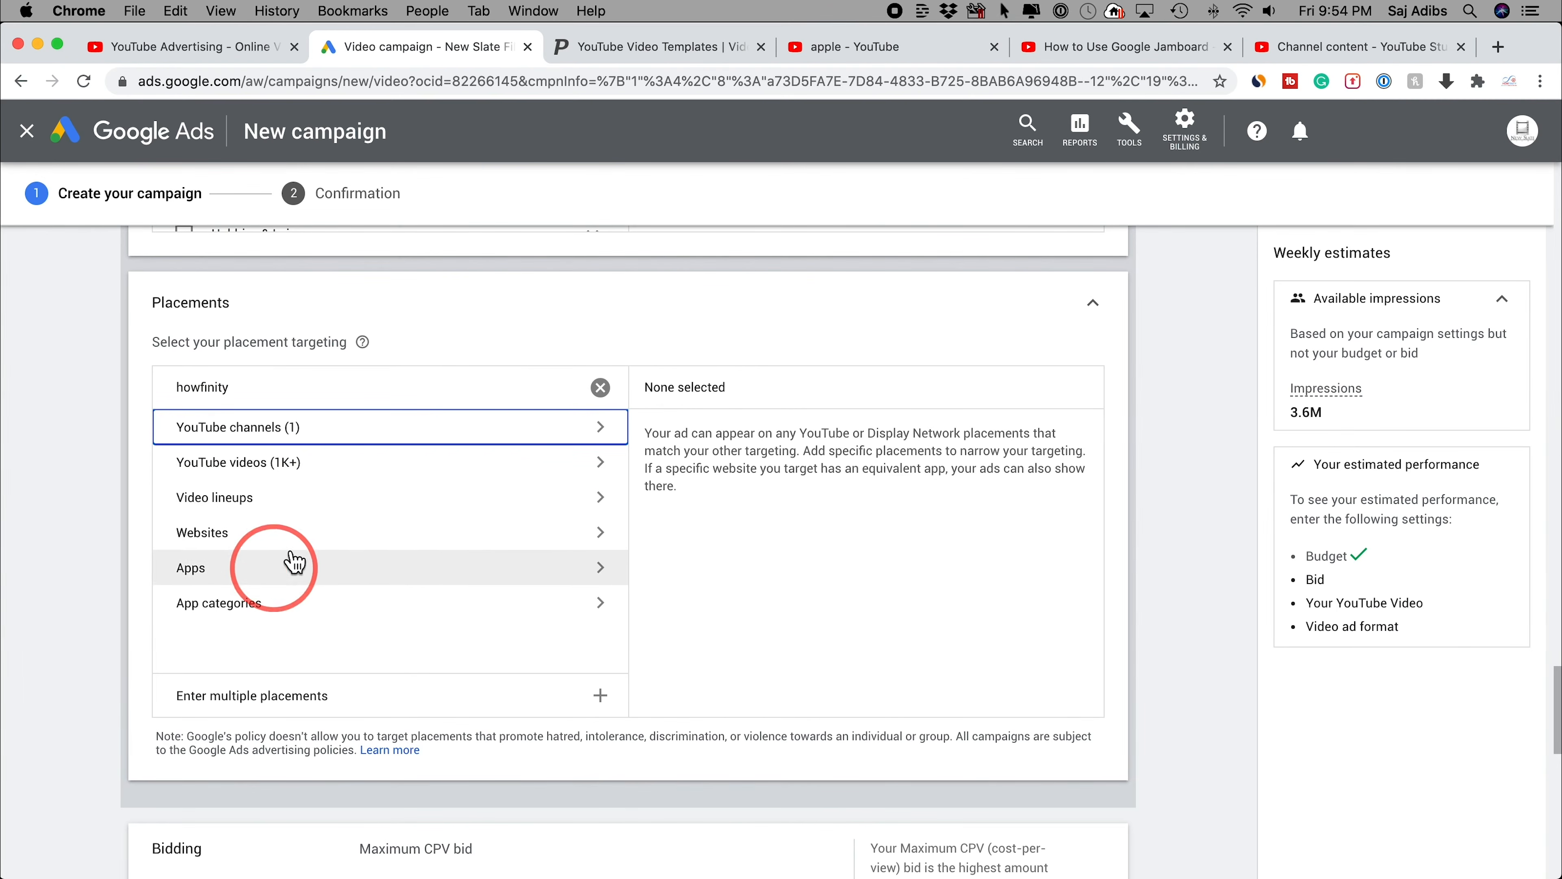
{"action": "left_click", "coordinate": [599, 388]}
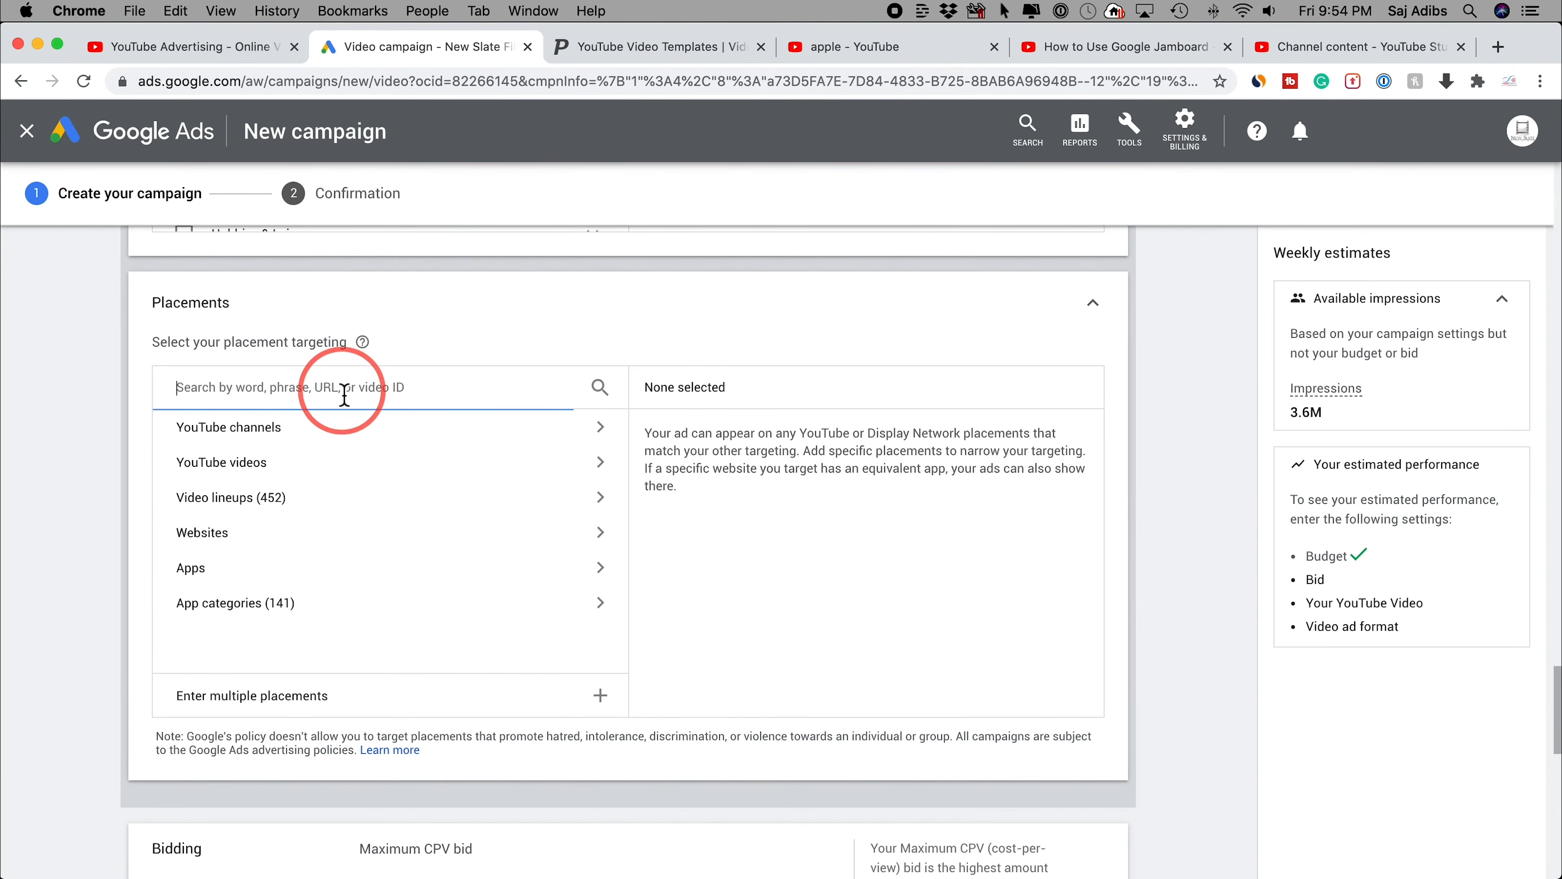
{"action": "left_click", "coordinate": [463, 391]}
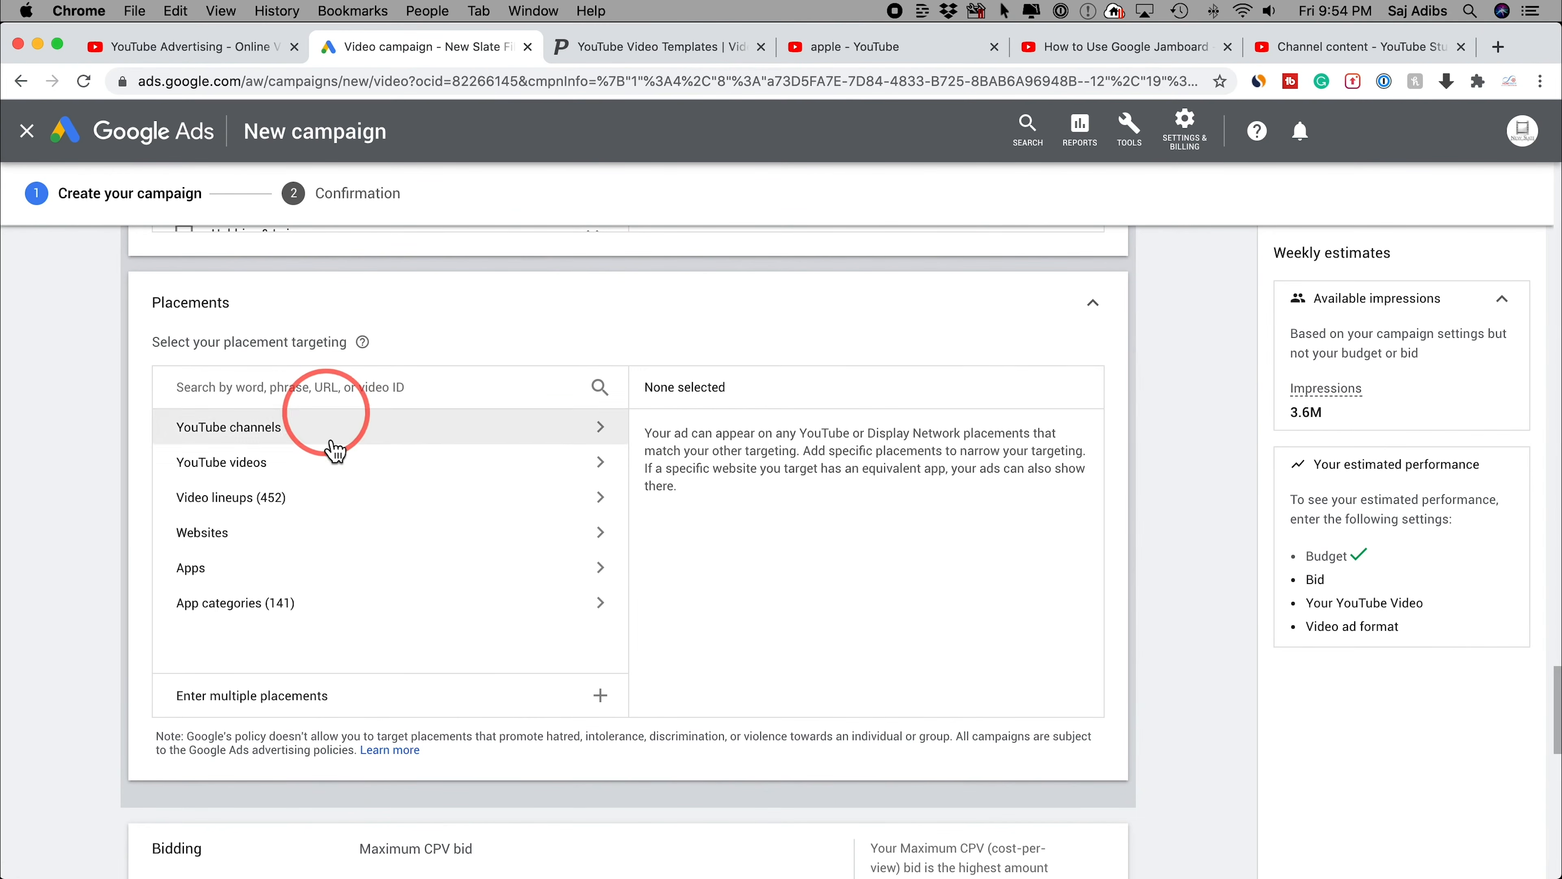
Review the ad group's keyword, topic and placement targeting before moving on to the bidding section
{"action": "key", "text": "Tab"}
{"action": "scroll", "coordinate": [411, 489], "scroll_direction": "up", "scroll_amount": 3}
{"action": "scroll", "coordinate": [410, 490], "scroll_direction": "up", "scroll_amount": 15}
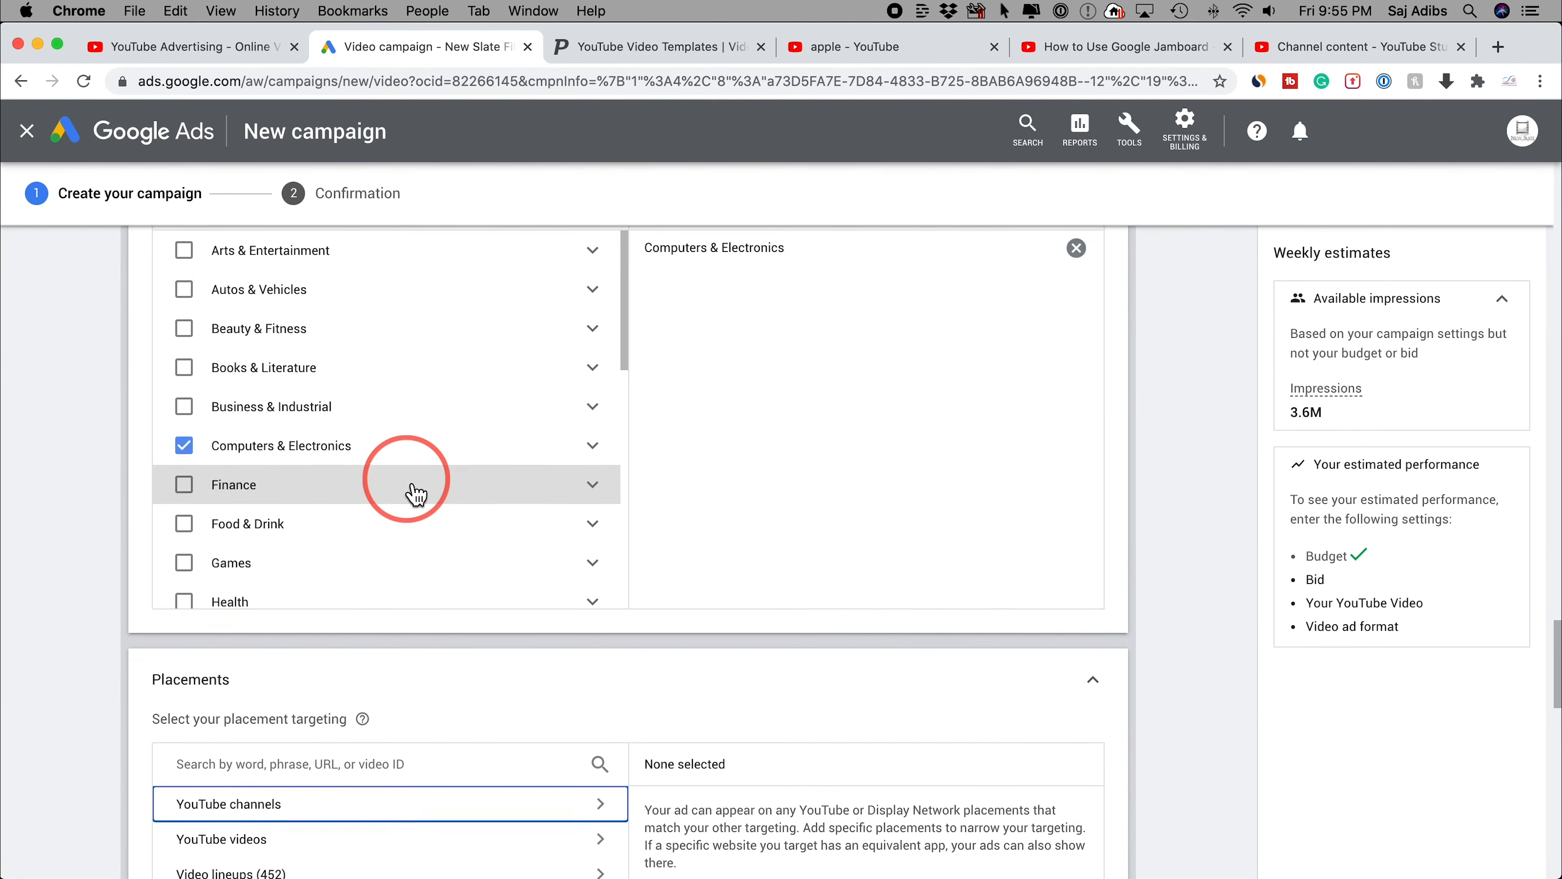
{"action": "scroll", "coordinate": [408, 483], "scroll_direction": "up", "scroll_amount": 3}
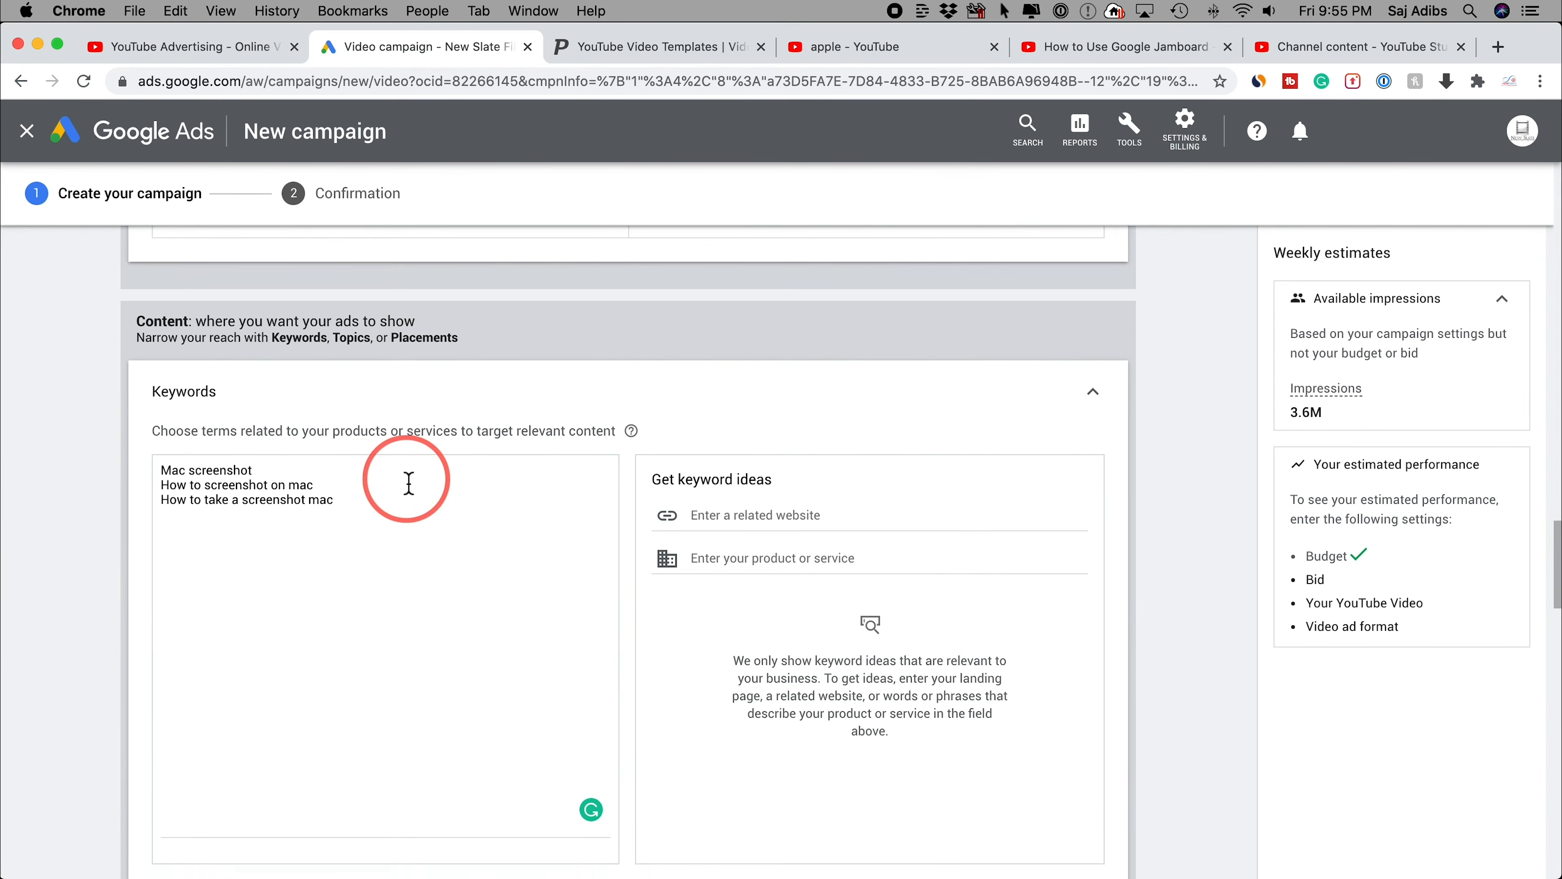
{"action": "scroll", "coordinate": [409, 483], "scroll_direction": "down", "scroll_amount": 5}
{"action": "scroll", "coordinate": [409, 483], "scroll_direction": "up", "scroll_amount": 15}
{"action": "scroll", "coordinate": [480, 551], "scroll_direction": "down", "scroll_amount": 5}
{"action": "scroll", "coordinate": [89, 554], "scroll_direction": "down", "scroll_amount": 5}
{"action": "scroll", "coordinate": [89, 555], "scroll_direction": "down", "scroll_amount": 20}
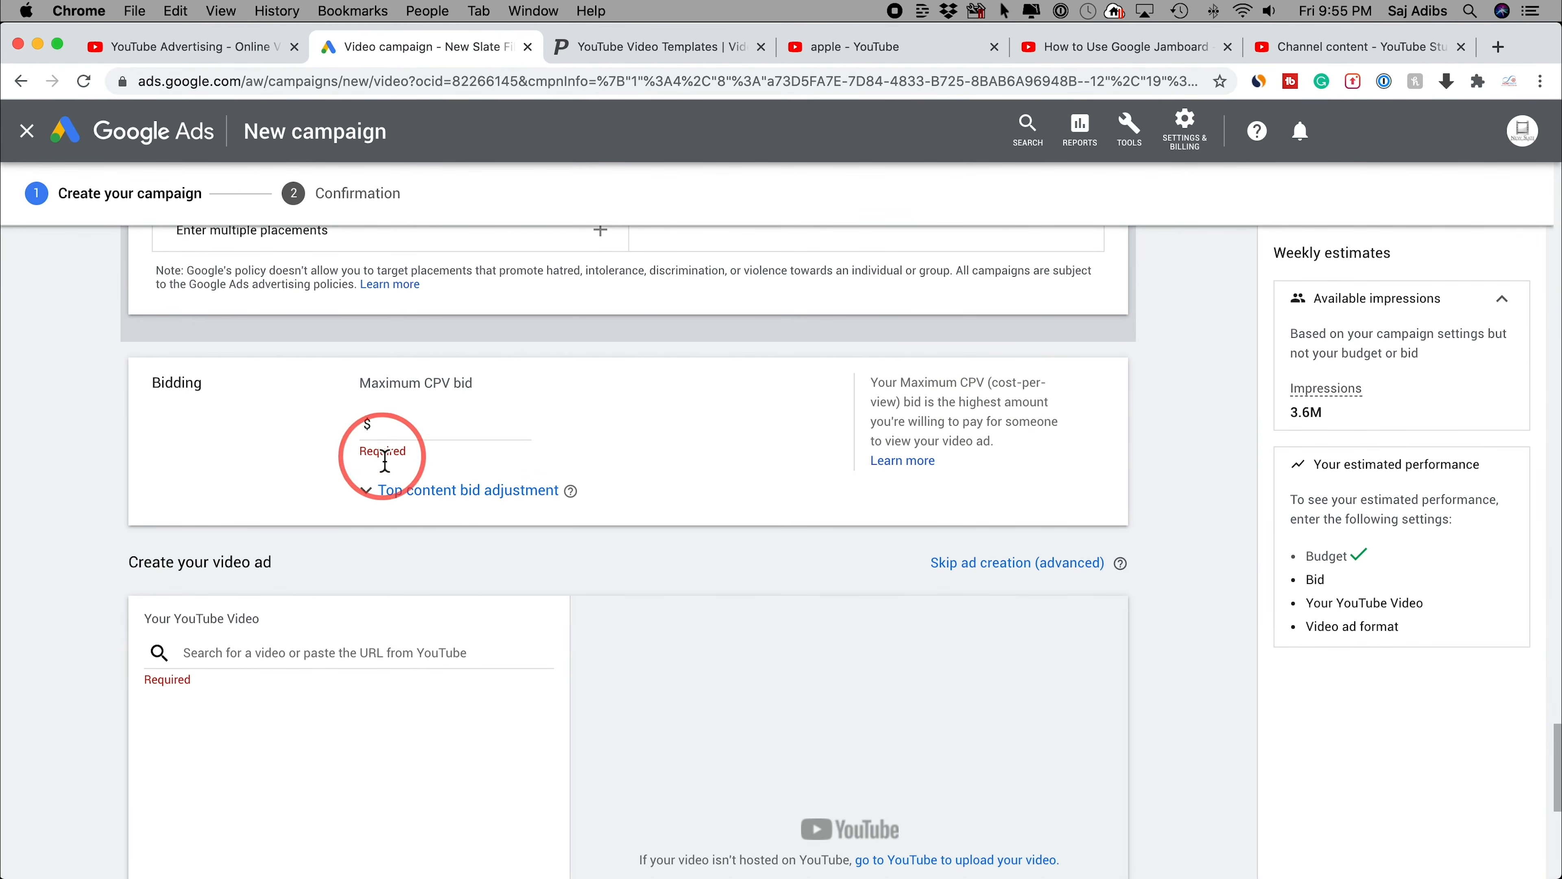
Expand the top content bid adjustment, and read how maximum CPV bids work in the cost-per-view bidding help article, including its example
{"action": "left_click", "coordinate": [366, 491]}
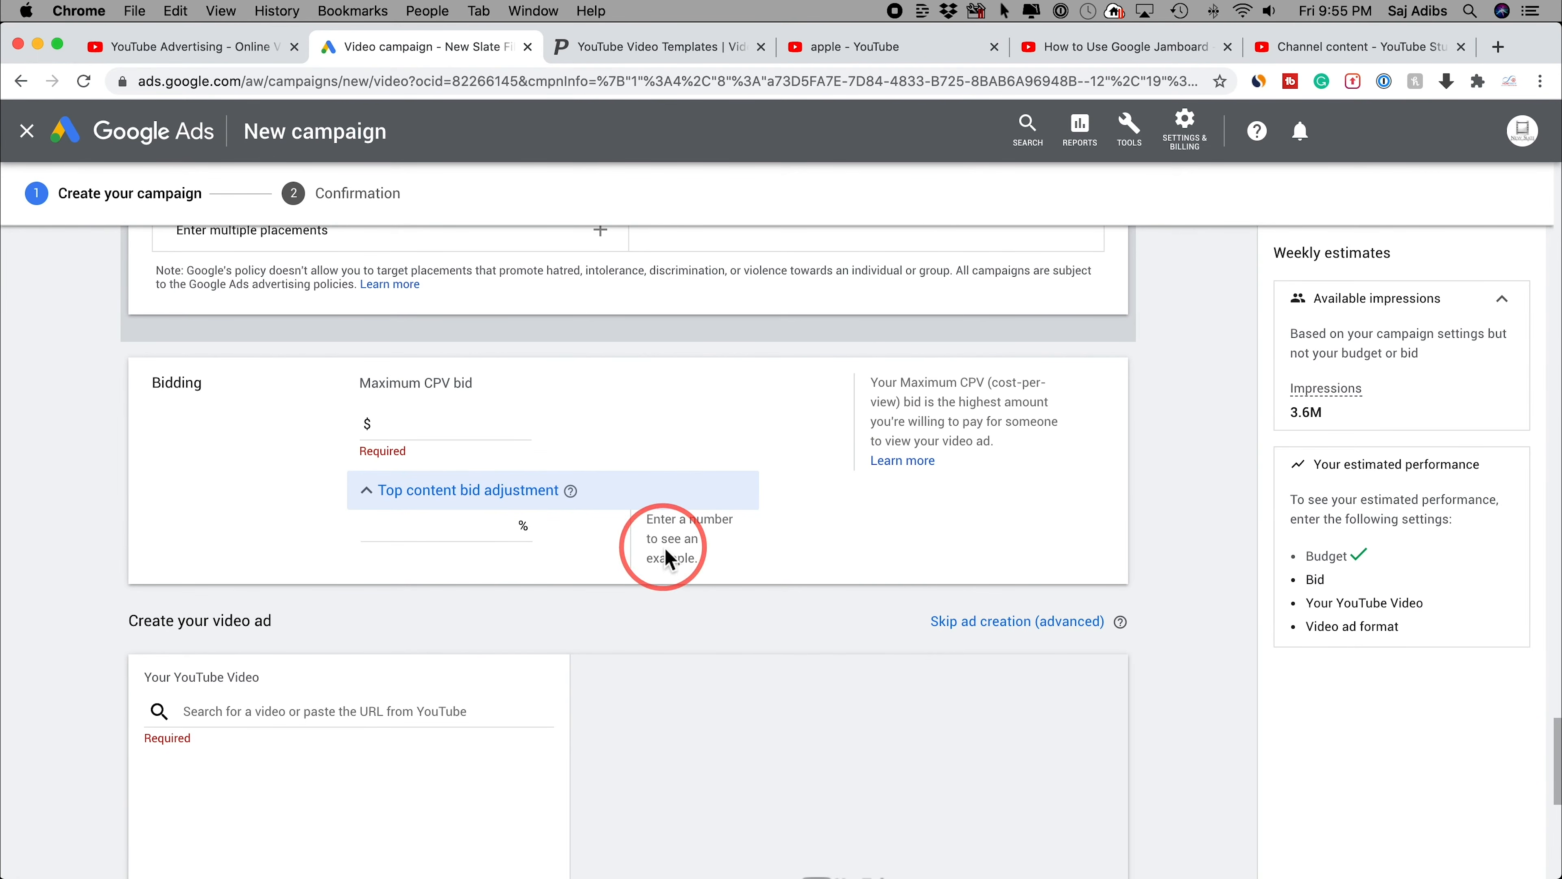
{"action": "left_click", "coordinate": [902, 467]}
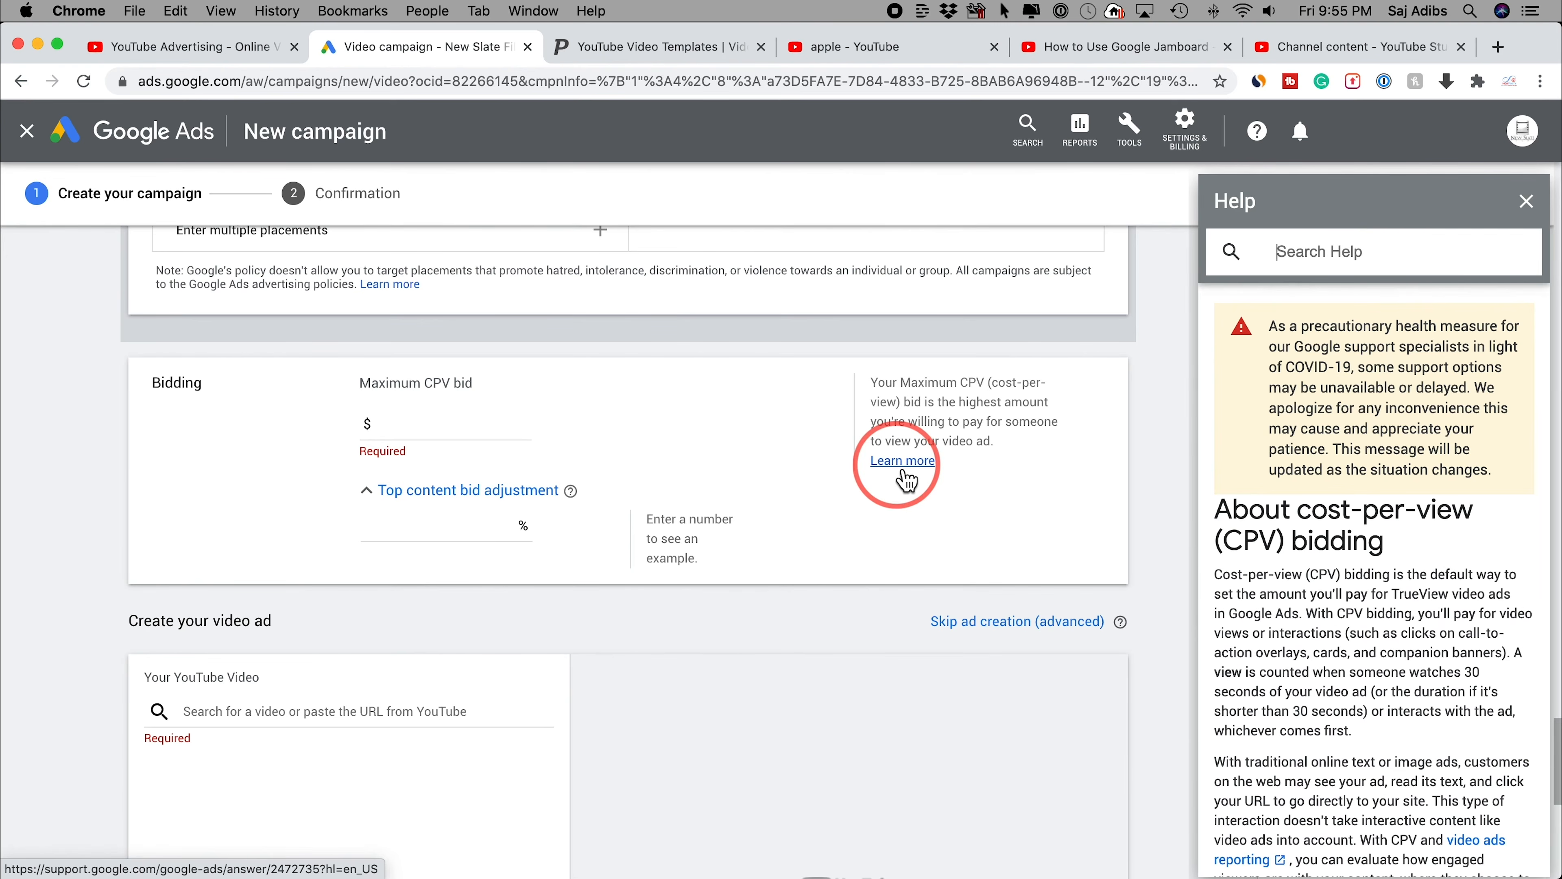
{"action": "scroll", "coordinate": [1205, 590], "scroll_direction": "down", "scroll_amount": 8}
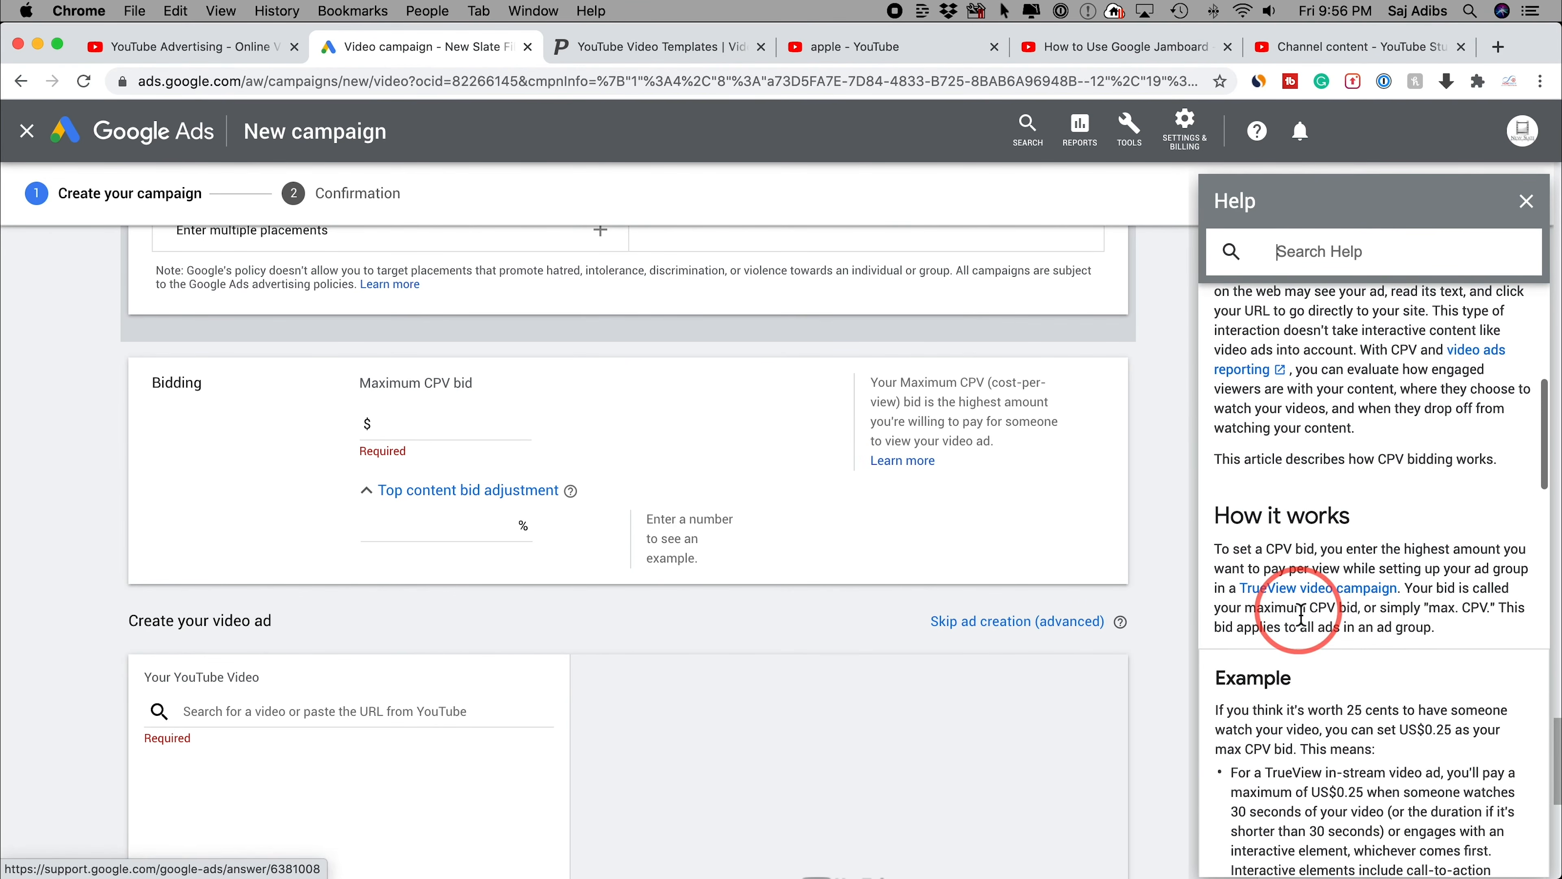
{"action": "scroll", "coordinate": [1286, 608], "scroll_direction": "down", "scroll_amount": 3}
{"action": "left_click_drag", "start_coordinate": [1355, 506], "coordinate": [1427, 524]}
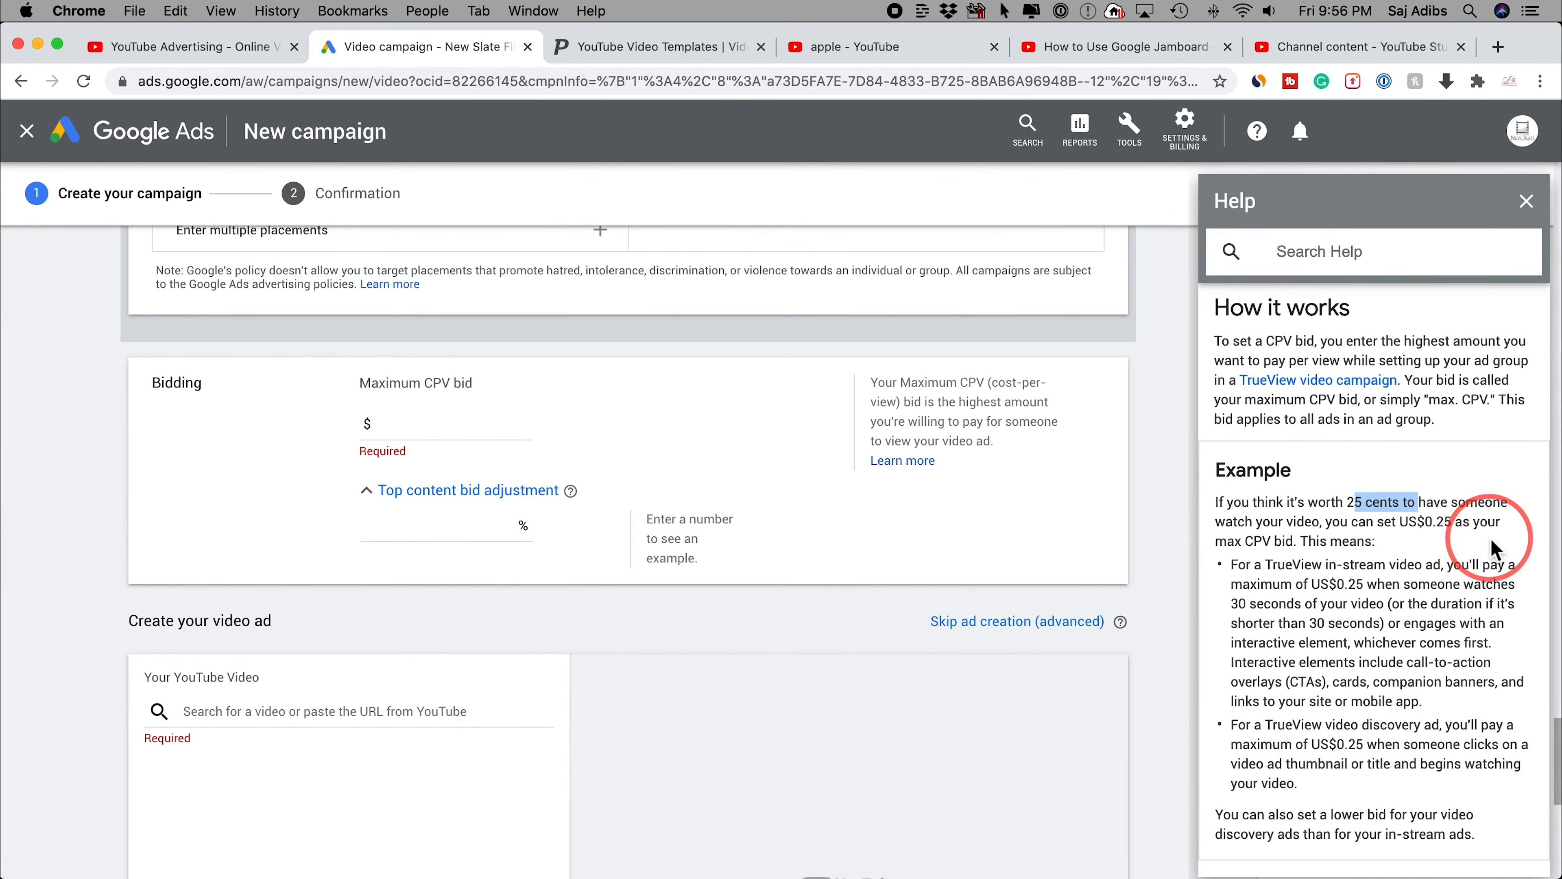
{"action": "scroll", "coordinate": [1494, 547], "scroll_direction": "down", "scroll_amount": 2}
Set the ad group's maximum CPV bid to $0.05
{"action": "left_click", "coordinate": [429, 439]}
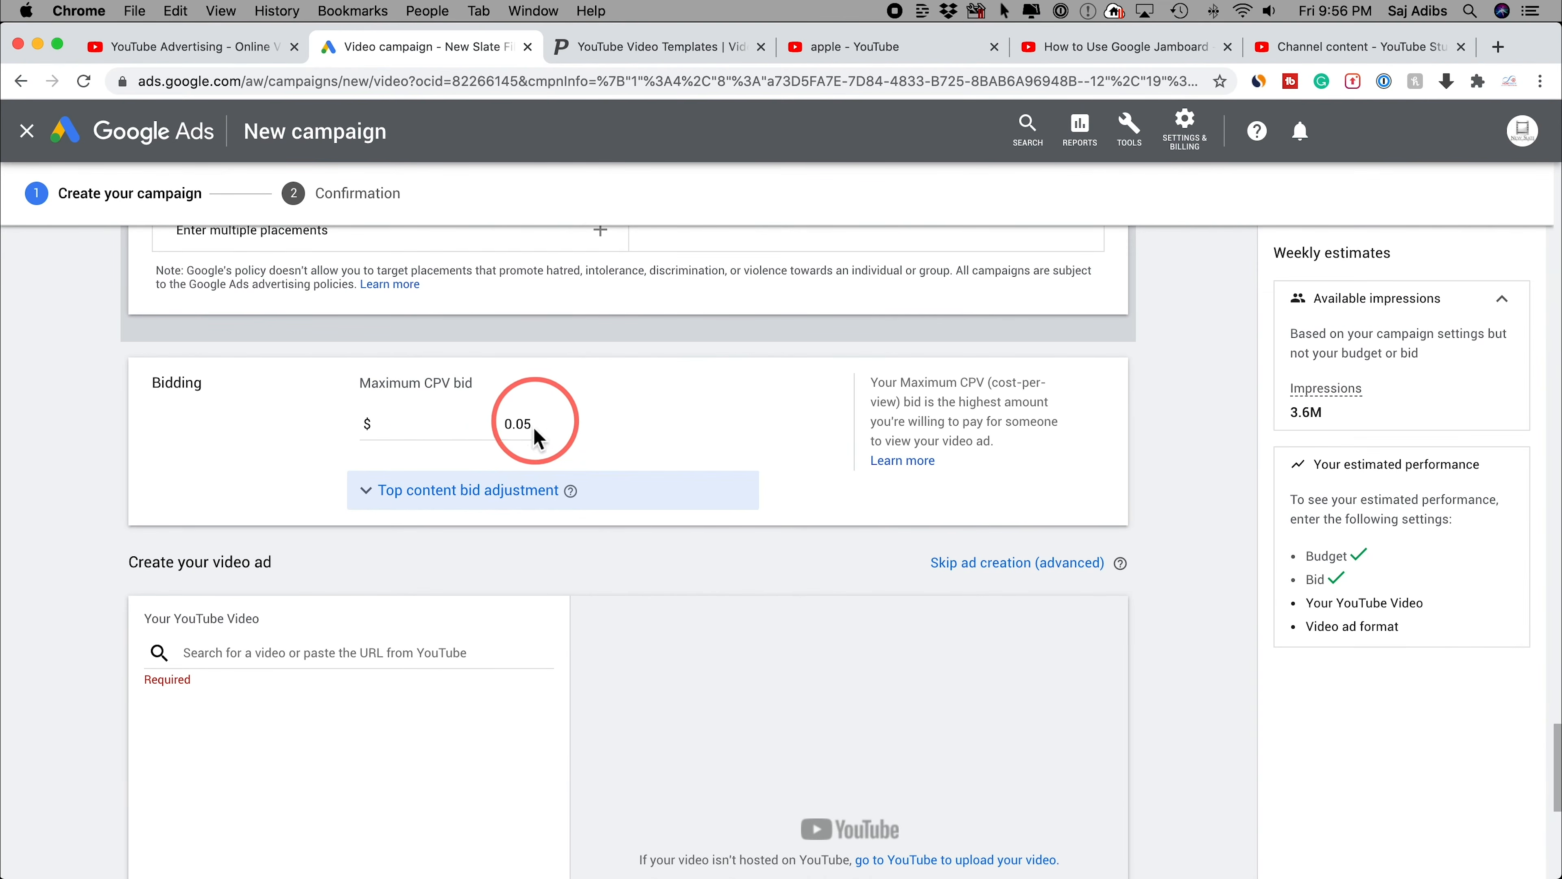
{"action": "left_click_drag", "start_coordinate": [499, 426], "coordinate": [565, 438]}
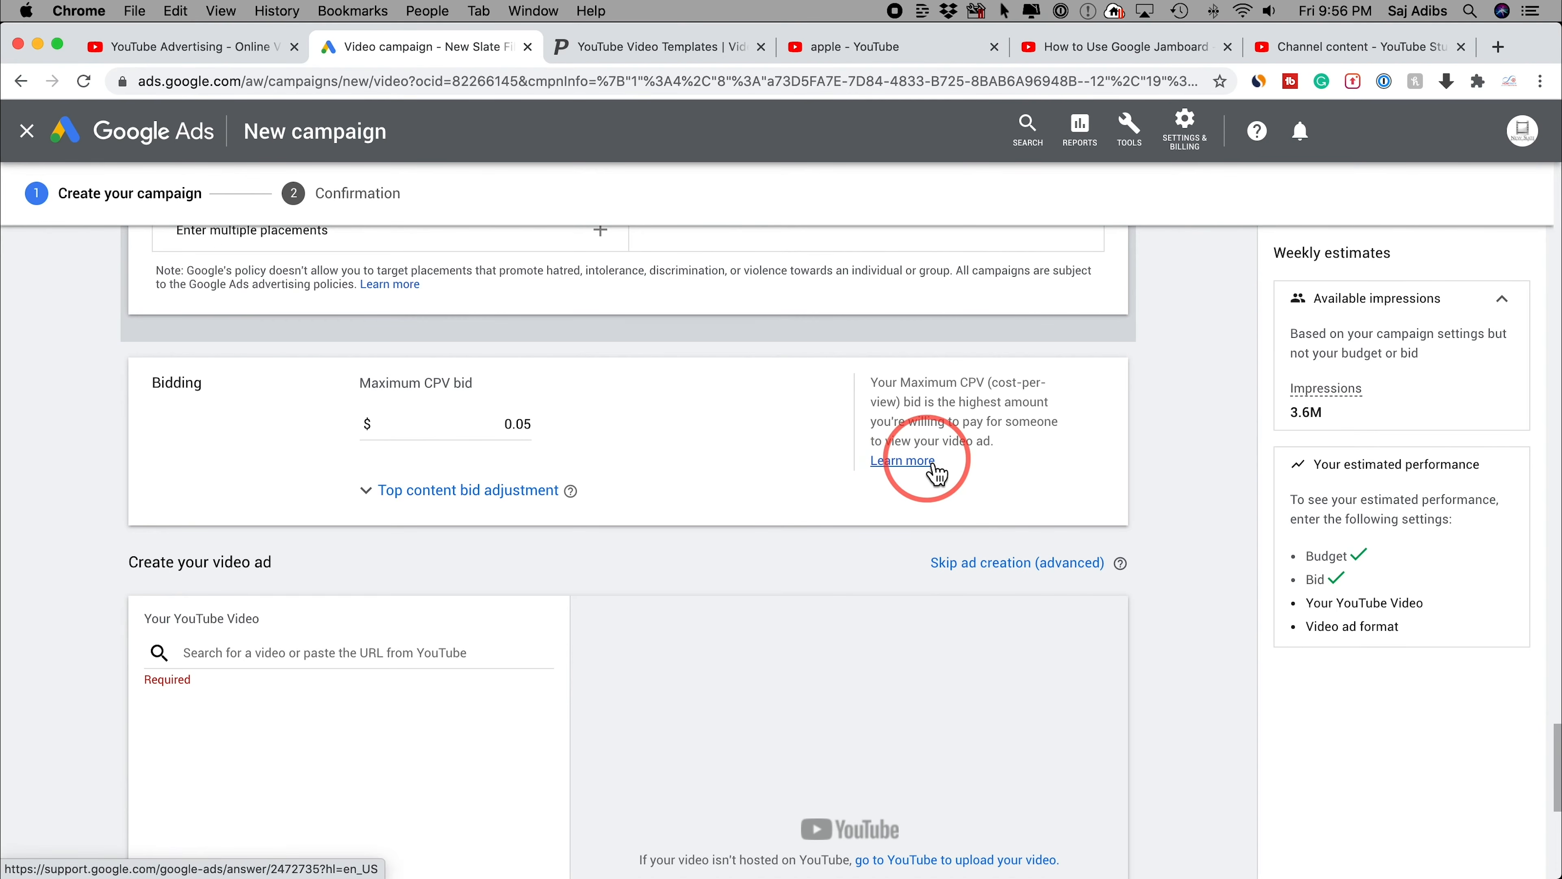
{"action": "scroll", "coordinate": [808, 548], "scroll_direction": "down", "scroll_amount": 5}
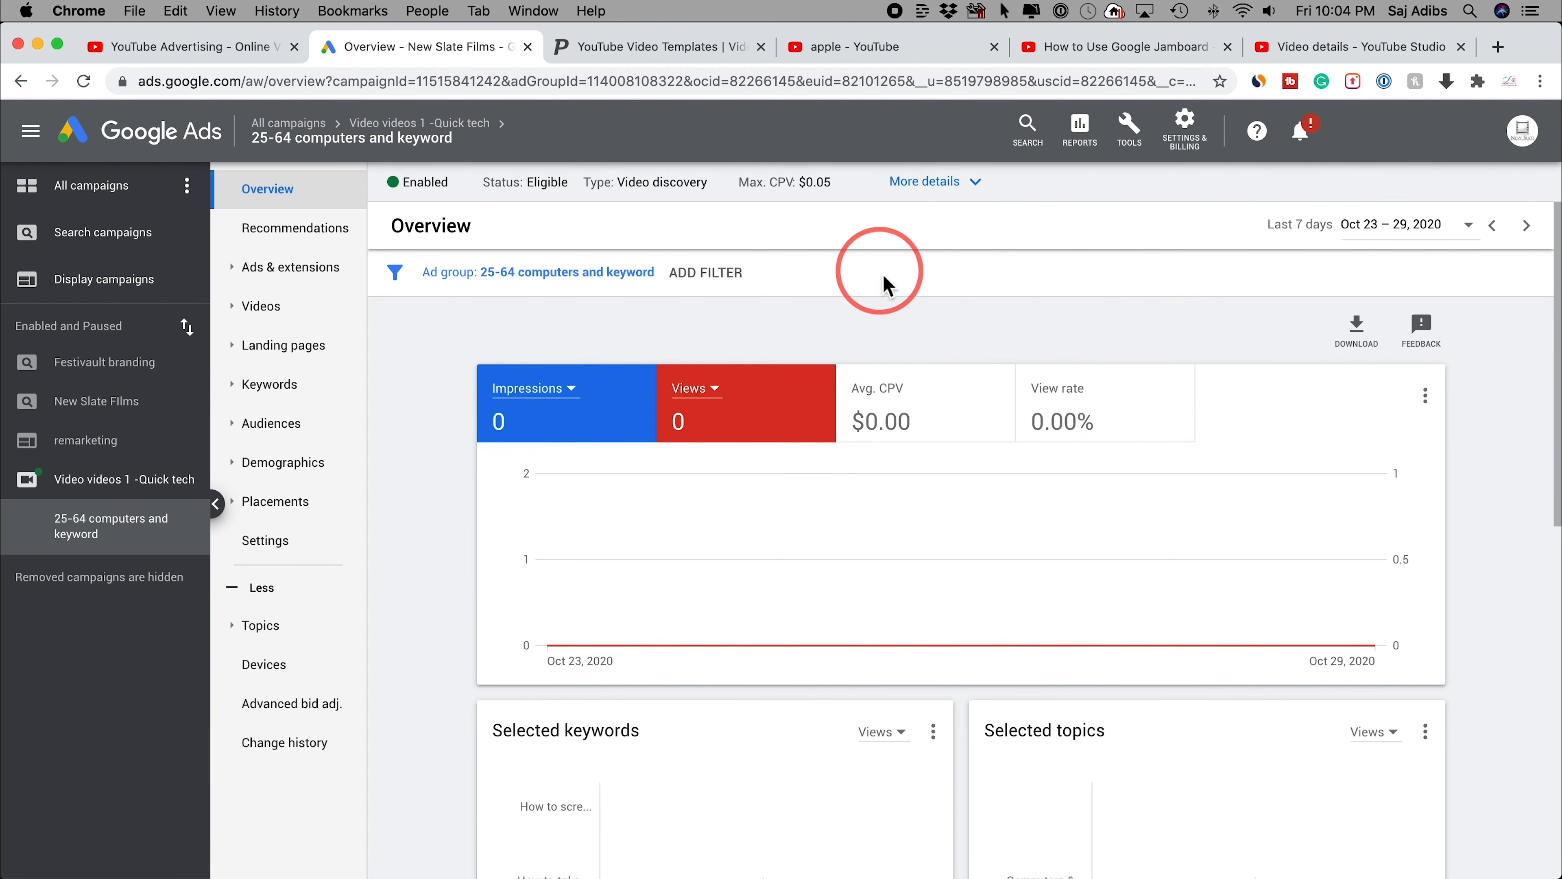
Open the Reports page from the overview of the "25-64 computers and keyword" ad group
{"action": "left_click", "coordinate": [1080, 131]}
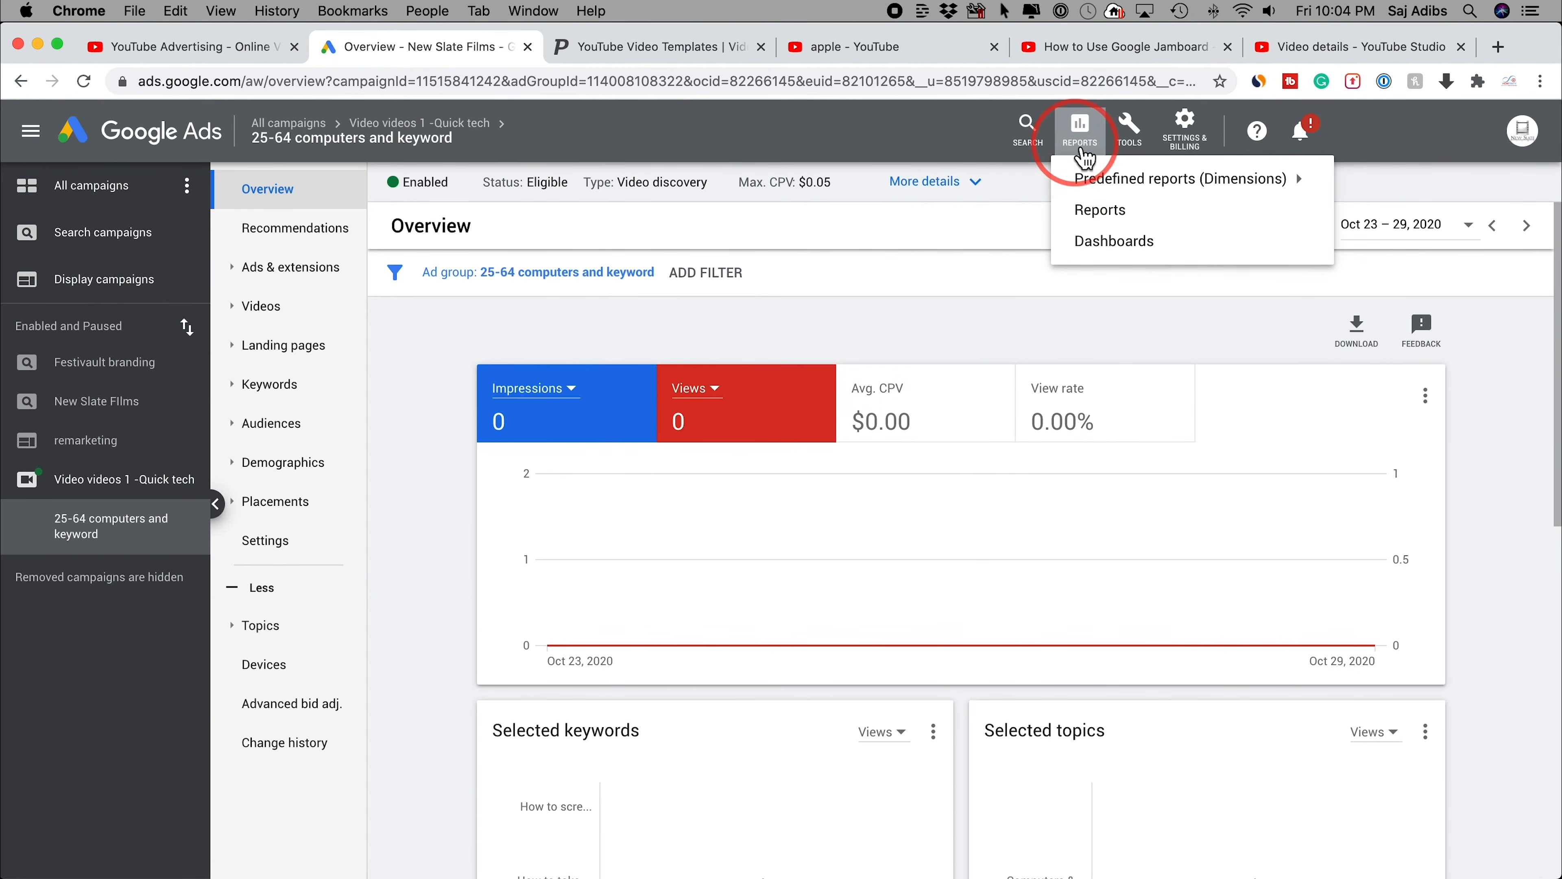
{"action": "left_click", "coordinate": [1088, 211]}
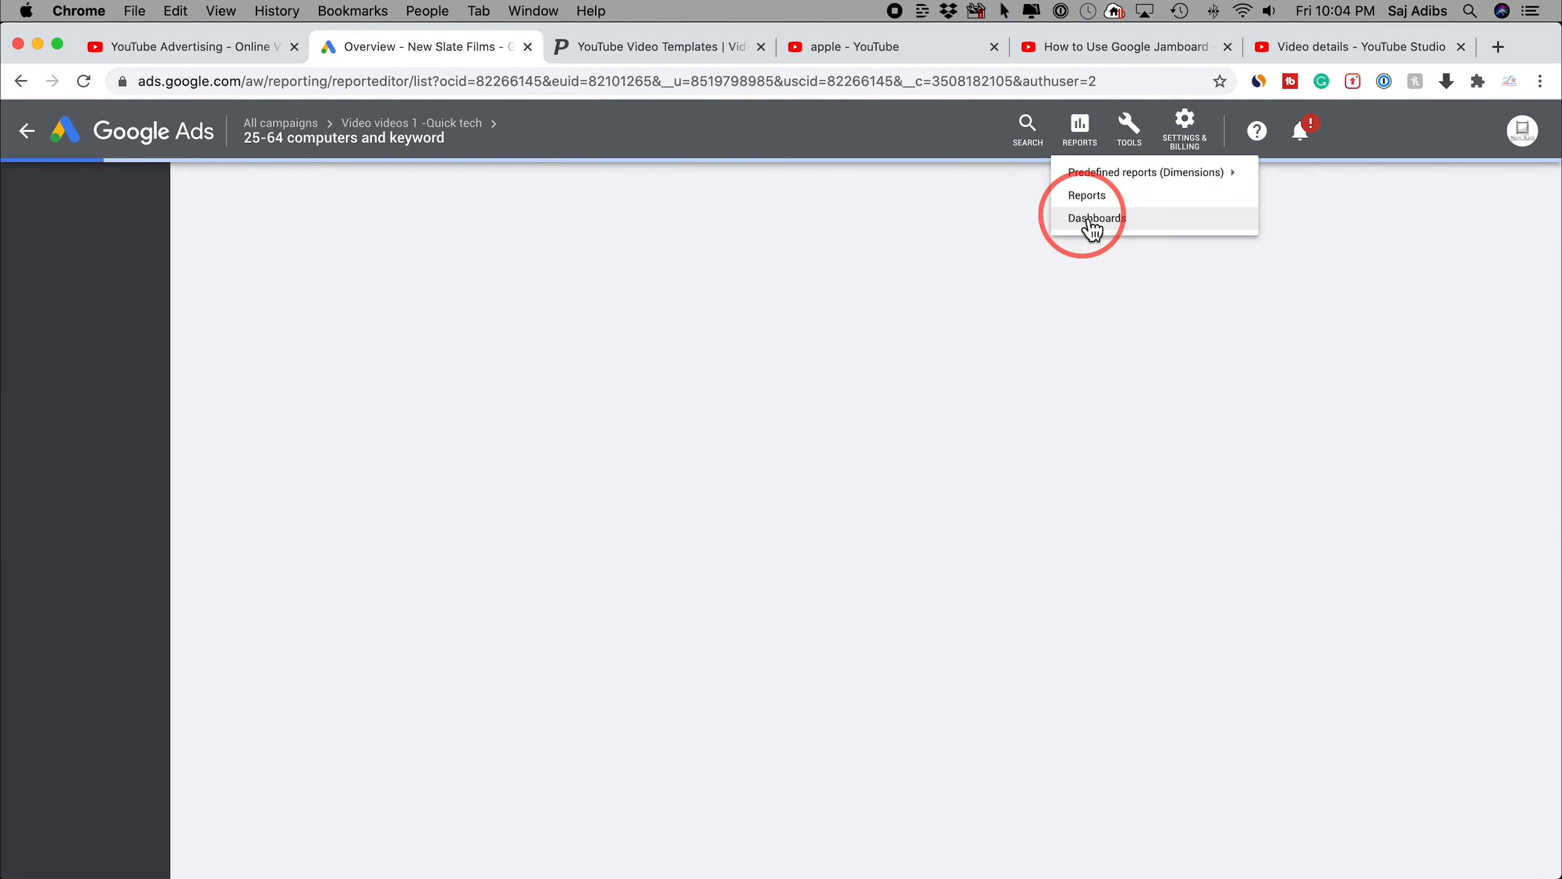